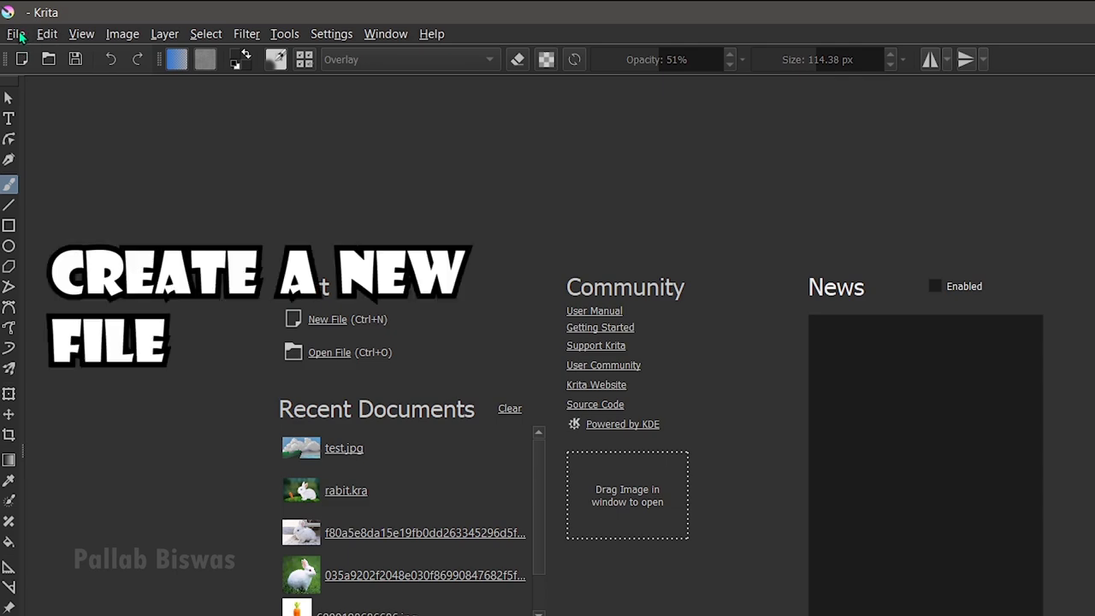
# Open Krita's File menu to begin a new document.
pyautogui.click(12, 23)
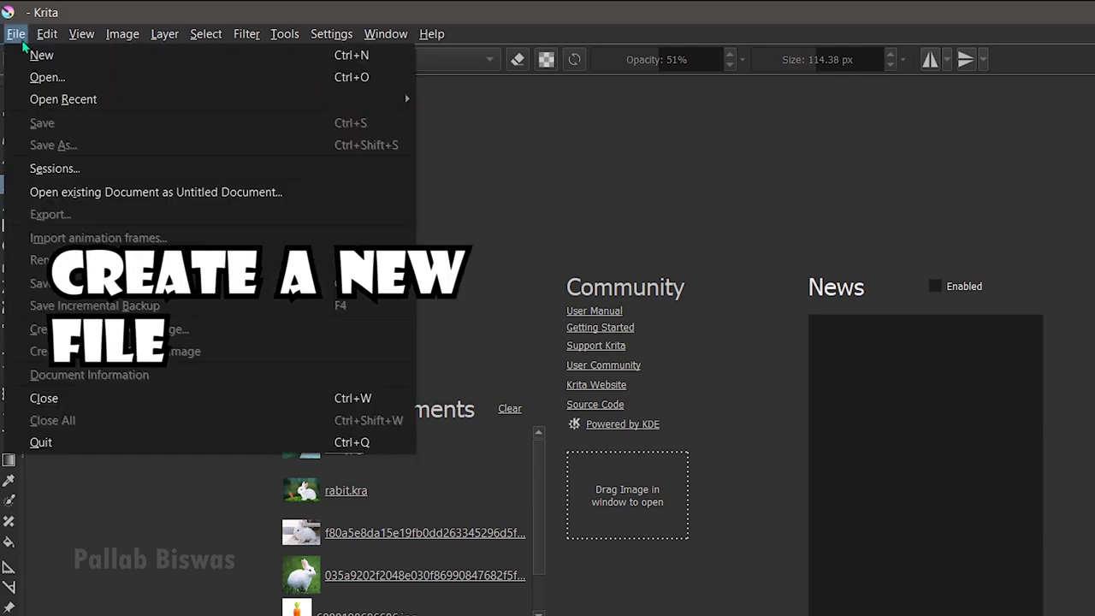
# Create a blank 3000 x 2000 px, 300 ppi canvas and apply the Default workspace.
pyautogui.click(250, 58)
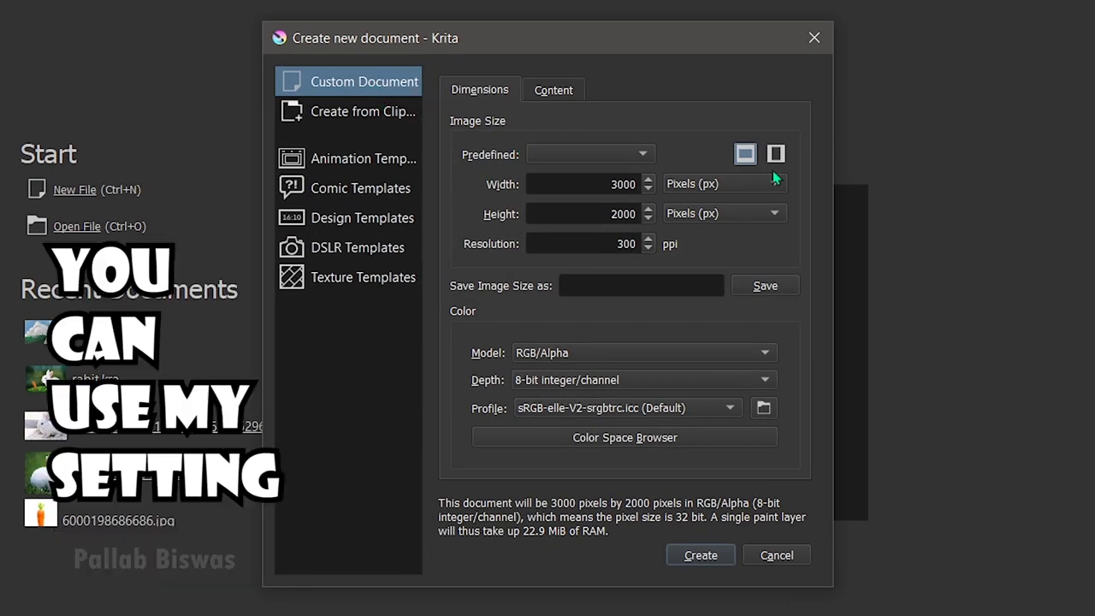
pyautogui.click(707, 560)
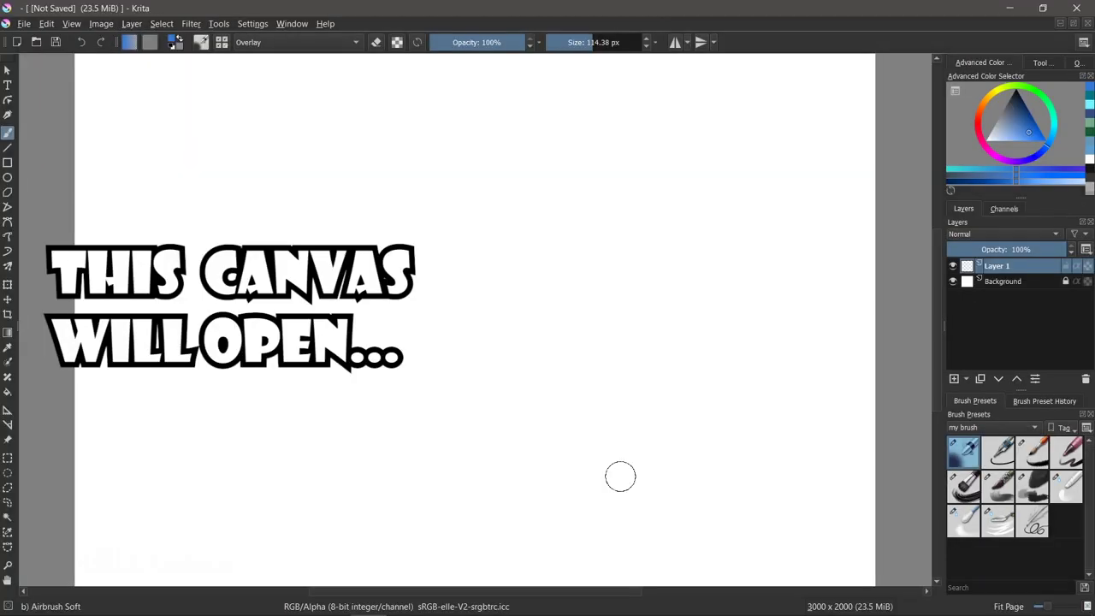
pyautogui.click(292, 23)
pyautogui.moveTo(223, 103)
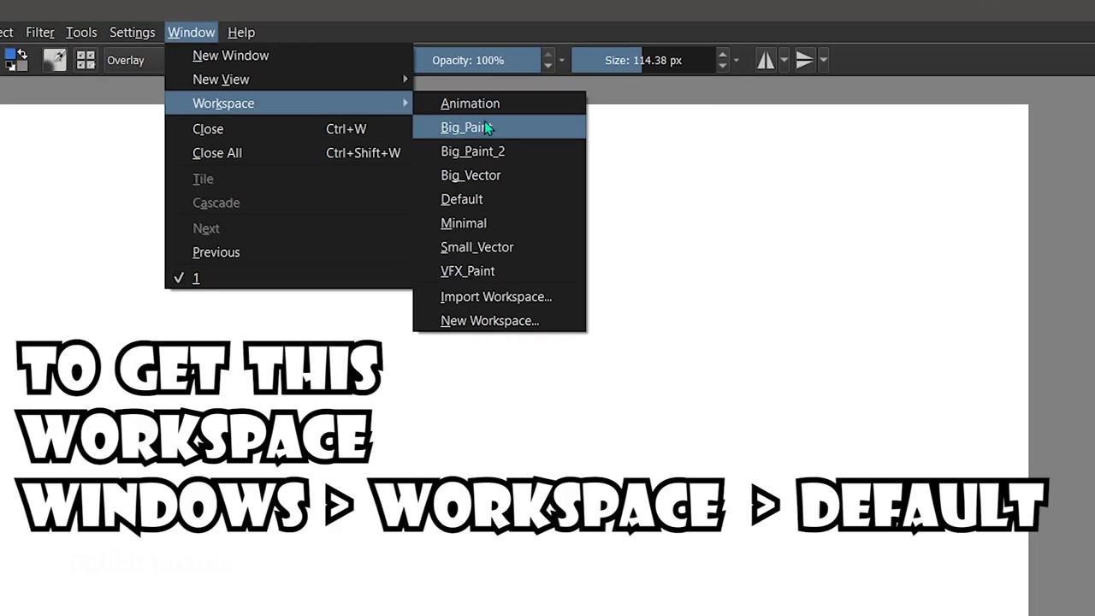
pyautogui.click(501, 203)
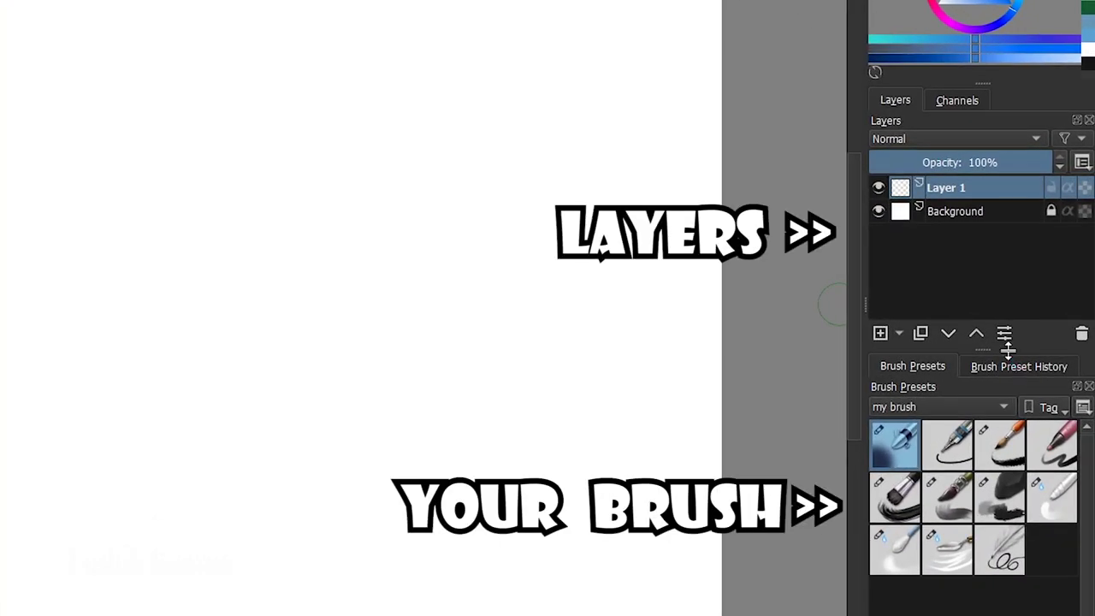
pyautogui.moveTo(1004, 347)
pyautogui.mouseDown()
pyautogui.moveTo(1004, 453)
pyautogui.moveTo(1005, 439)
pyautogui.mouseUp()
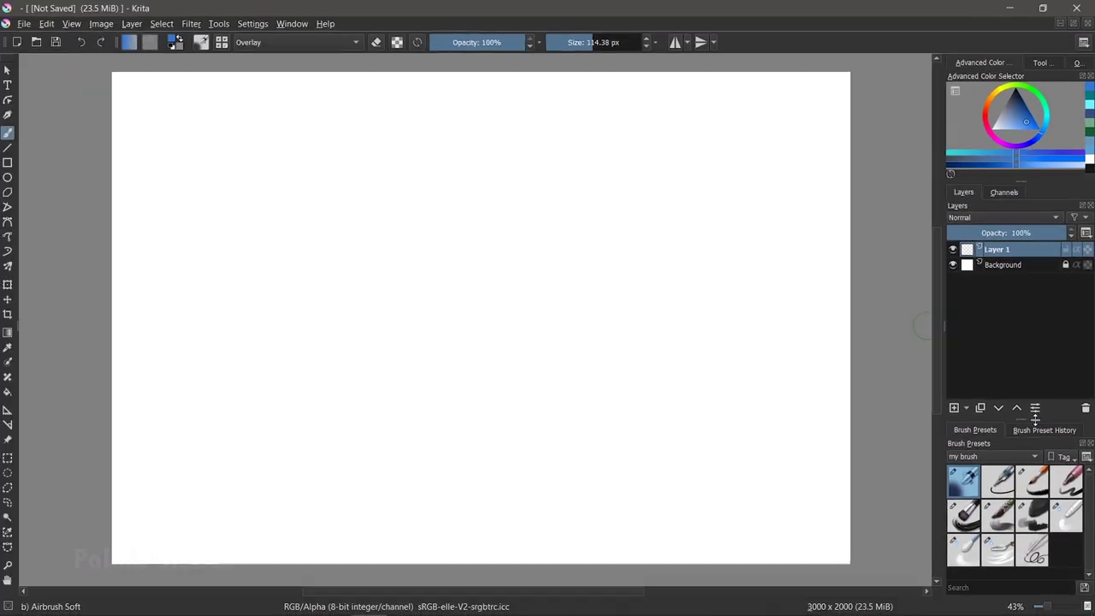
pyautogui.click(666, 190)
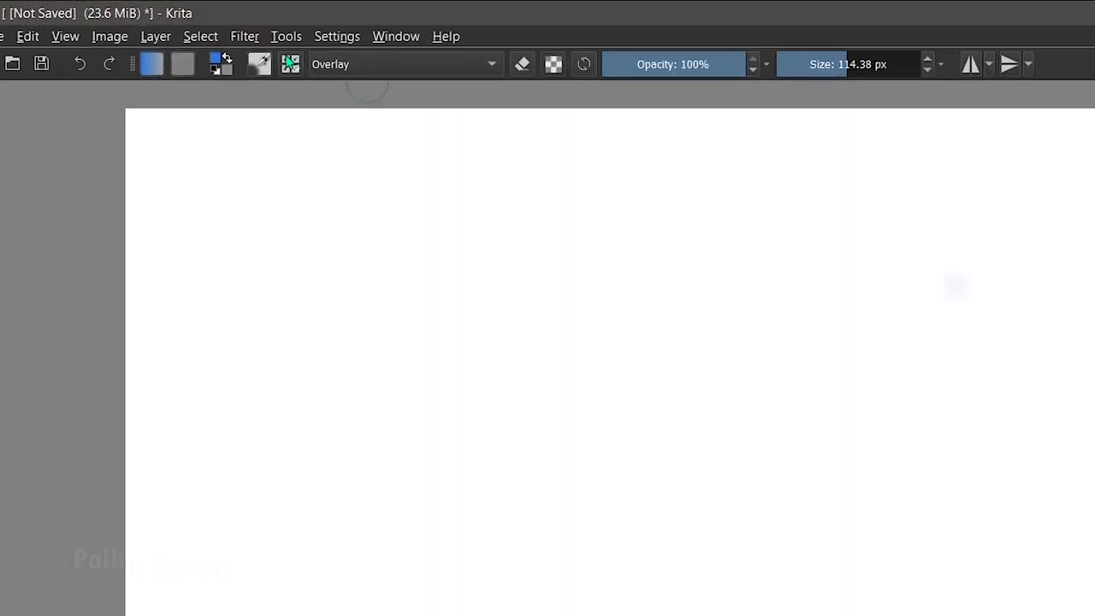
# Pick the Ink-7 Brush Rough preset from the All tag in the brush presets.
pyautogui.click(291, 65)
pyautogui.click(396, 100)
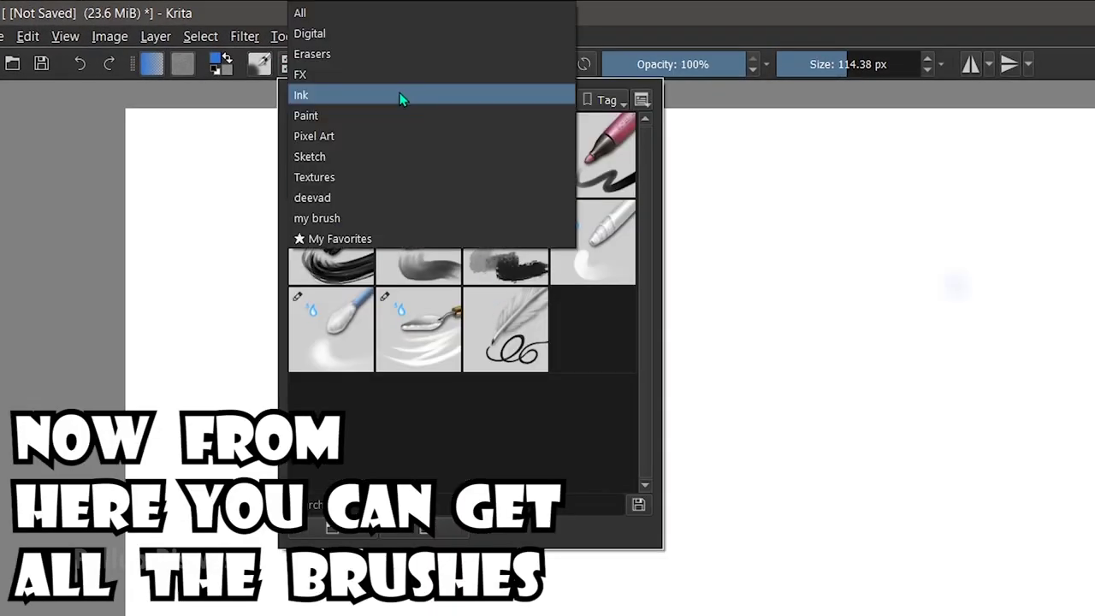
pyautogui.click(362, 9)
pyautogui.moveTo(653, 197)
pyautogui.mouseDown()
pyautogui.moveTo(652, 281)
pyautogui.moveTo(655, 190)
pyautogui.mouseUp()
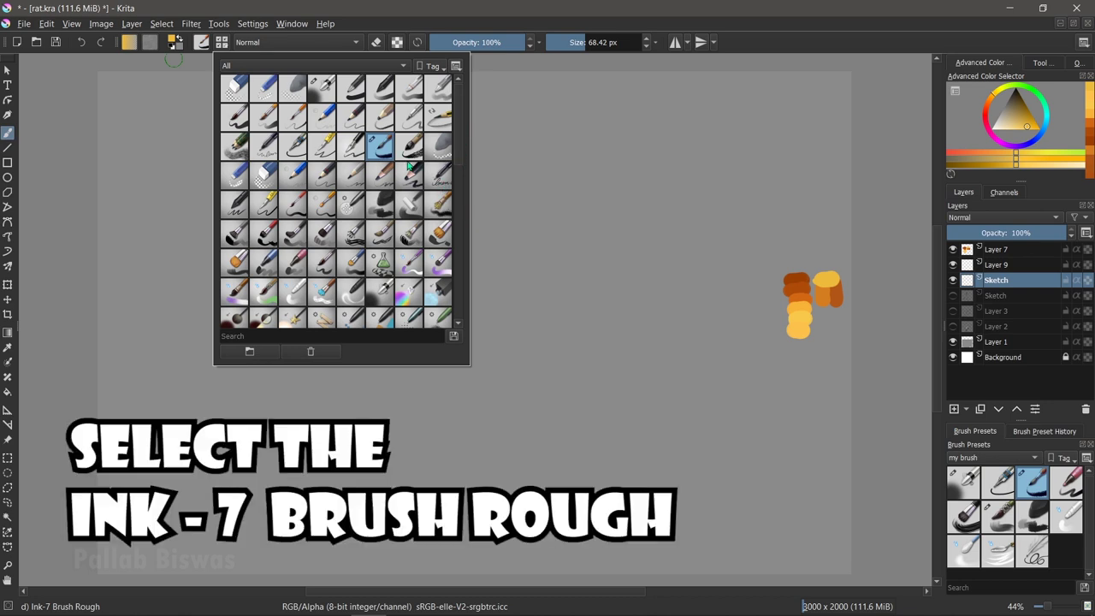
pyautogui.click(497, 168)
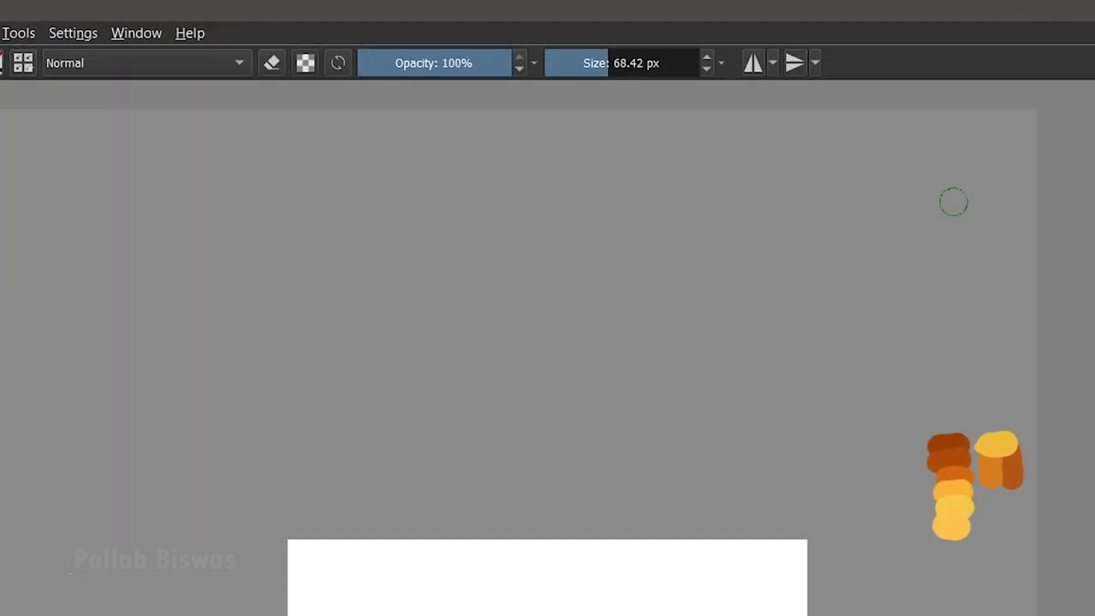
# Resize the brush, draw the cube's outer and vertical edges, and erase stray top lines.
pyautogui.moveTo(596, 63); pyautogui.dragTo(574, 67)
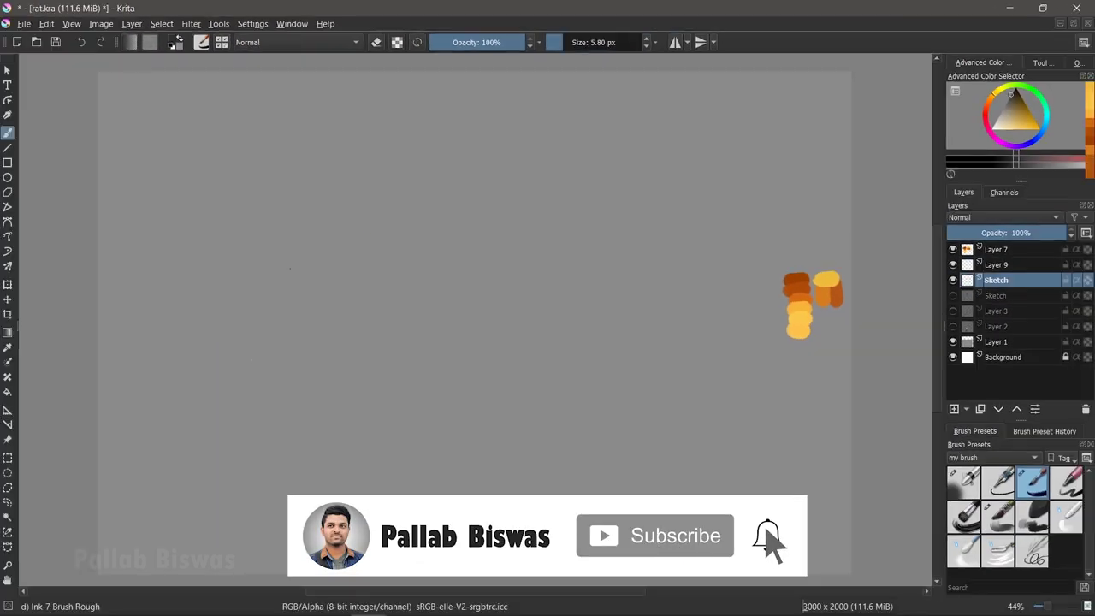
pyautogui.moveTo(293, 233)
pyautogui.mouseDown()
pyautogui.moveTo(295, 407)
pyautogui.moveTo(376, 432)
pyautogui.mouseUp()
pyautogui.moveTo(344, 431); pyautogui.dragTo(425, 457)
pyautogui.moveTo(298, 236)
pyautogui.mouseDown()
pyautogui.moveTo(453, 278)
pyautogui.moveTo(454, 184)
pyautogui.mouseUp()
pyautogui.moveTo(438, 184); pyautogui.dragTo(566, 221)
pyautogui.moveTo(493, 204); pyautogui.dragTo(603, 224)
pyautogui.moveTo(561, 239); pyautogui.dragTo(444, 270)
pyautogui.moveTo(431, 447); pyautogui.dragTo(581, 394)
pyautogui.moveTo(411, 207)
pyautogui.mouseDown()
pyautogui.moveTo(544, 237)
pyautogui.moveTo(562, 398)
pyautogui.mouseUp()
pyautogui.moveTo(432, 274); pyautogui.dragTo(423, 447)
pyautogui.press('e')
pyautogui.moveTo(301, 230)
pyautogui.mouseDown()
pyautogui.moveTo(383, 204)
pyautogui.moveTo(608, 235)
pyautogui.mouseUp()
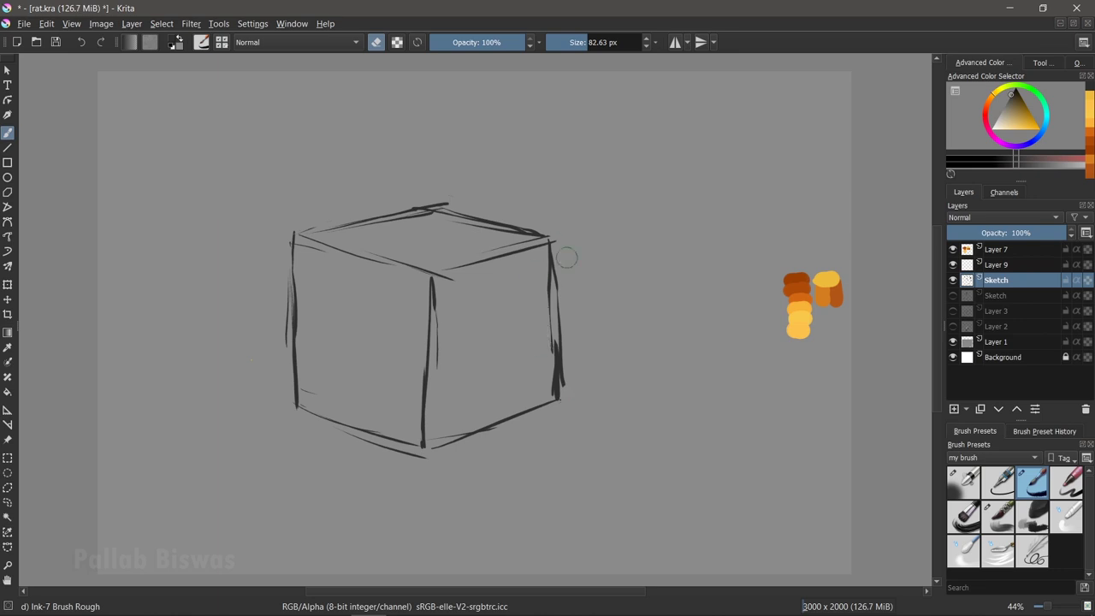
# Move the cube sketch up and right, then retouch its corner and add edge notches.
pyautogui.hotkey('ctrl', 't')
pyautogui.moveTo(428, 225); pyautogui.dragTo(631, 220)
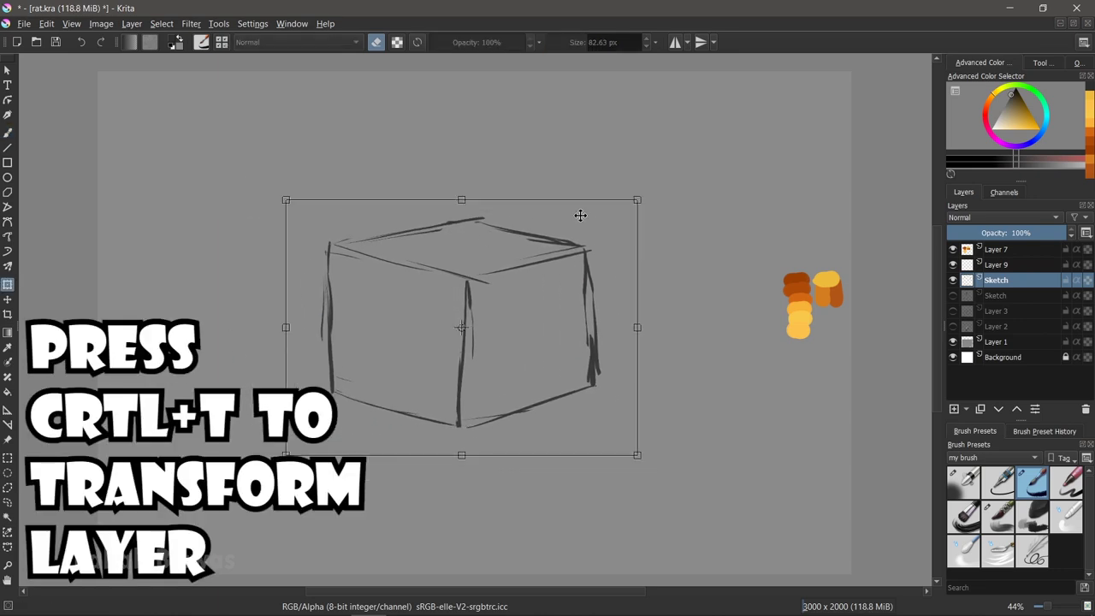
pyautogui.press('b')
pyautogui.press('e')
pyautogui.moveTo(332, 241); pyautogui.dragTo(351, 250)
pyautogui.press('e')
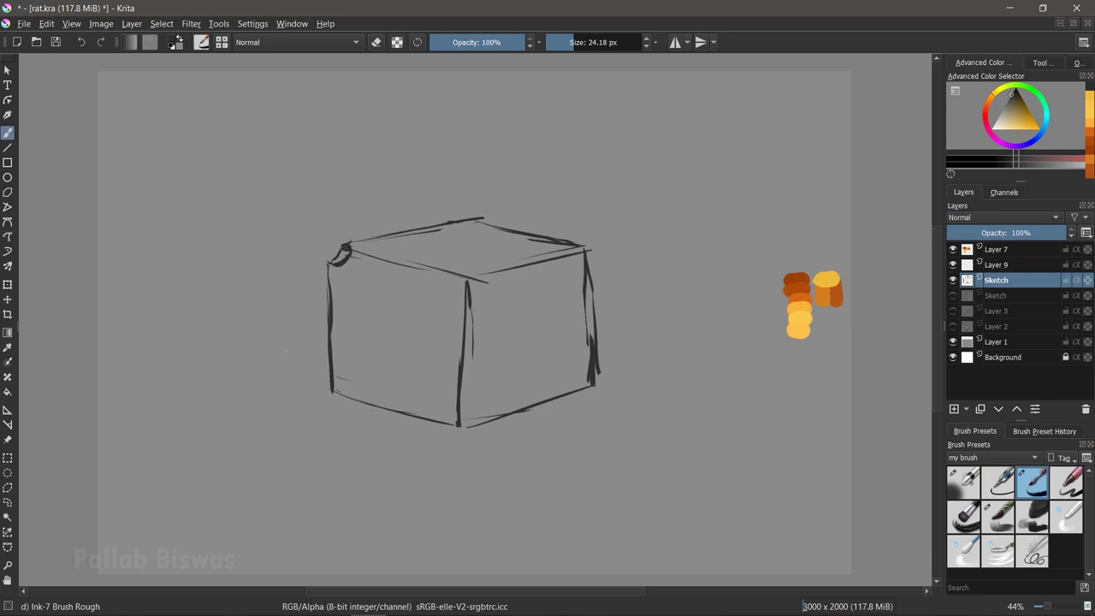
pyautogui.moveTo(332, 336); pyautogui.dragTo(334, 356)
pyautogui.press('e')
pyautogui.moveTo(337, 332); pyautogui.dragTo(338, 353)
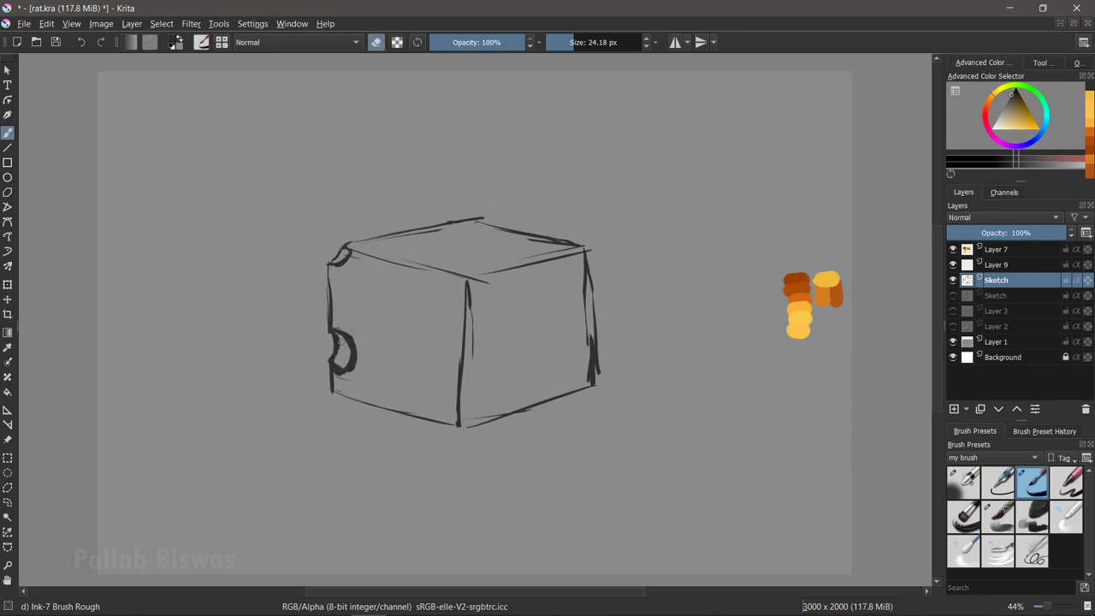
pyautogui.moveTo(385, 267); pyautogui.dragTo(472, 281)
# Draw an oval top-face hole, a bottom-edge notch, and a large front-face hole.
pyautogui.press('e')
pyautogui.moveTo(471, 296); pyautogui.dragTo(471, 359)
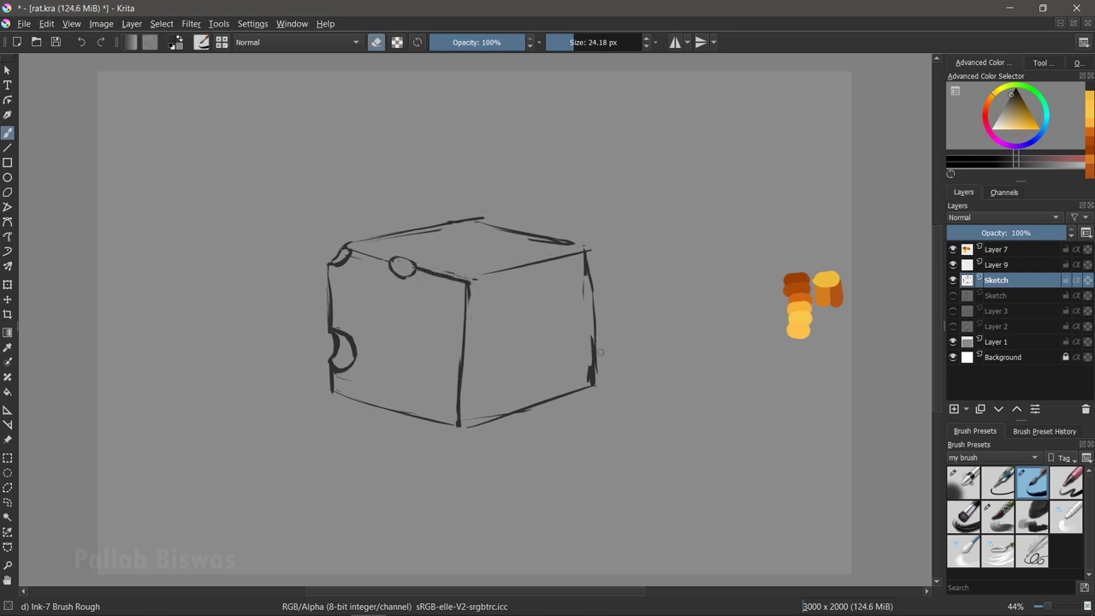
pyautogui.moveTo(396, 411); pyautogui.dragTo(427, 418)
pyautogui.press('e')
pyautogui.moveTo(395, 410); pyautogui.dragTo(416, 414)
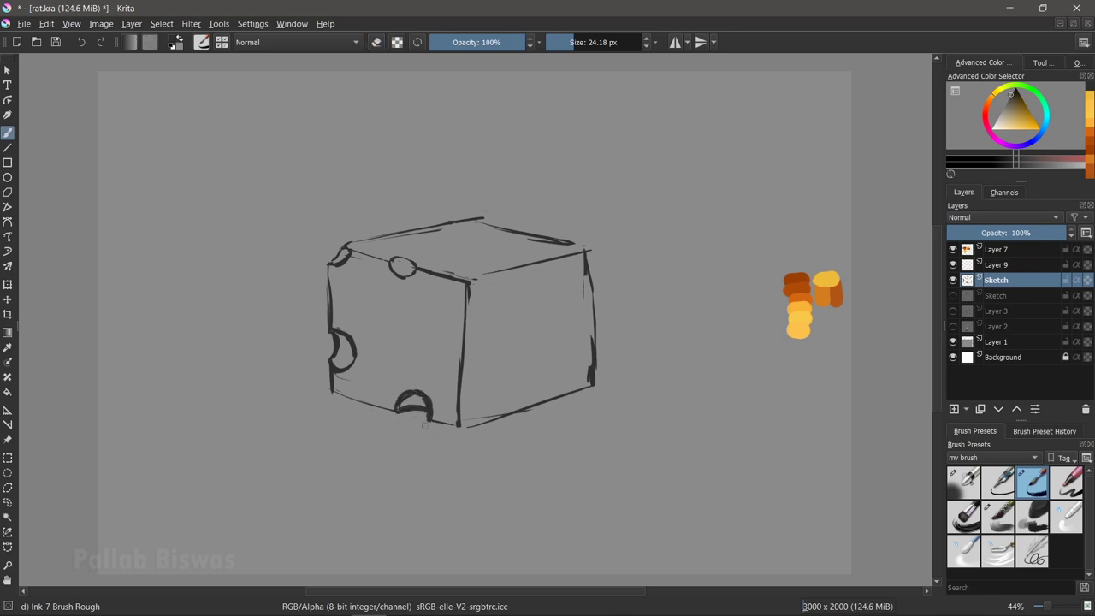
pyautogui.moveTo(377, 342); pyautogui.dragTo(441, 342)
pyautogui.moveTo(389, 295); pyautogui.dragTo(427, 353)
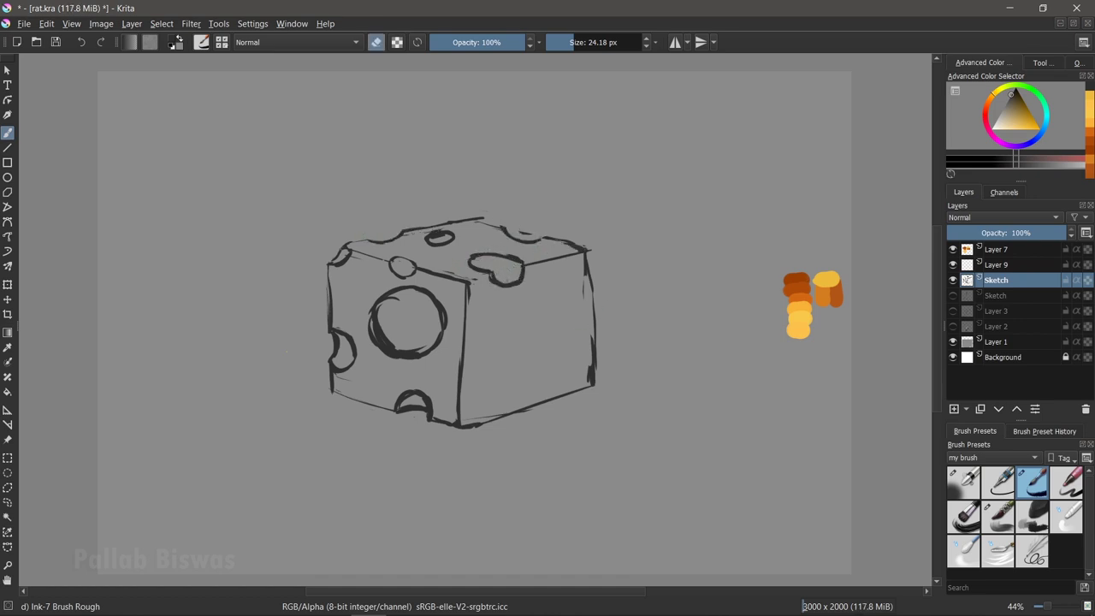
pyautogui.moveTo(419, 238); pyautogui.dragTo(451, 236)
# Add a large oval hole and a smaller oval below it on the right face.
pyautogui.press('e')
pyautogui.moveTo(593, 312); pyautogui.dragTo(591, 317)
pyautogui.press('e')
pyautogui.moveTo(562, 363); pyautogui.dragTo(566, 359)
pyautogui.moveTo(494, 373); pyautogui.dragTo(491, 376)
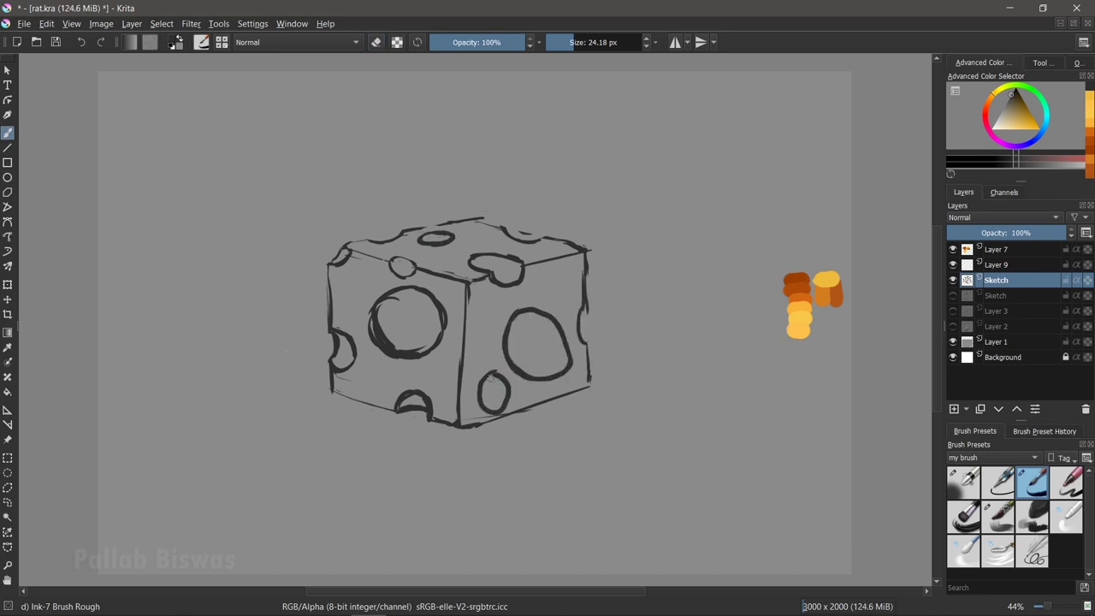
pyautogui.hotkey('ctrl', 't')
pyautogui.press('e')
pyautogui.press('b')
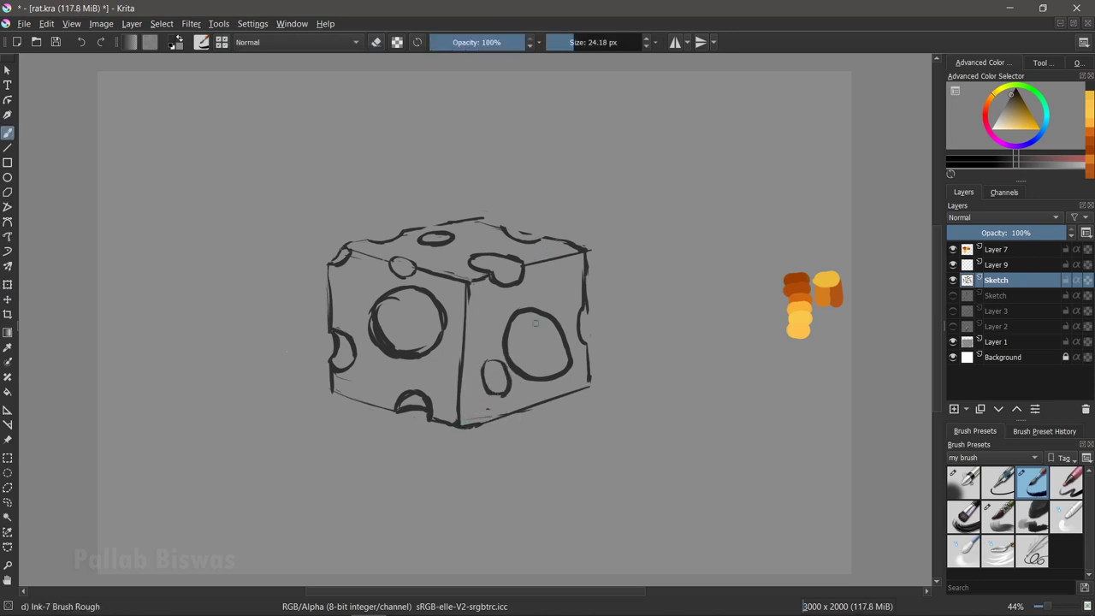
# Redraw the right-face holes' edges and move the big front-face hole up and right.
pyautogui.press('e')
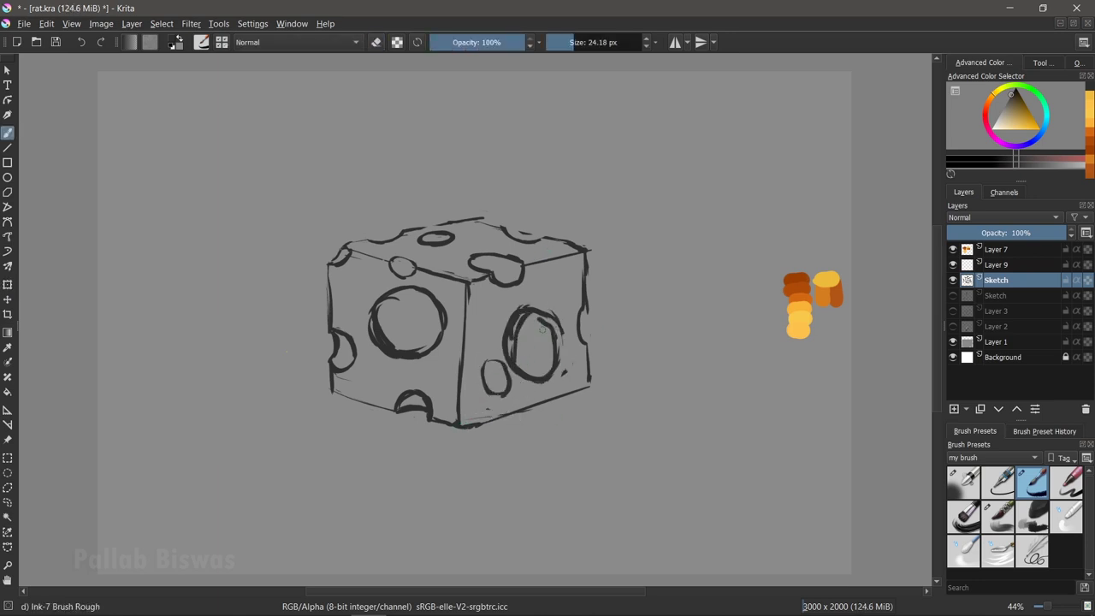
pyautogui.moveTo(511, 308); pyautogui.dragTo(513, 370)
pyautogui.press('e')
pyautogui.moveTo(509, 309); pyautogui.dragTo(510, 389)
pyautogui.press('e')
pyautogui.moveTo(512, 346); pyautogui.dragTo(511, 385)
pyautogui.press('e')
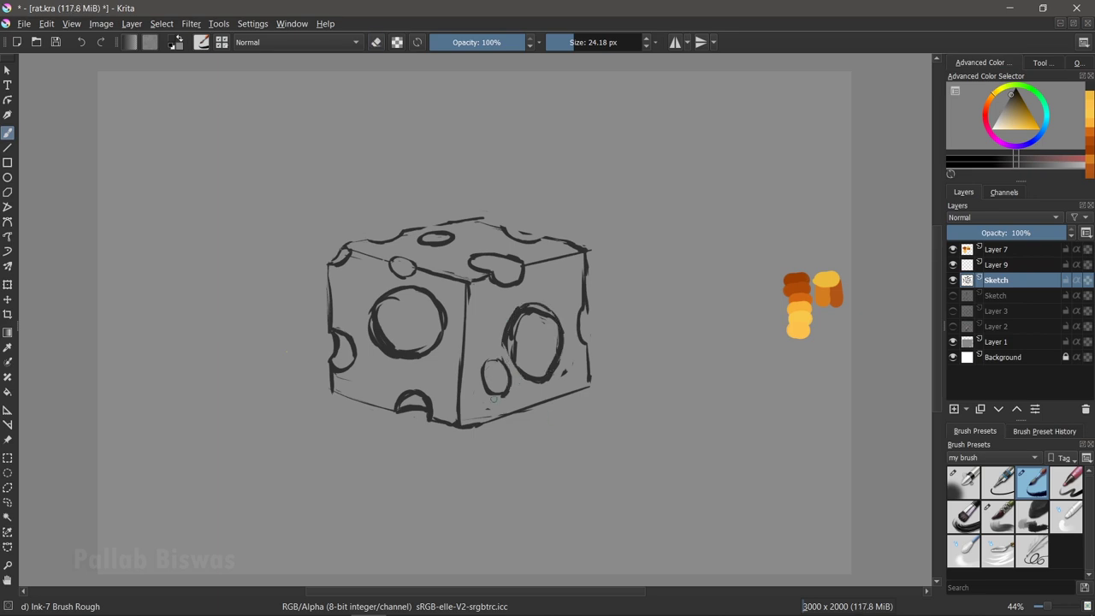
pyautogui.hotkey('ctrl', 't')
pyautogui.moveTo(407, 321); pyautogui.dragTo(424, 315)
pyautogui.press('Return')
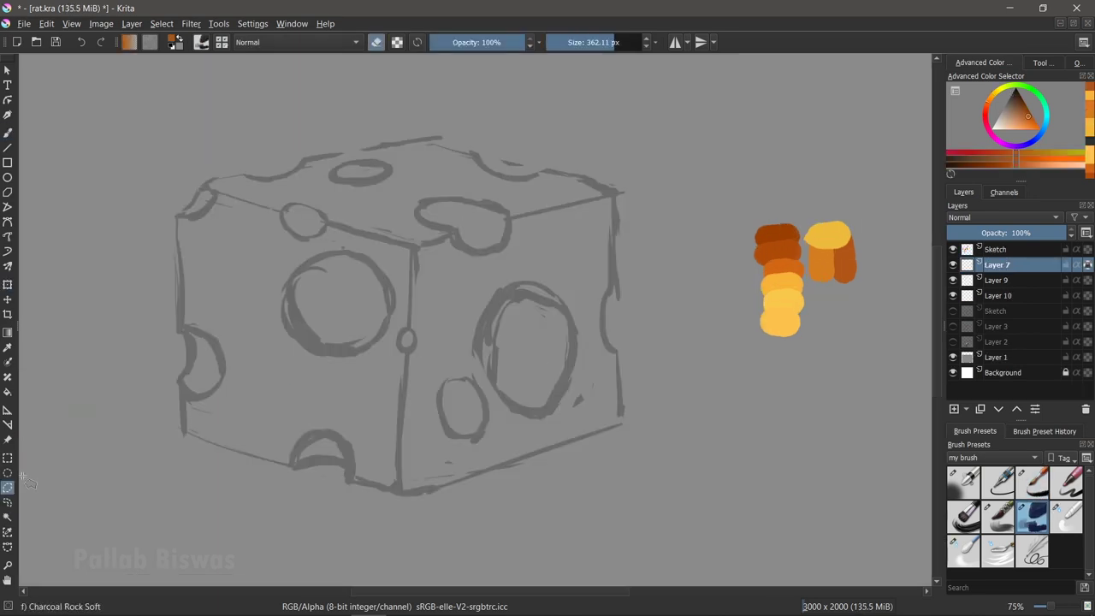
# Outline the cube's front face with a polygon selection.
pyautogui.click(181, 195)
pyautogui.click(180, 432)
pyautogui.click(404, 494)
pyautogui.click(409, 248)
pyautogui.click(182, 195)
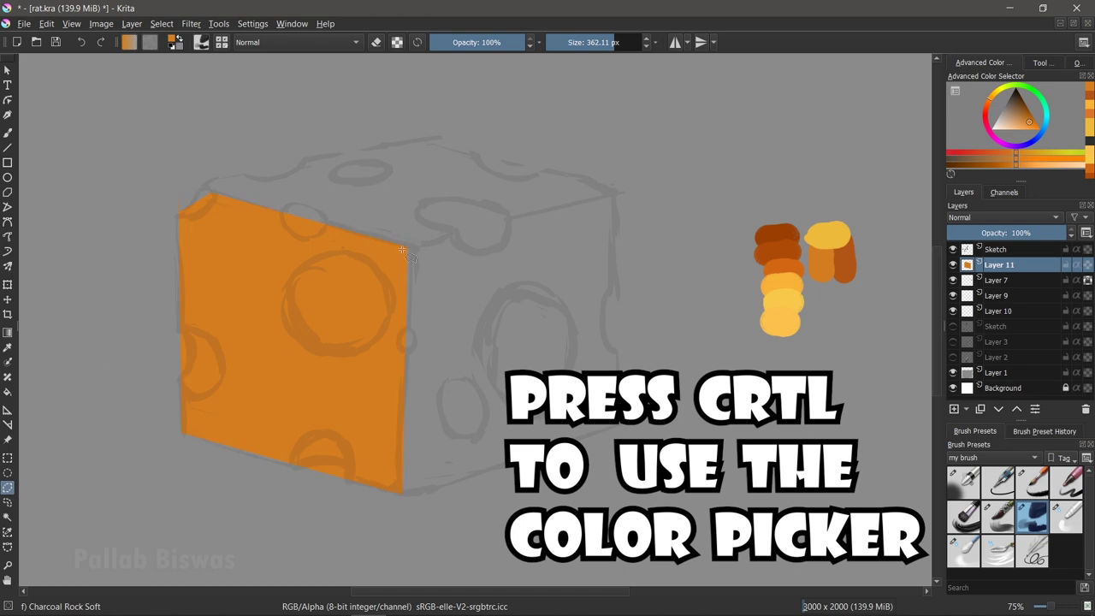
# Select the cube's right face and paint it dark orange.
pyautogui.click(605, 421)
pyautogui.click(607, 204)
pyautogui.click(409, 247)
pyautogui.click(403, 494)
pyautogui.press('b')
pyautogui.moveTo(445, 256); pyautogui.dragTo(556, 410)
pyautogui.moveTo(513, 316); pyautogui.dragTo(522, 385)
# Select and paint the top face yellow, then fade the Sketch layer and return to Layer 11.
pyautogui.click(7, 487)
pyautogui.click(605, 205)
pyautogui.click(411, 151)
pyautogui.click(205, 183)
pyautogui.doubleClick(406, 248)
pyautogui.press('b')
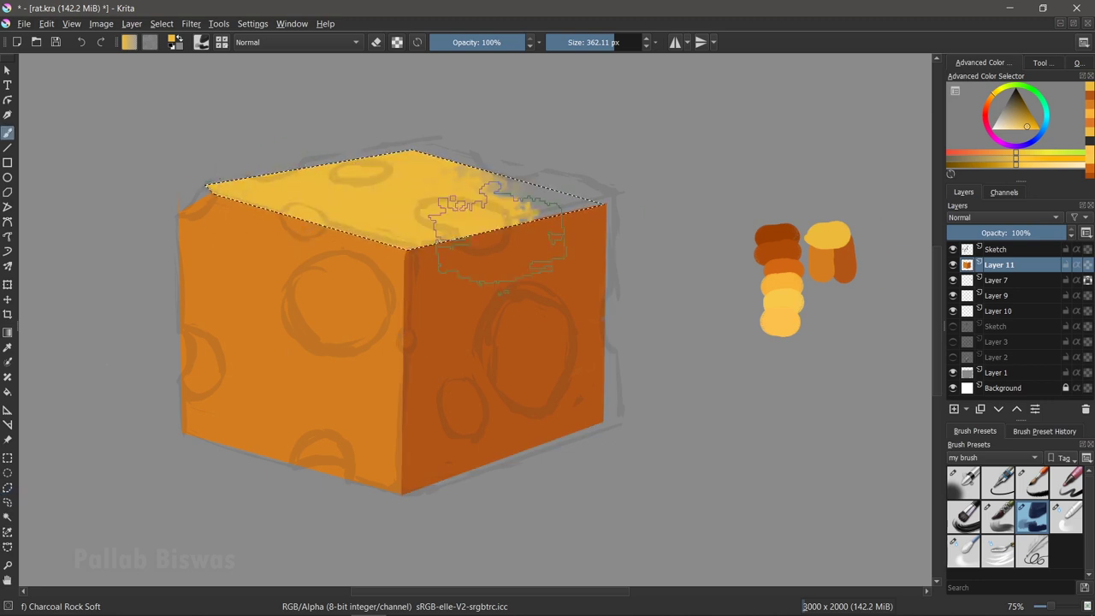
pyautogui.moveTo(256, 188); pyautogui.dragTo(556, 201)
pyautogui.click(996, 249)
pyautogui.hotkey('ctrl', 't')
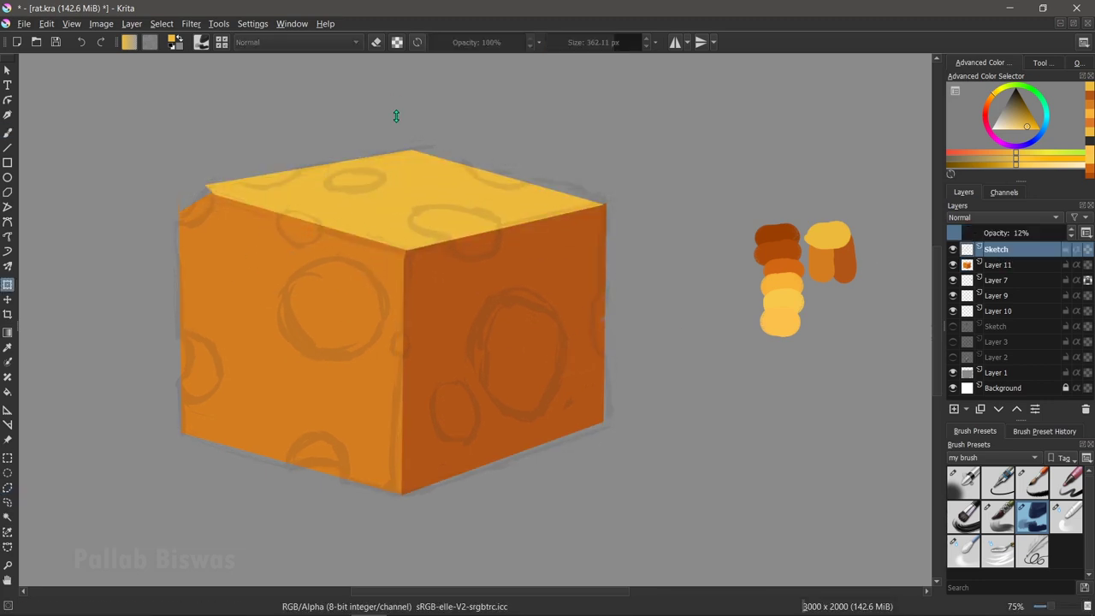
pyautogui.click(996, 265)
# Hide the Sketch layer and smooth the chipped top-left corner with a smaller ink brush.
pyautogui.press('b')
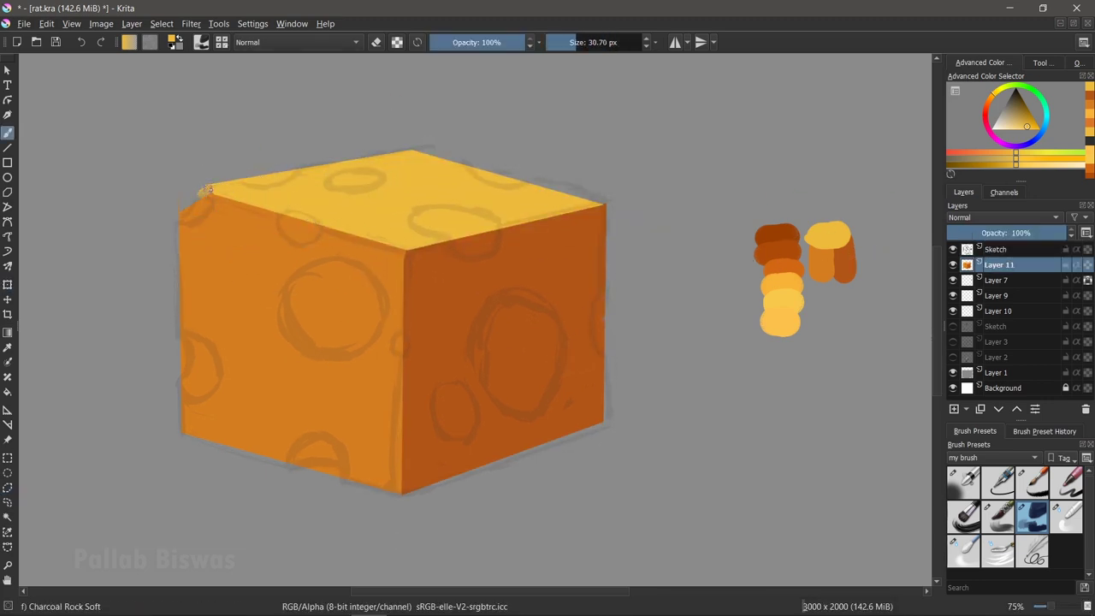
pyautogui.moveTo(210, 188); pyautogui.dragTo(184, 210)
pyautogui.click(953, 249)
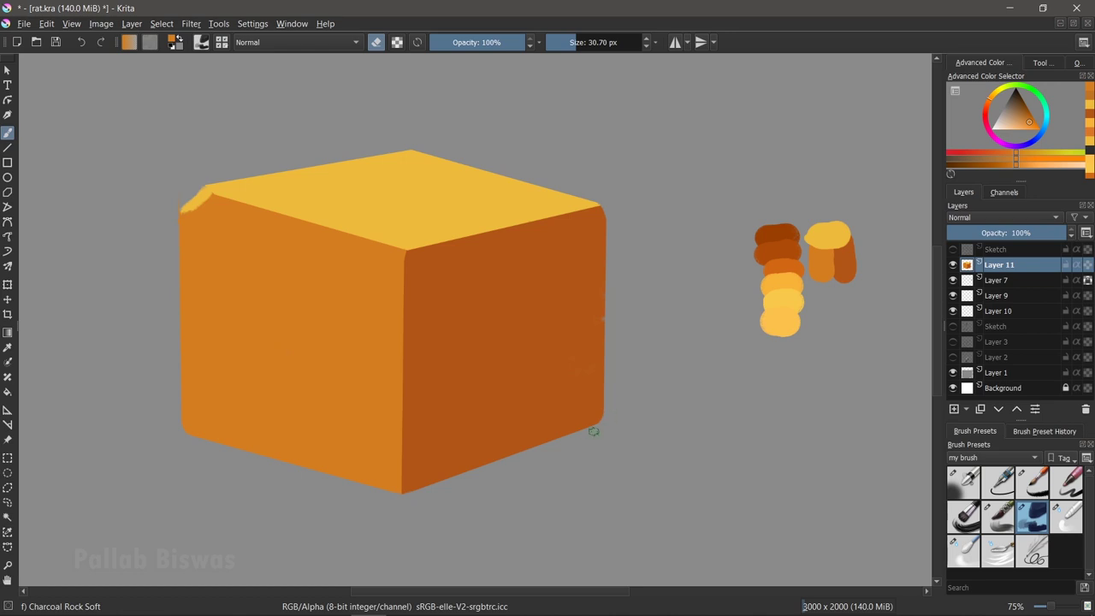
pyautogui.press('/')
pyautogui.press('/')
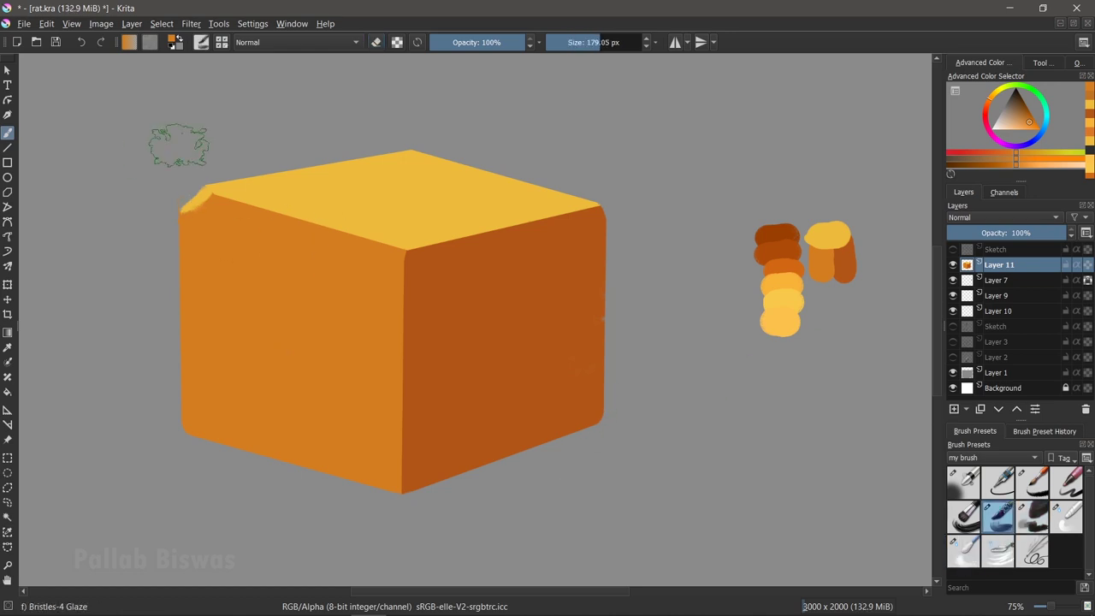
pyautogui.scroll(5, 146, 190)
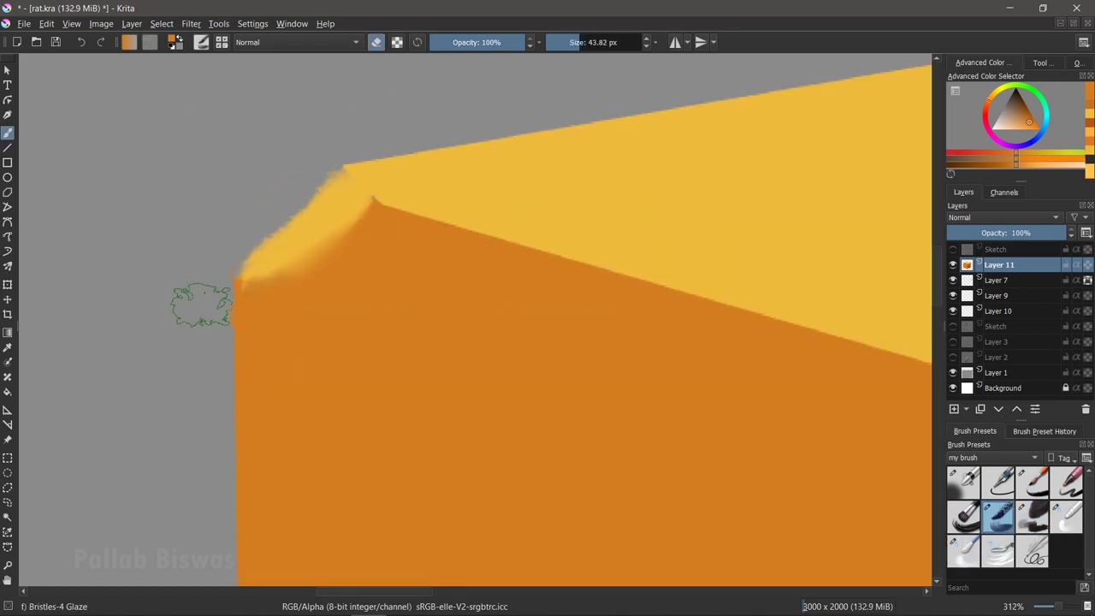
pyautogui.press('/')
pyautogui.press('[')
pyautogui.press('[')
pyautogui.press('[')
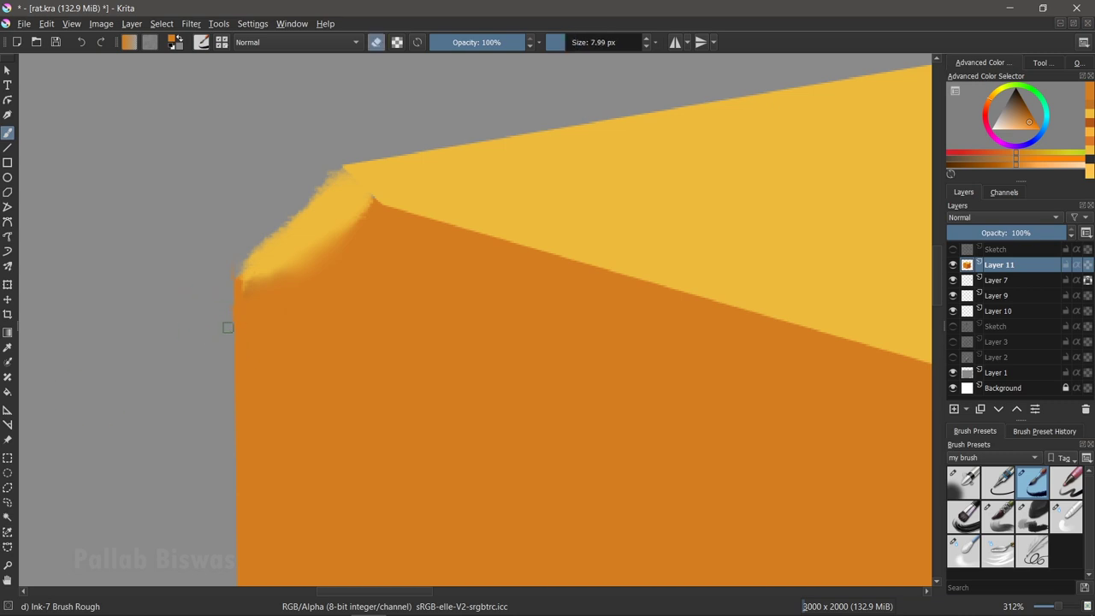
pyautogui.moveTo(297, 220)
pyautogui.mouseDown()
pyautogui.moveTo(242, 268)
pyautogui.moveTo(370, 208)
pyautogui.moveTo(476, 321)
pyautogui.mouseUp()
# Sample the cube's yellow and paint a small dent, softening it with the blending brush.
pyautogui.press('e')
pyautogui.keyDown('ctrl'); pyautogui.click(369, 202); pyautogui.keyUp('ctrl')
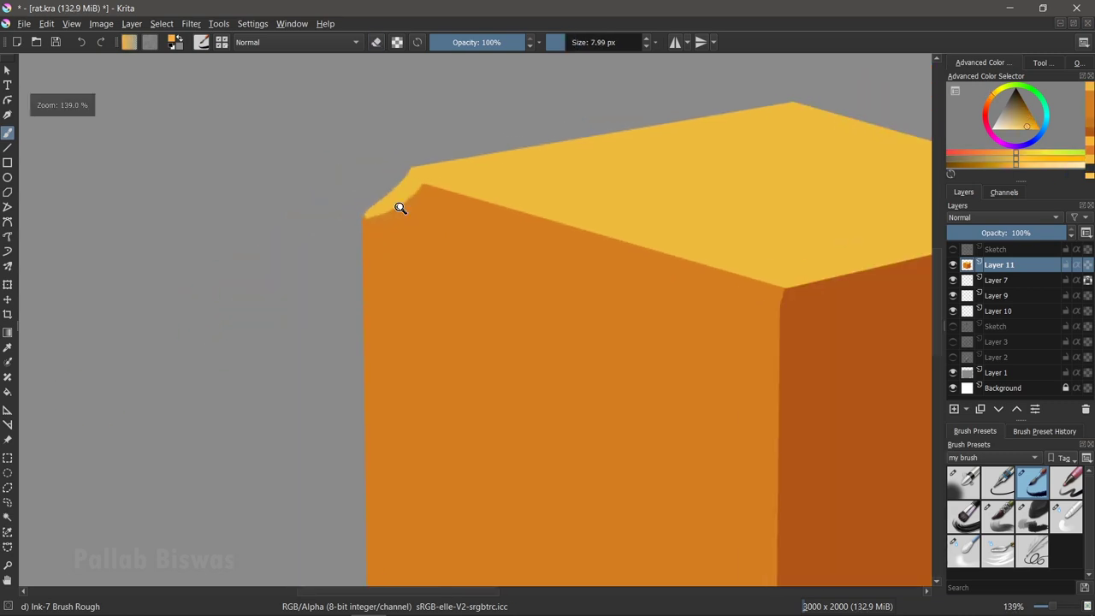
pyautogui.press('/')
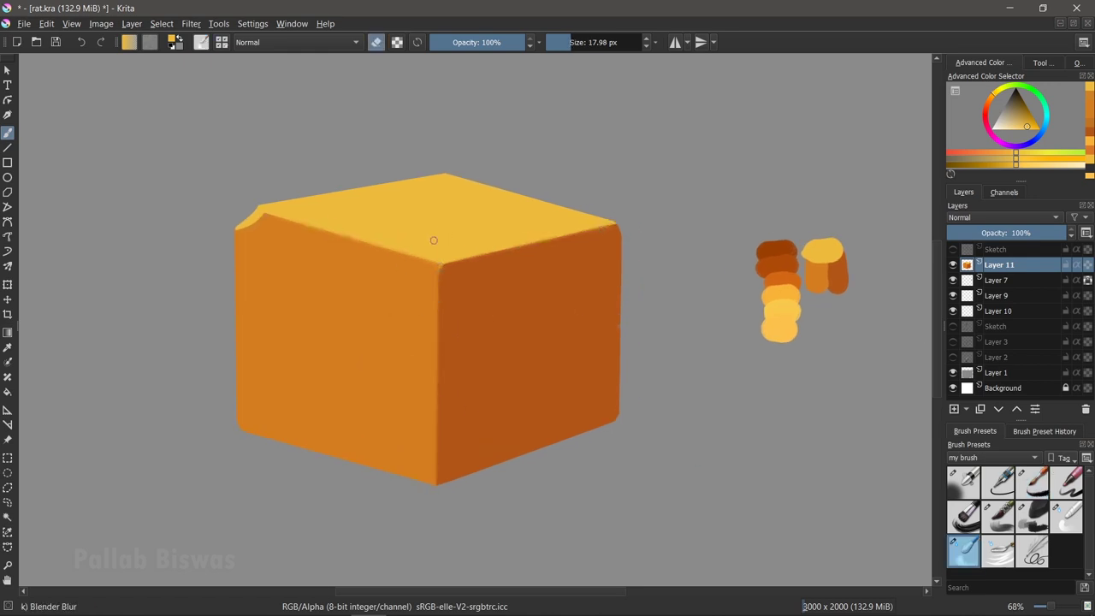
pyautogui.click(1032, 484)
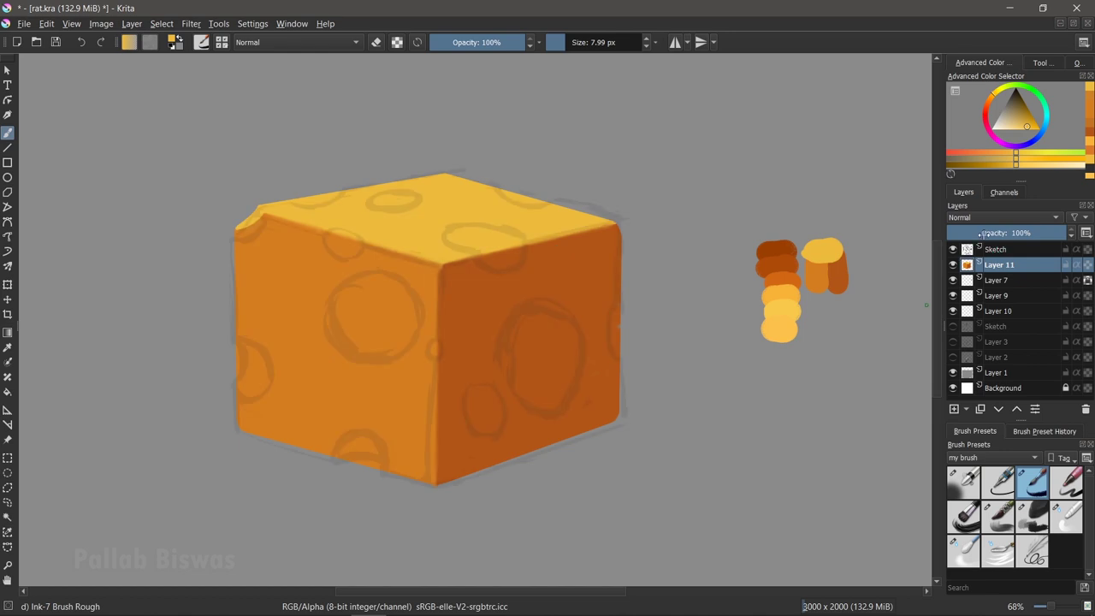
pyautogui.keyDown('ctrl'); pyautogui.click(320, 231); pyautogui.keyUp('ctrl')
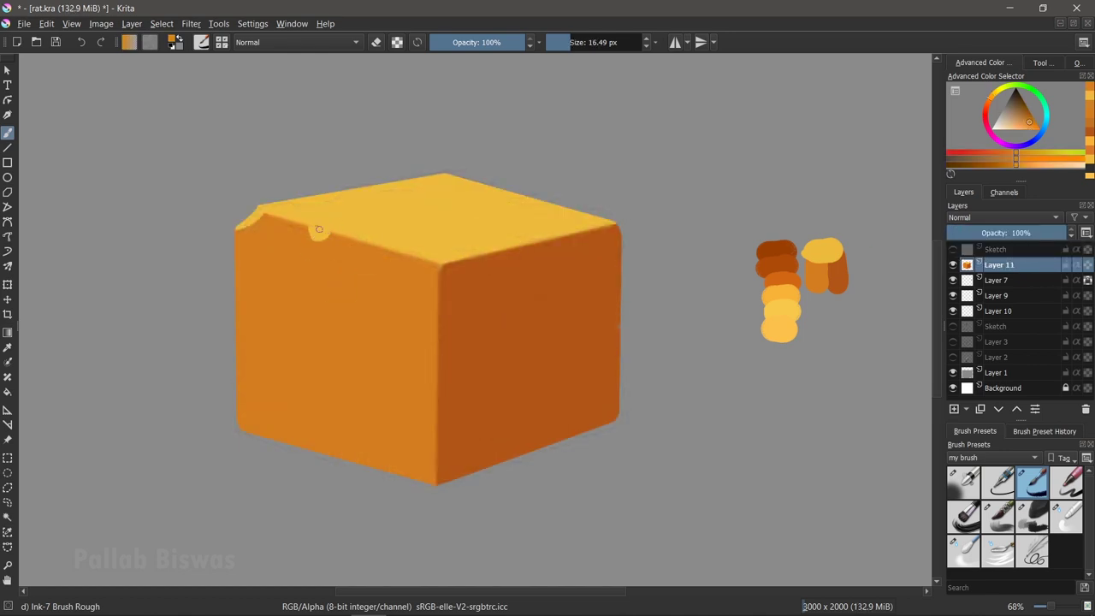
pyautogui.click(963, 550)
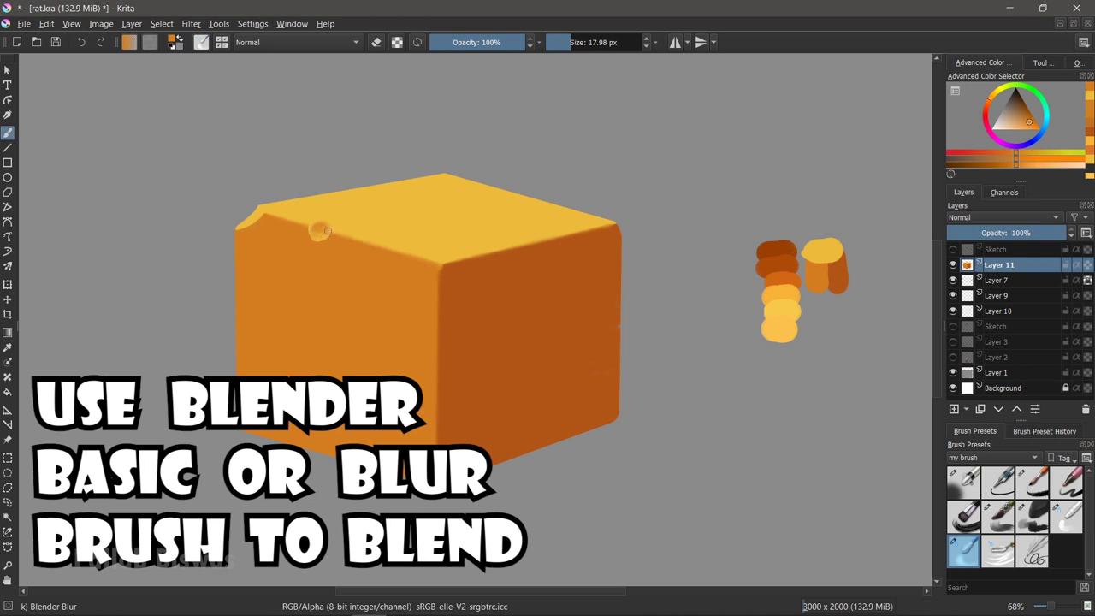
pyautogui.press('/')
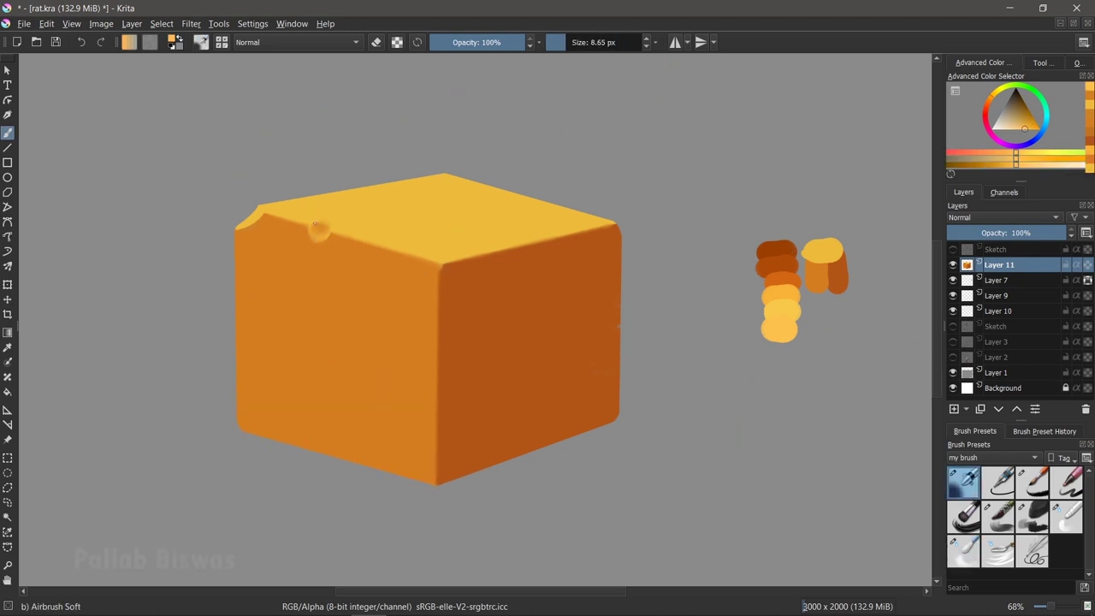
# On a new layer, draw a circle, reshape it into a tilted ellipse, and add an inner curve.
pyautogui.click(954, 409)
pyautogui.moveTo(359, 261); pyautogui.dragTo(355, 265)
pyautogui.hotkey('ctrl', 't')
pyautogui.moveTo(439, 249)
pyautogui.mouseDown()
pyautogui.moveTo(415, 351)
pyautogui.moveTo(402, 338)
pyautogui.moveTo(410, 351)
pyautogui.mouseUp()
pyautogui.press('Return')
pyautogui.moveTo(353, 308)
pyautogui.mouseDown()
pyautogui.moveTo(353, 276)
pyautogui.moveTo(346, 308)
pyautogui.mouseUp()
pyautogui.press('b')
pyautogui.moveTo(359, 266)
pyautogui.mouseDown()
pyautogui.moveTo(413, 301)
pyautogui.moveTo(353, 341)
pyautogui.moveTo(421, 327)
pyautogui.moveTo(355, 264)
pyautogui.mouseUp()
pyautogui.moveTo(237, 339); pyautogui.dragTo(233, 393)
# Draw hole arcs on the cube's left edge and bottom edge.
pyautogui.hotkey('ctrl', 'z')
pyautogui.press('pagedown')
pyautogui.moveTo(237, 320); pyautogui.dragTo(232, 375)
pyautogui.moveTo(353, 462); pyautogui.dragTo(400, 475)
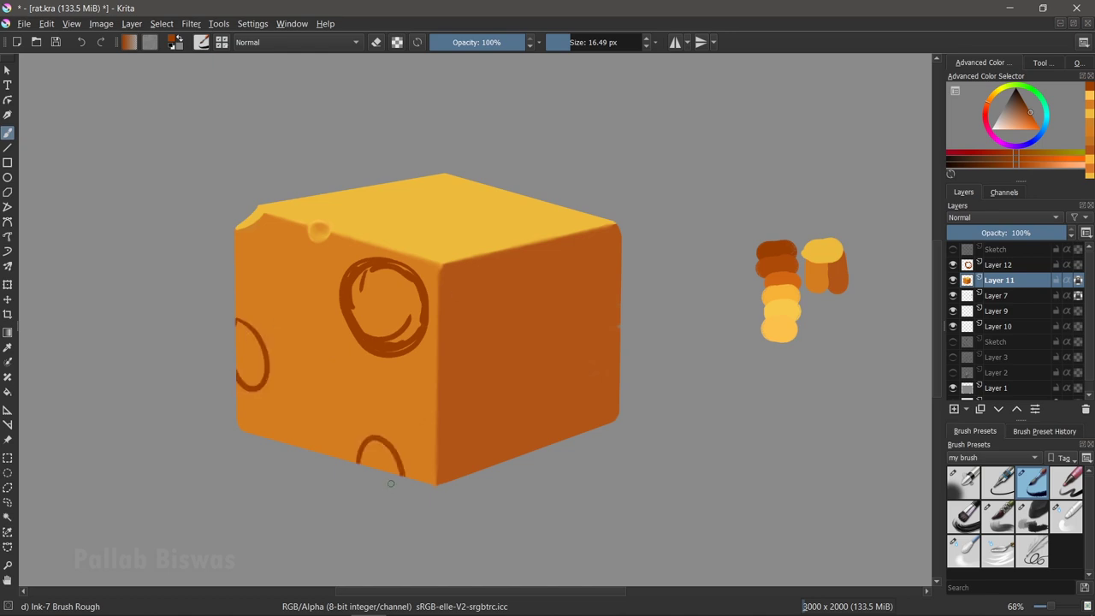
pyautogui.hotkey('ctrl', 'z')
pyautogui.press('pageup')
# Add a scaled circle and a small hole on the right face, then merge into Layer 11.
pyautogui.moveTo(561, 318)
pyautogui.mouseDown()
pyautogui.moveTo(565, 402)
pyautogui.moveTo(547, 404)
pyautogui.mouseUp()
pyautogui.hotkey('ctrl', 't')
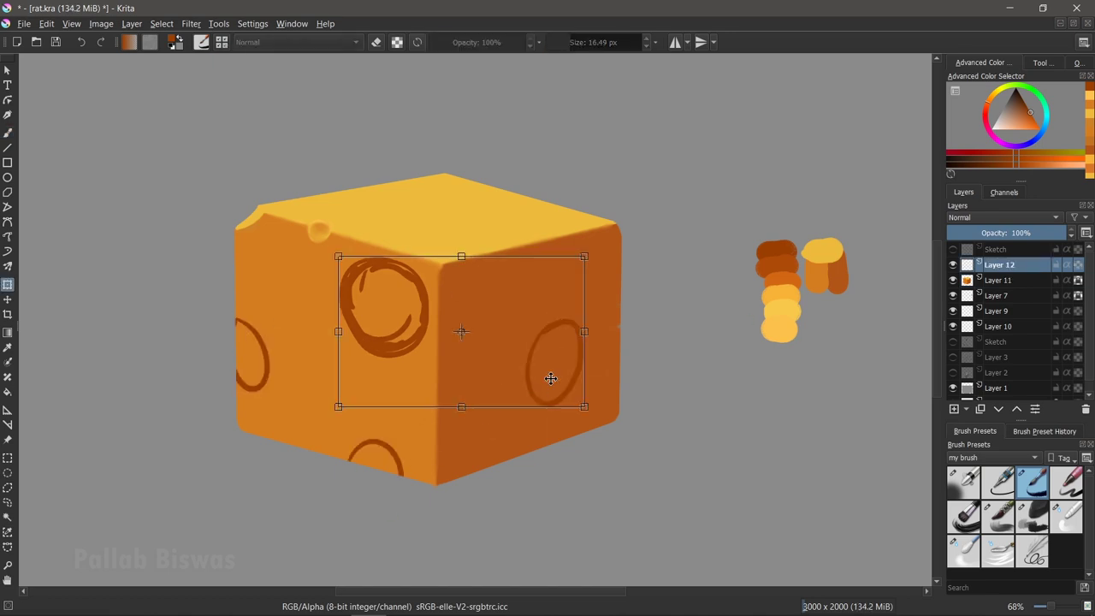
pyautogui.moveTo(606, 290); pyautogui.dragTo(623, 261)
pyautogui.moveTo(568, 342); pyautogui.dragTo(555, 360)
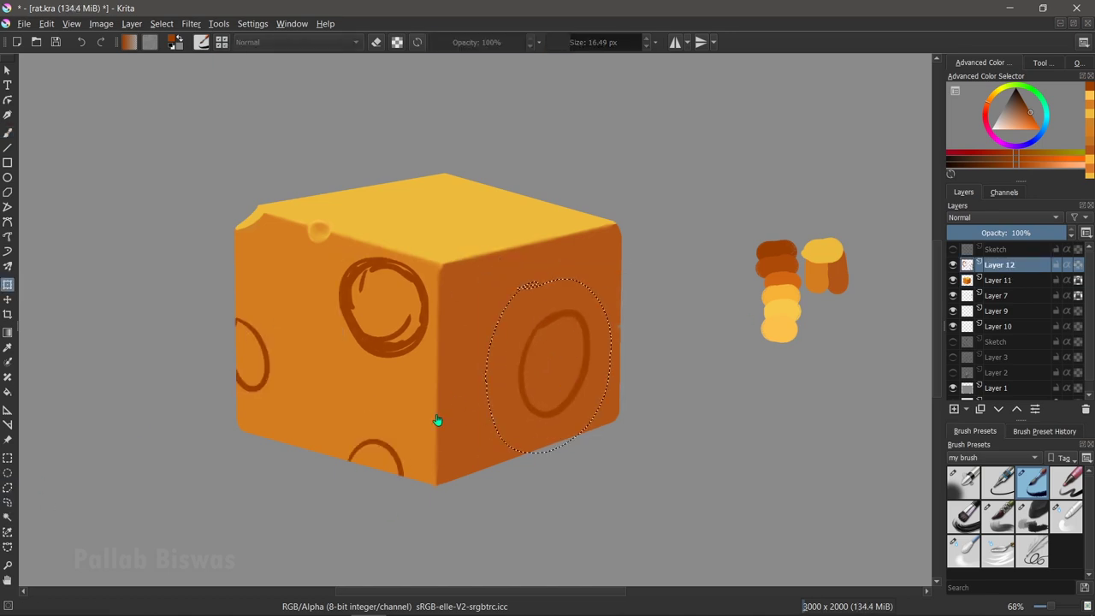
pyautogui.press('b')
pyautogui.moveTo(490, 391); pyautogui.dragTo(489, 391)
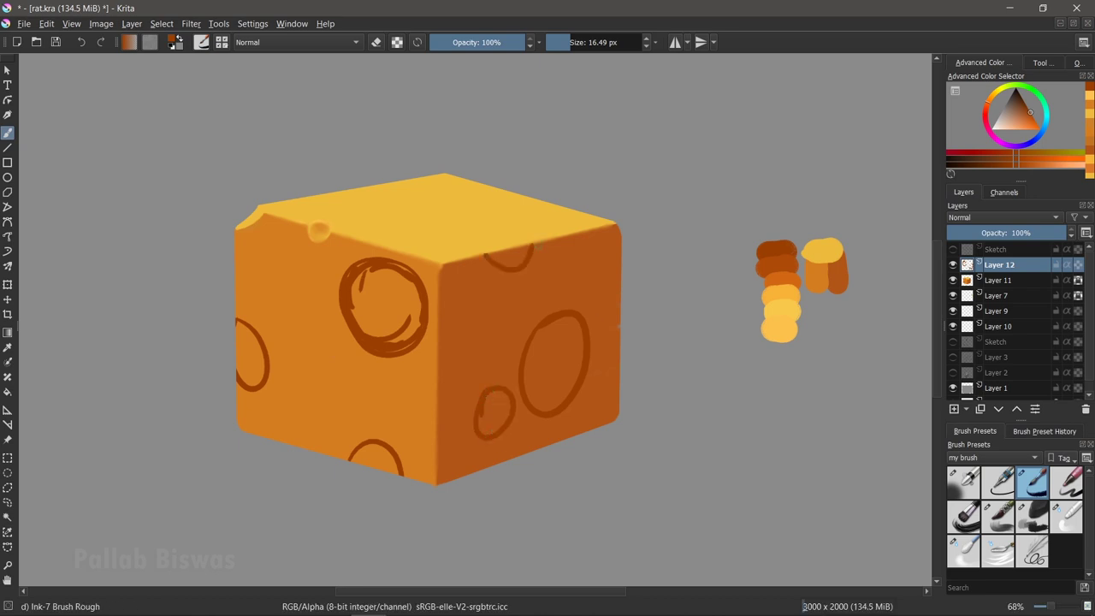
pyautogui.hotkey('ctrl', 'e')
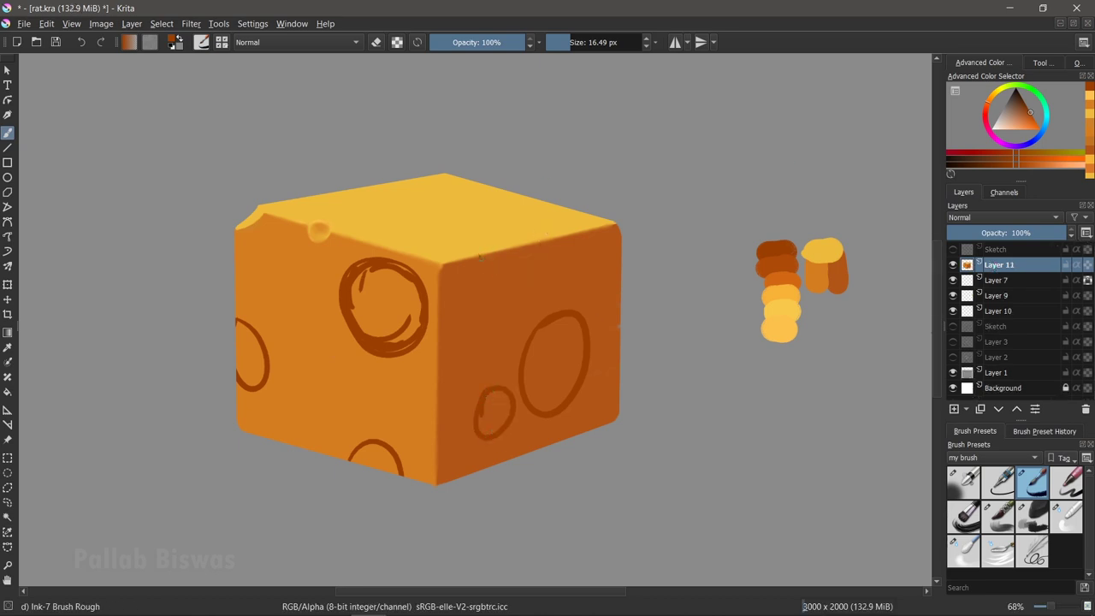
# Fill the five cheese hole outlines with dark brown.
pyautogui.moveTo(354, 273)
pyautogui.mouseDown()
pyautogui.moveTo(377, 321)
pyautogui.moveTo(411, 299)
pyautogui.moveTo(402, 338)
pyautogui.moveTo(382, 324)
pyautogui.moveTo(366, 331)
pyautogui.mouseUp()
pyautogui.moveTo(224, 338); pyautogui.dragTo(233, 389)
pyautogui.moveTo(352, 465); pyautogui.dragTo(368, 472)
pyautogui.moveTo(469, 409); pyautogui.dragTo(483, 432)
pyautogui.moveTo(530, 340)
pyautogui.mouseDown()
pyautogui.moveTo(524, 406)
pyautogui.moveTo(542, 343)
pyautogui.mouseUp()
# Paint and blend light orange and dark brown shading inside the upper-left hole.
pyautogui.moveTo(367, 290)
pyautogui.mouseDown()
pyautogui.moveTo(367, 351)
pyautogui.moveTo(338, 313)
pyautogui.mouseUp()
pyautogui.press('/')
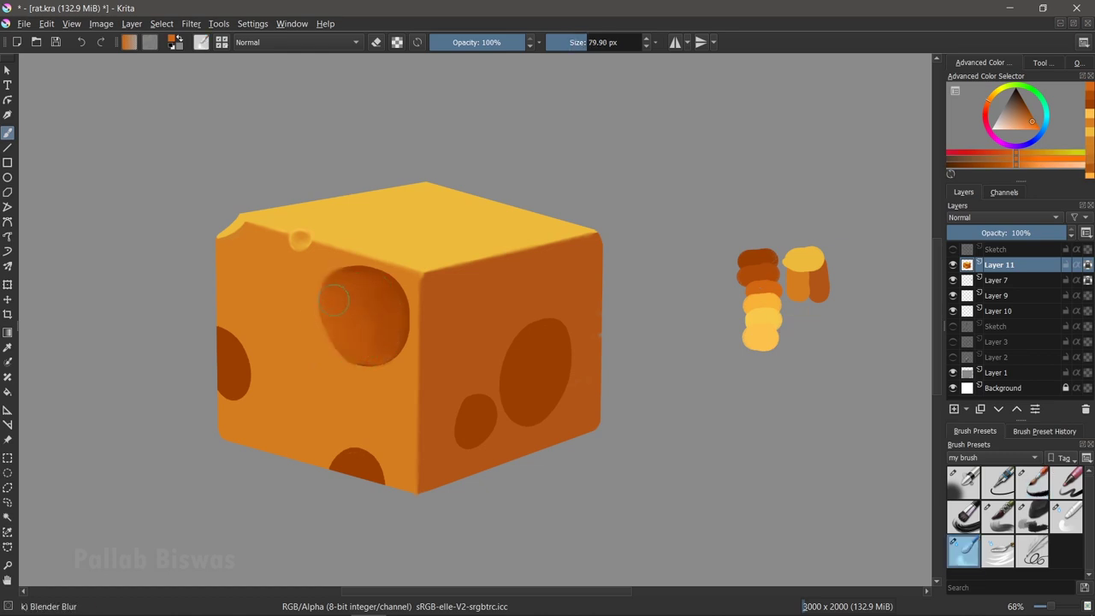
pyautogui.press('/')
pyautogui.press('/')
pyautogui.moveTo(363, 353)
pyautogui.mouseDown()
pyautogui.moveTo(339, 304)
pyautogui.moveTo(385, 355)
pyautogui.mouseUp()
pyautogui.keyDown('ctrl'); pyautogui.click(381, 335); pyautogui.keyUp('ctrl')
pyautogui.press('/')
# Shade the right-face and small lower holes with blended dark brown interiors.
pyautogui.press('/')
pyautogui.moveTo(378, 308)
pyautogui.mouseDown()
pyautogui.moveTo(338, 287)
pyautogui.moveTo(363, 342)
pyautogui.mouseUp()
pyautogui.press('/')
pyautogui.moveTo(556, 351)
pyautogui.mouseDown()
pyautogui.moveTo(548, 393)
pyautogui.moveTo(526, 402)
pyautogui.mouseUp()
pyautogui.press('/')
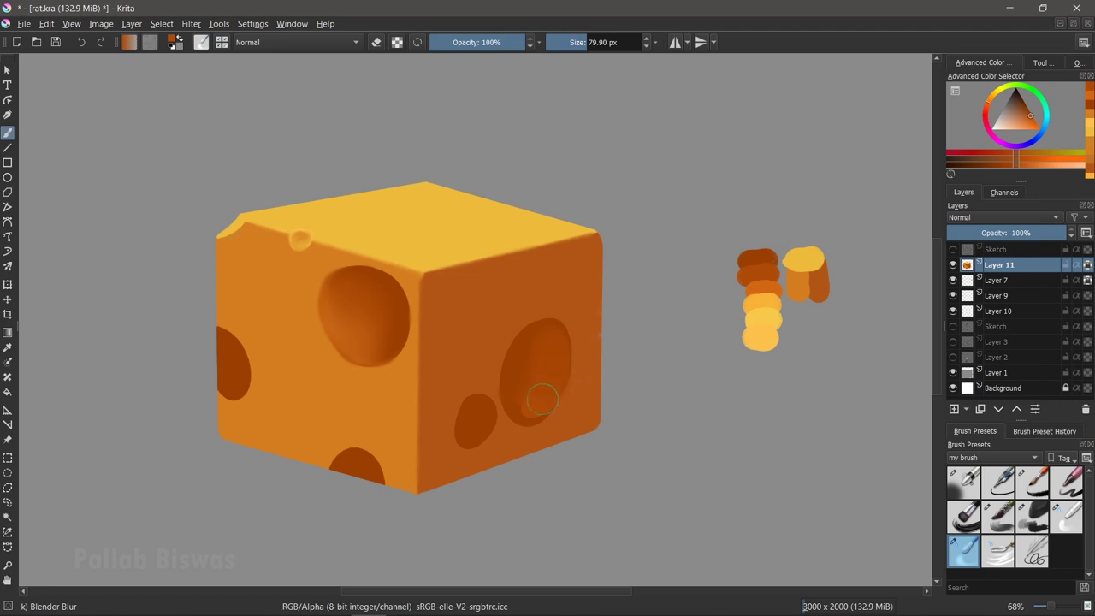
pyautogui.keyDown('ctrl'); pyautogui.click(757, 258); pyautogui.keyUp('ctrl')
pyautogui.press('/')
pyautogui.moveTo(470, 402)
pyautogui.mouseDown()
pyautogui.moveTo(469, 432)
pyautogui.moveTo(481, 426)
pyautogui.mouseUp()
pyautogui.press('/')
pyautogui.press('/')
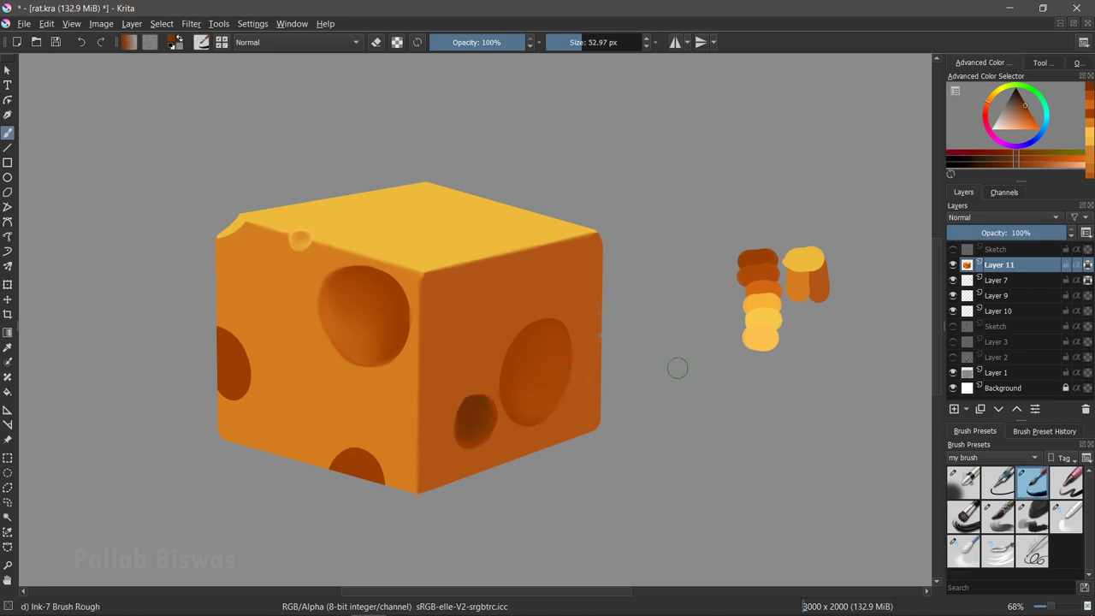
pyautogui.moveTo(545, 329); pyautogui.dragTo(509, 409)
pyautogui.moveTo(513, 346)
pyautogui.mouseDown()
pyautogui.moveTo(552, 324)
pyautogui.moveTo(517, 378)
pyautogui.mouseUp()
pyautogui.press('/')
pyautogui.moveTo(547, 333); pyautogui.dragTo(533, 404)
pyautogui.press('/')
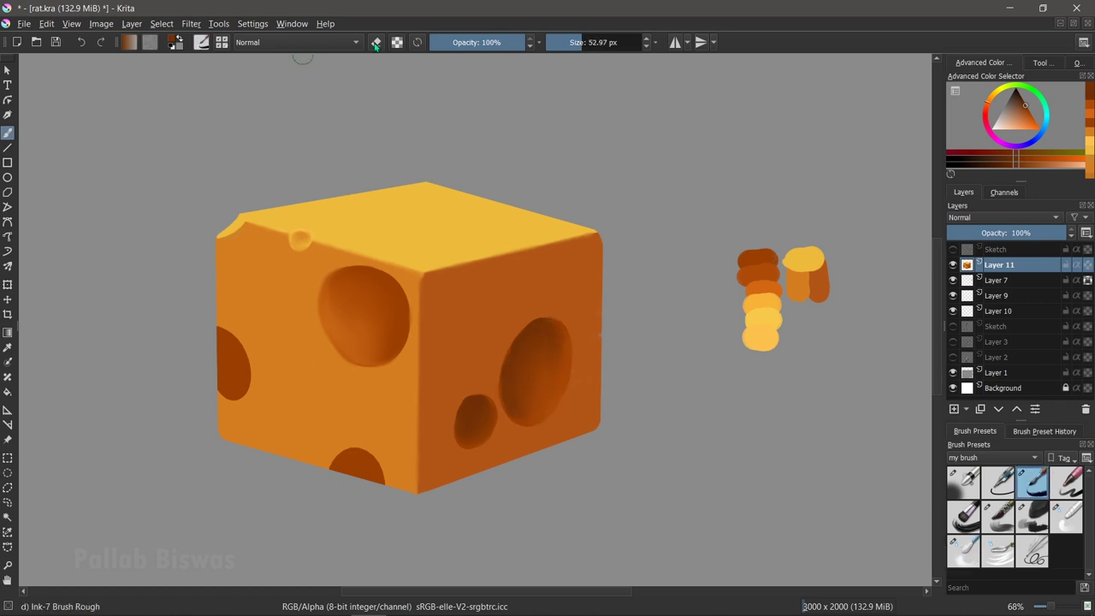
# Carve notches into the cheese's bottom and left edges with background grey.
pyautogui.moveTo(332, 495)
pyautogui.mouseDown()
pyautogui.moveTo(342, 428)
pyautogui.moveTo(368, 432)
pyautogui.moveTo(431, 396)
pyautogui.moveTo(499, 443)
pyautogui.moveTo(457, 415)
pyautogui.moveTo(508, 463)
pyautogui.mouseUp()
pyautogui.press('e')
pyautogui.scroll(-8, 268, 386)
pyautogui.scroll(4, 318, 361)
pyautogui.moveTo(211, 280); pyautogui.dragTo(223, 374)
pyautogui.moveTo(221, 319); pyautogui.dragTo(225, 371)
pyautogui.scroll(-4, 225, 371)
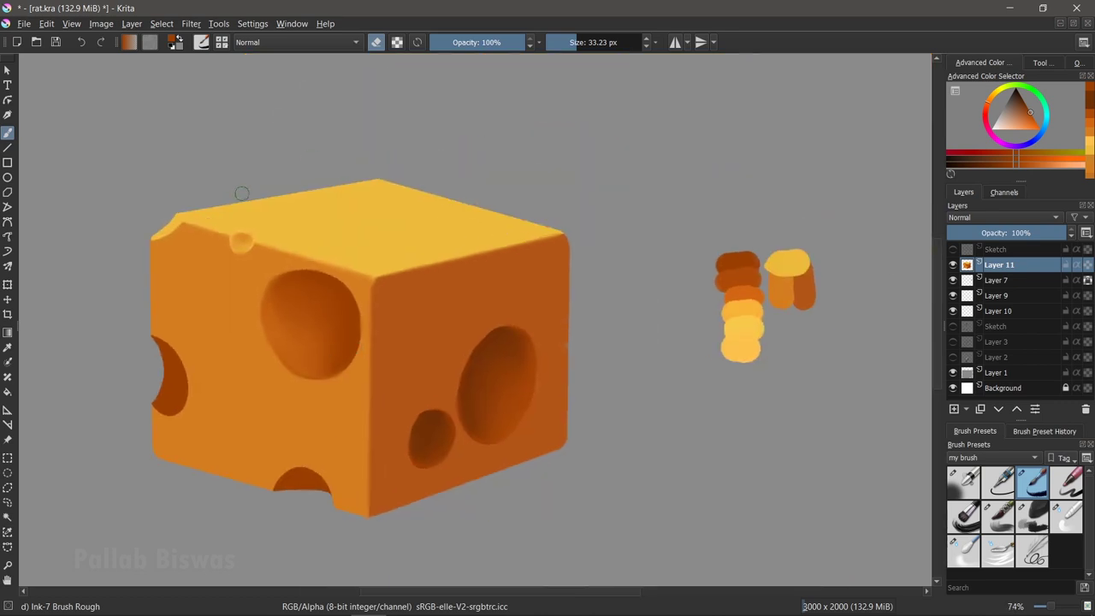
pyautogui.scroll(3, 237, 197)
# Notch the cheese's top edge and paint a dark orange oval hole on the top face.
pyautogui.moveTo(376, 147); pyautogui.dragTo(403, 154)
pyautogui.scroll(1, 362, 188)
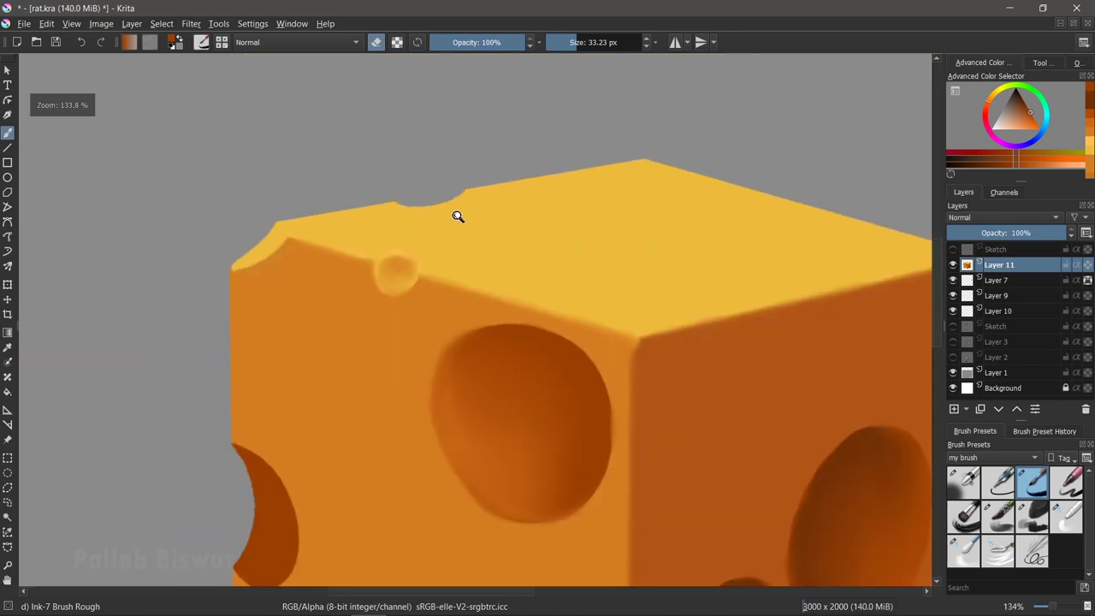
pyautogui.scroll(-4, 487, 166)
pyautogui.scroll(2, 689, 435)
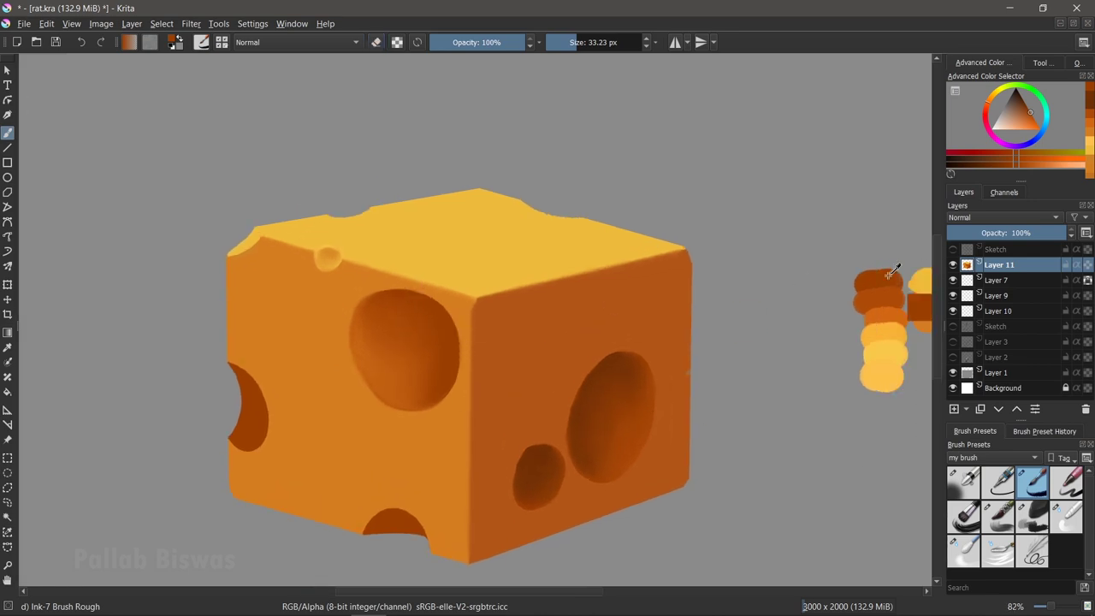
pyautogui.press('k')
pyautogui.press('k')
pyautogui.moveTo(402, 217); pyautogui.dragTo(428, 218)
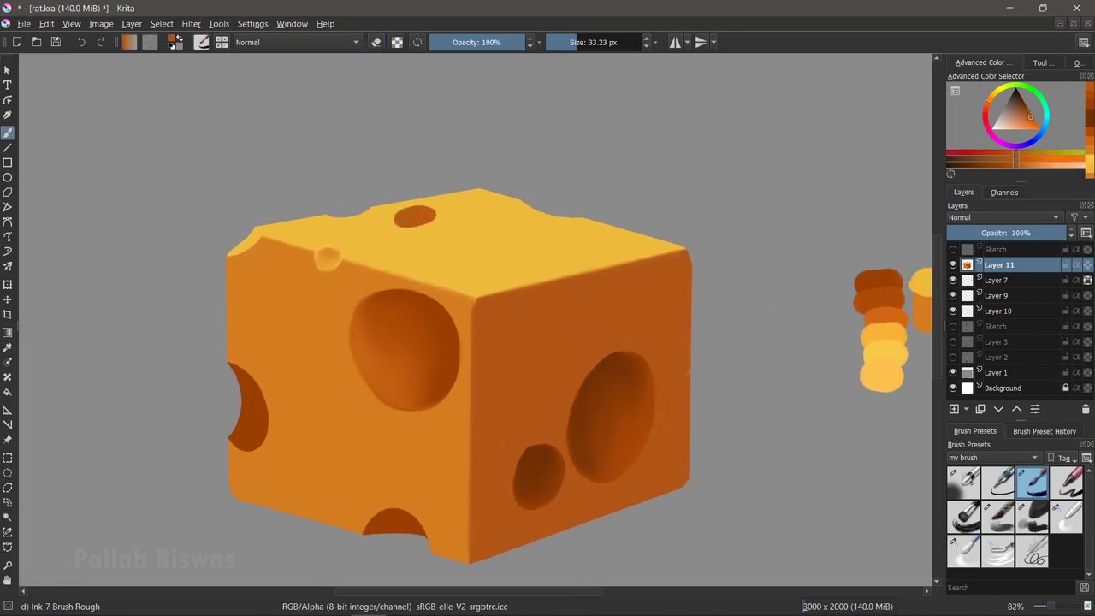
# Trim the top-face hole's edges with light yellow using a smaller brush.
pyautogui.scroll(4, 387, 145)
pyautogui.press('[')
pyautogui.press('[')
pyautogui.press('[')
pyautogui.press('l')
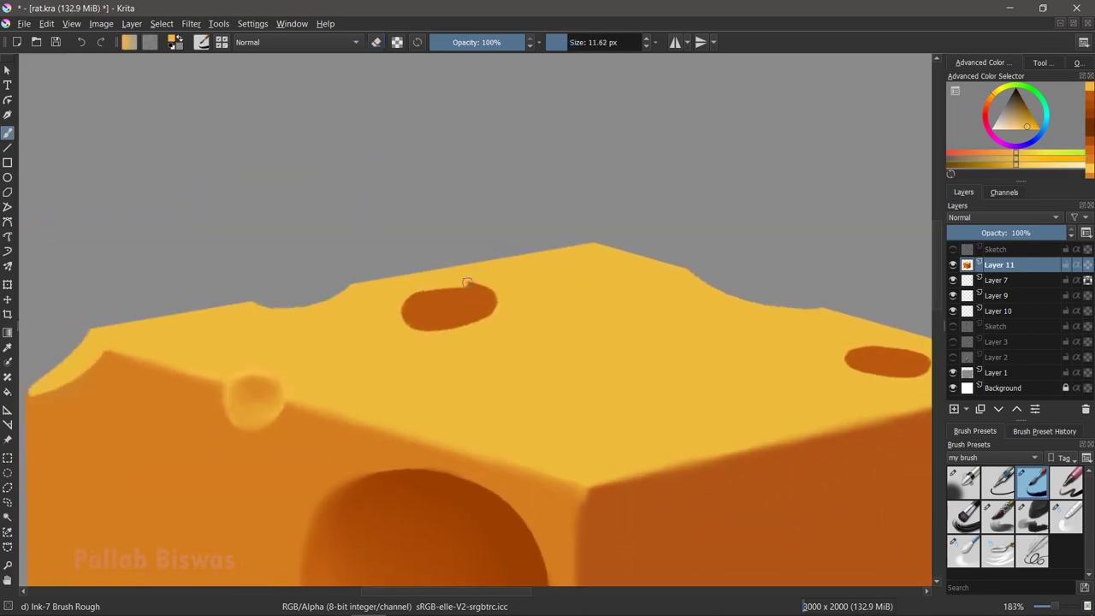
pyautogui.moveTo(680, 367); pyautogui.dragTo(513, 285)
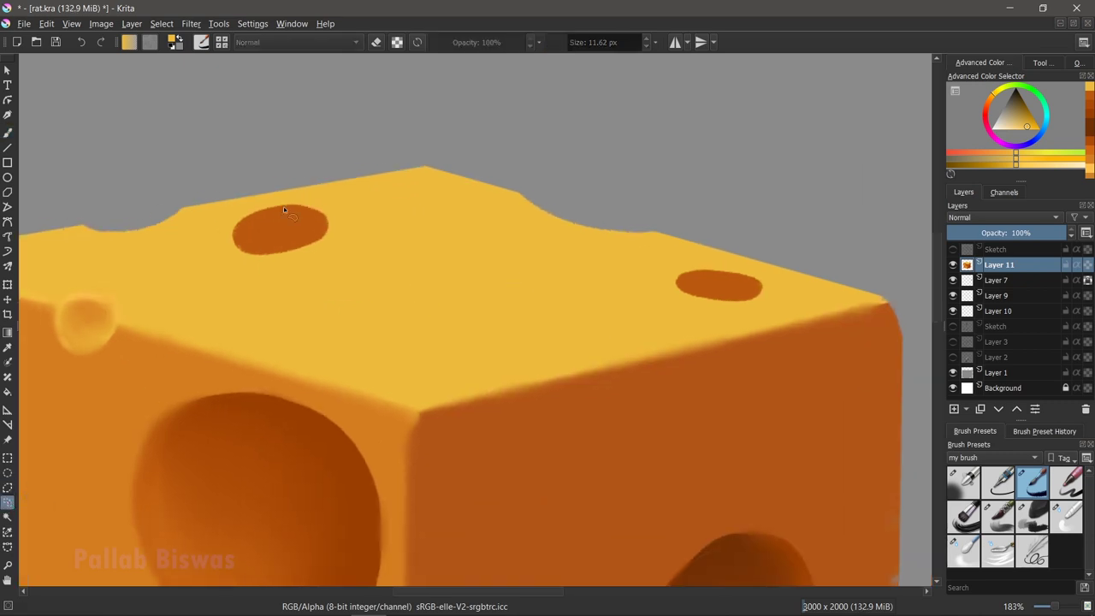
pyautogui.scroll(2, 518, 306)
pyautogui.moveTo(420, 269)
pyautogui.mouseDown()
pyautogui.moveTo(486, 274)
pyautogui.moveTo(556, 257)
pyautogui.mouseUp()
pyautogui.scroll(-2, 474, 254)
pyautogui.scroll(-2, 474, 254)
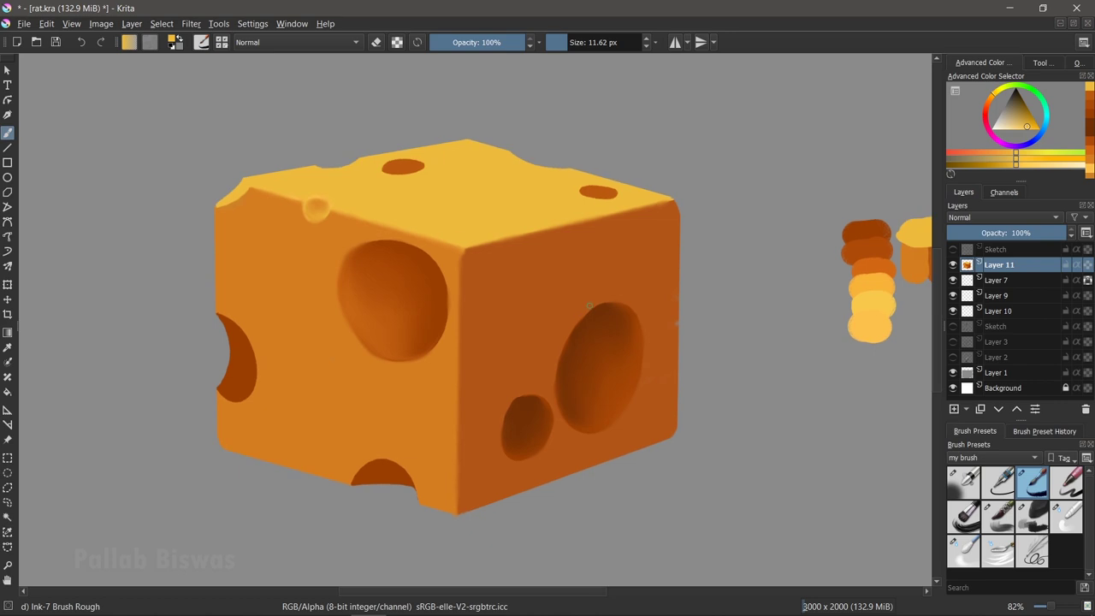
pyautogui.moveTo(513, 241); pyautogui.dragTo(530, 249)
pyautogui.scroll(1, 492, 254)
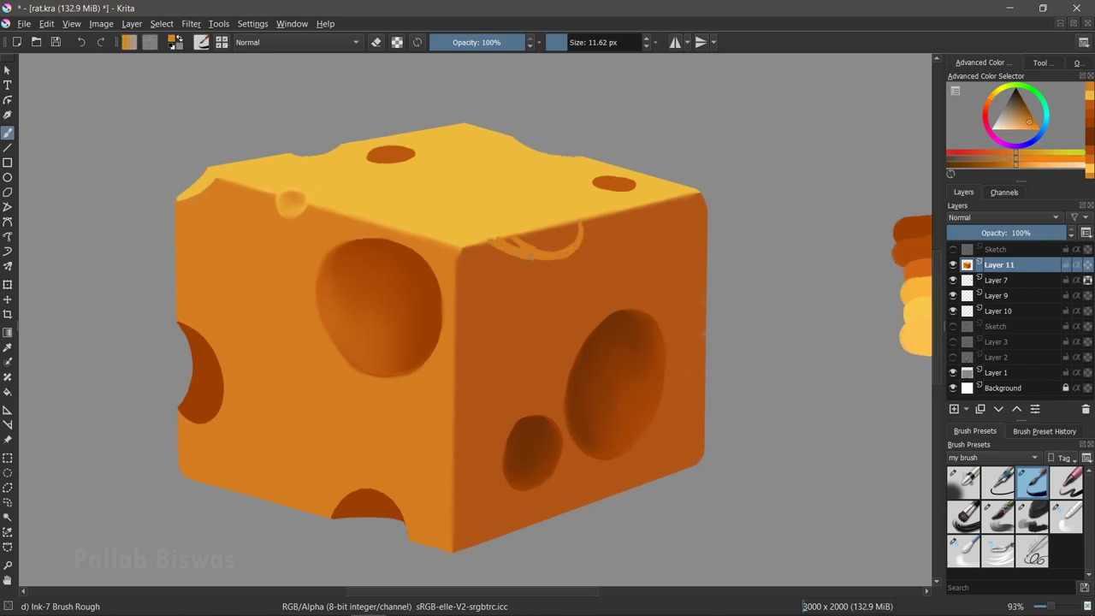
pyautogui.scroll(-1, 530, 255)
# Add a dark orange half-round hole on the top edge and reset the canvas rotation.
pyautogui.moveTo(580, 221); pyautogui.dragTo(493, 215)
pyautogui.moveTo(493, 265)
pyautogui.mouseDown()
pyautogui.moveTo(501, 225)
pyautogui.moveTo(457, 142)
pyautogui.mouseUp()
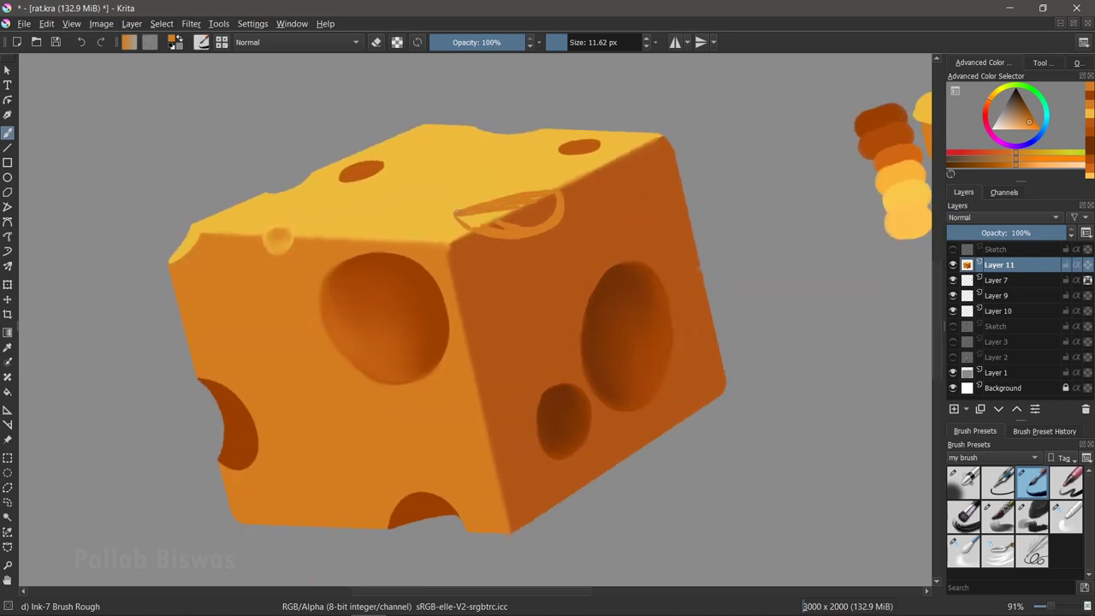
pyautogui.moveTo(470, 220); pyautogui.dragTo(513, 226)
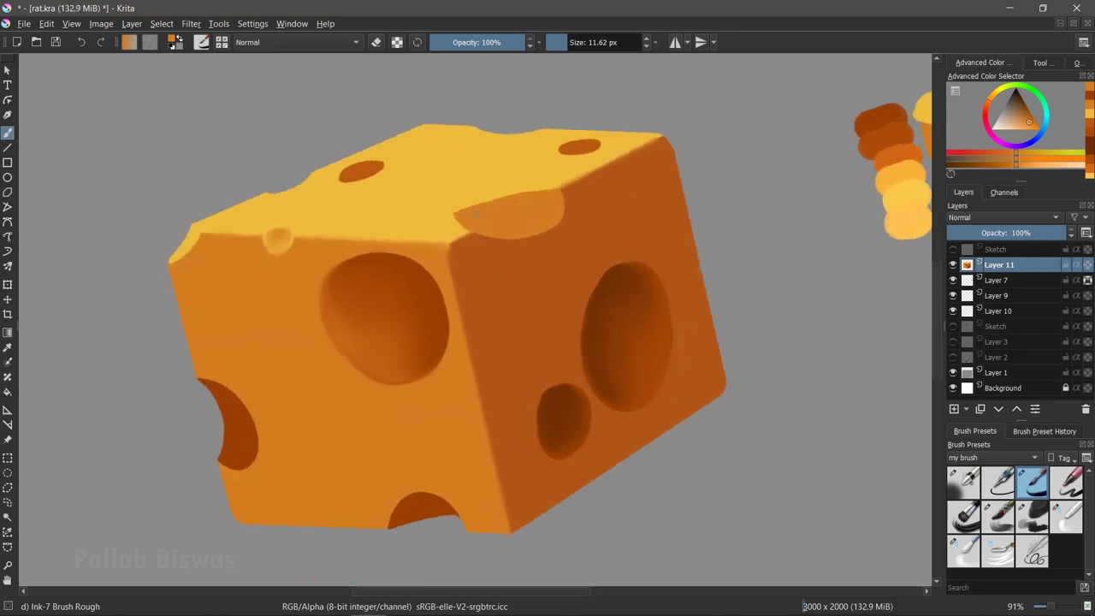
pyautogui.scroll(-3, 628, 288)
pyautogui.moveTo(628, 289); pyautogui.dragTo(636, 269)
pyautogui.click(1078, 62)
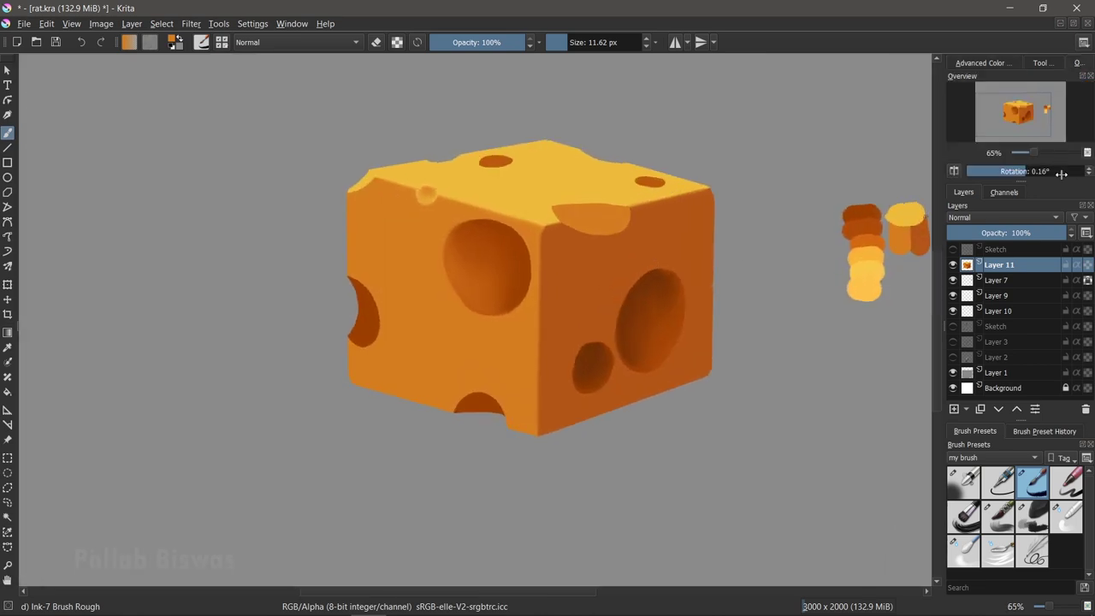
# Straighten rotation to zero and paint darker orange sampled from the cheese onto the top face.
pyautogui.click(1024, 171)
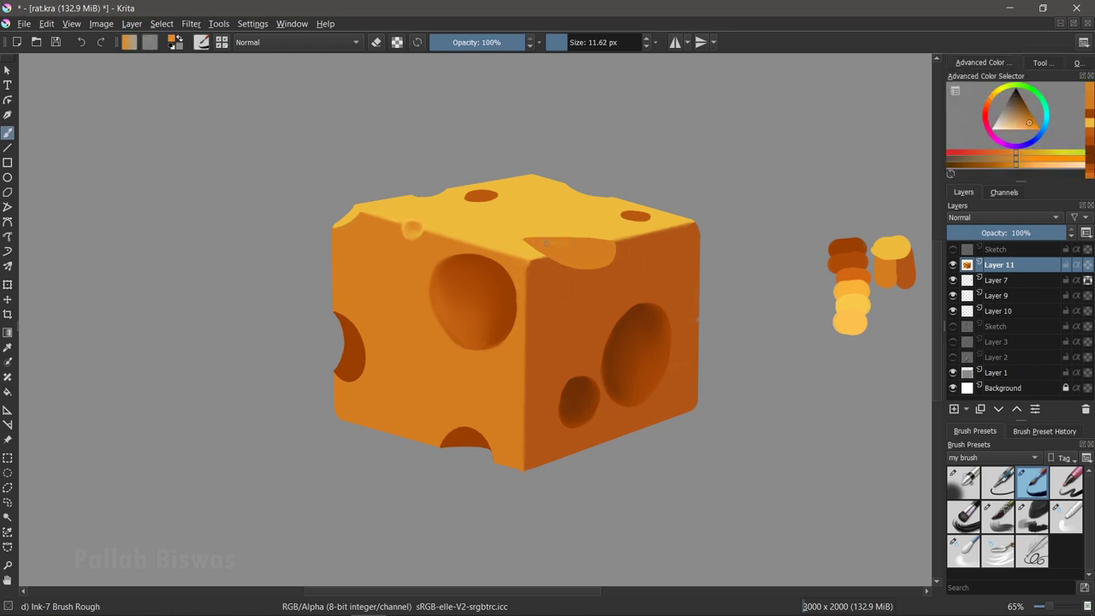
pyautogui.keyDown('ctrl'); pyautogui.click(557, 249); pyautogui.keyUp('ctrl')
pyautogui.moveTo(565, 259)
pyautogui.mouseDown()
pyautogui.moveTo(535, 246)
pyautogui.moveTo(547, 253)
pyautogui.mouseUp()
pyautogui.keyDown('ctrl'); pyautogui.click(547, 254); pyautogui.keyUp('ctrl')
pyautogui.click(963, 551)
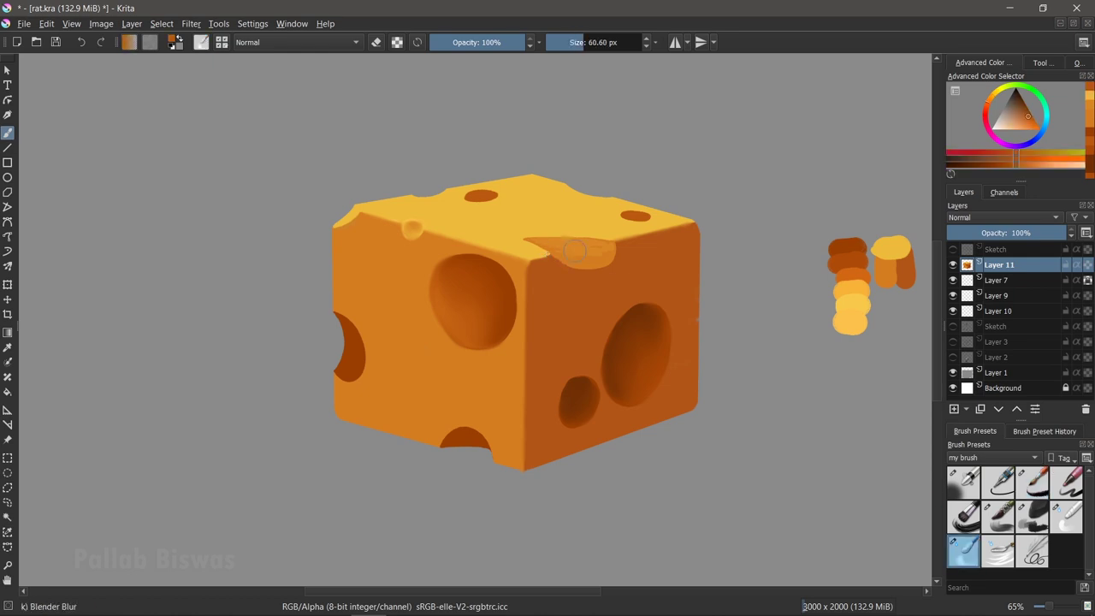
pyautogui.scroll(3, 590, 291)
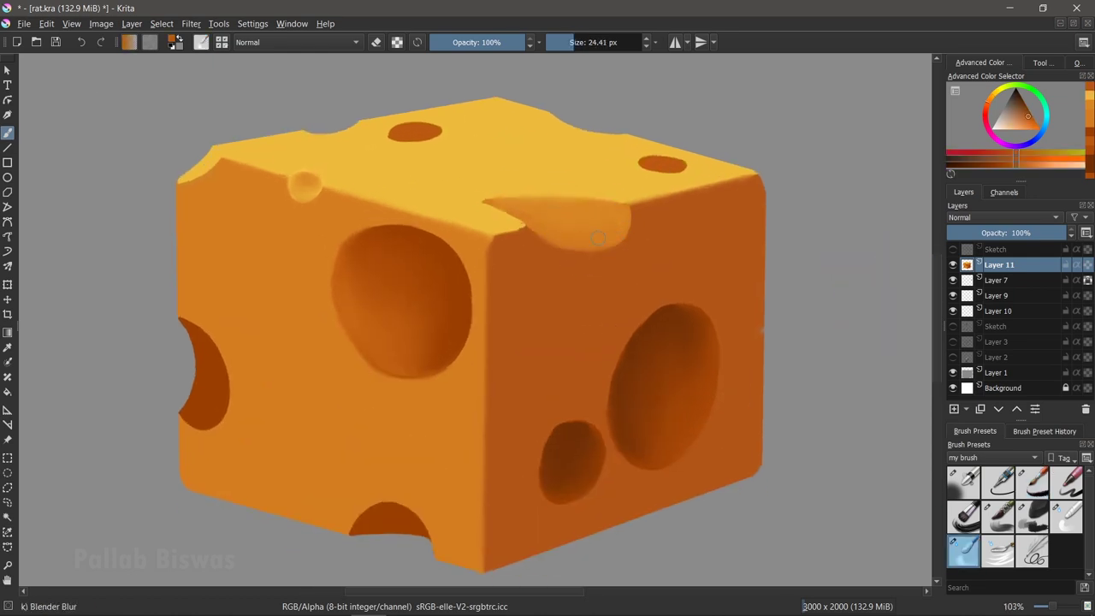
# Glaze light yellow over the top notch with Bristles-4 Glaze and soften it with Blender Blur.
pyautogui.keyDown('ctrl'); pyautogui.click(538, 230); pyautogui.keyUp('ctrl')
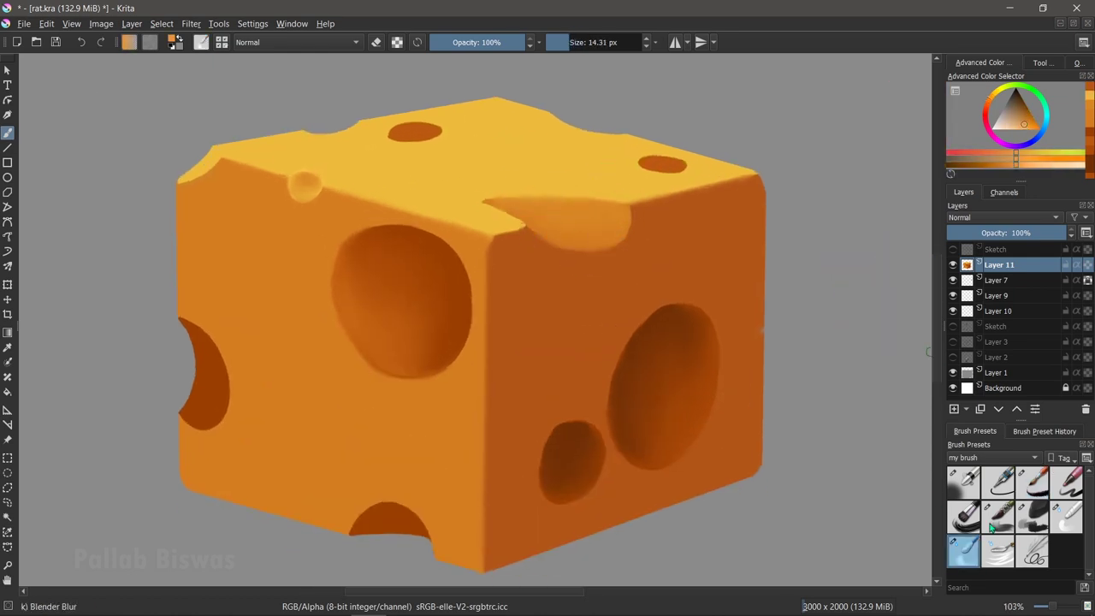
pyautogui.moveTo(521, 206); pyautogui.dragTo(556, 204)
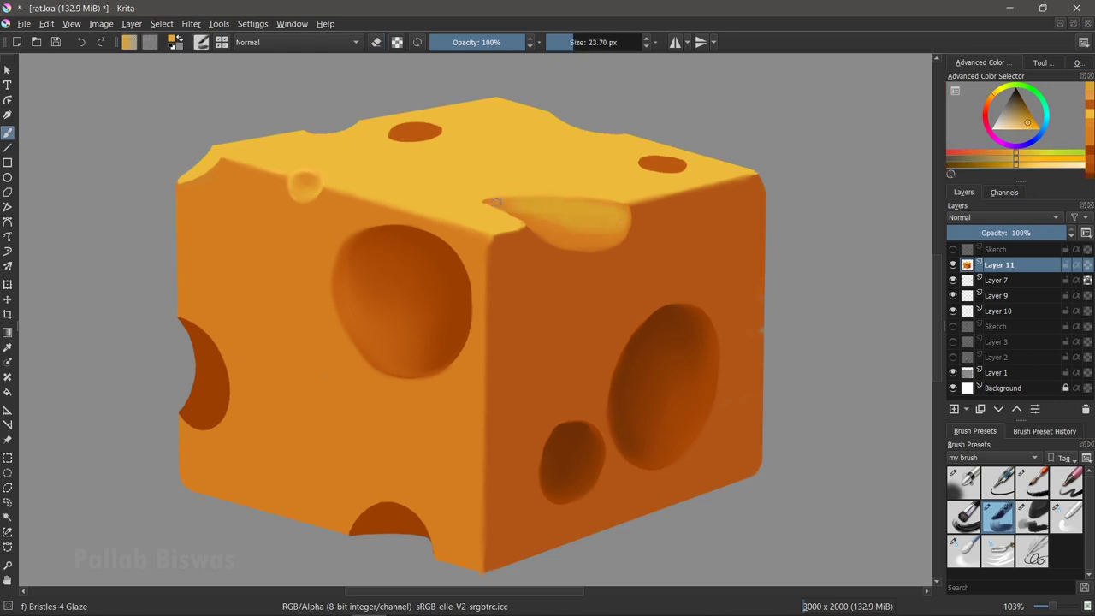
pyautogui.click(963, 554)
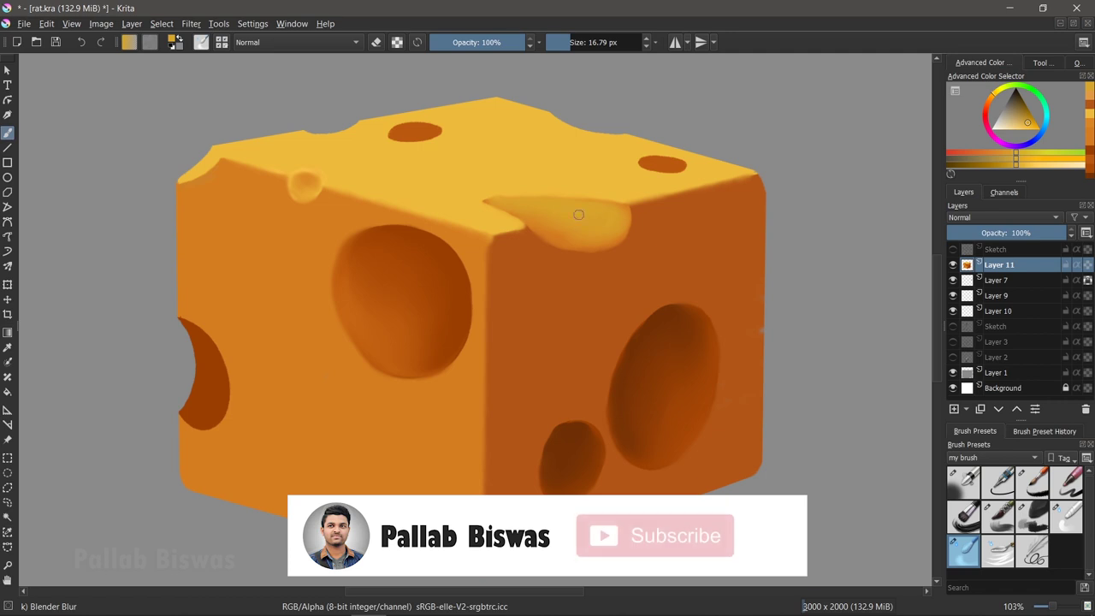
pyautogui.click(997, 517)
pyautogui.click(992, 554)
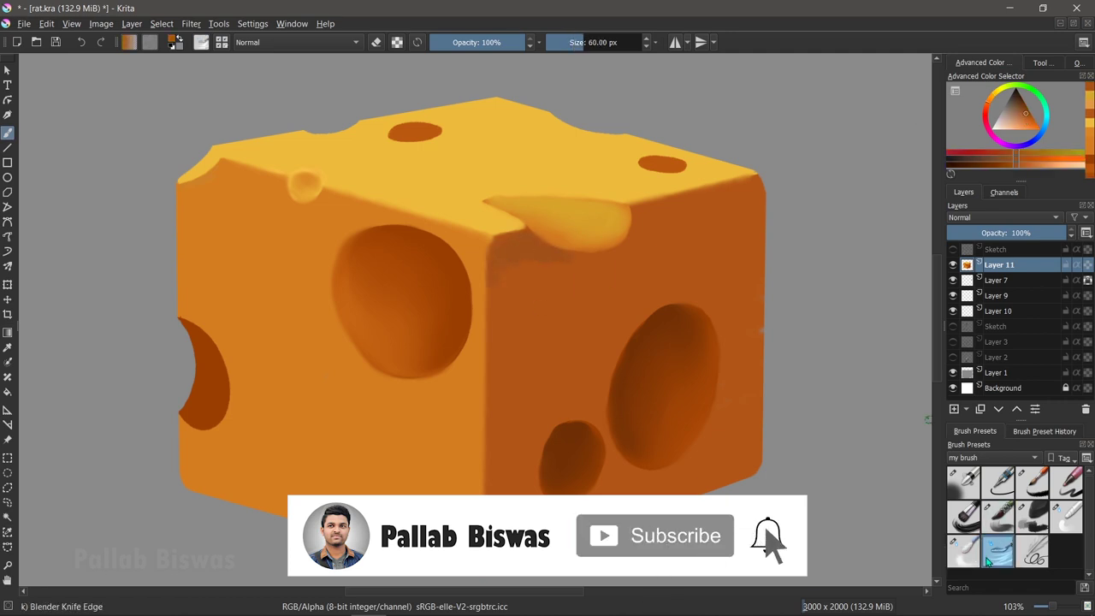
pyautogui.click(964, 552)
pyautogui.scroll(-3, 604, 365)
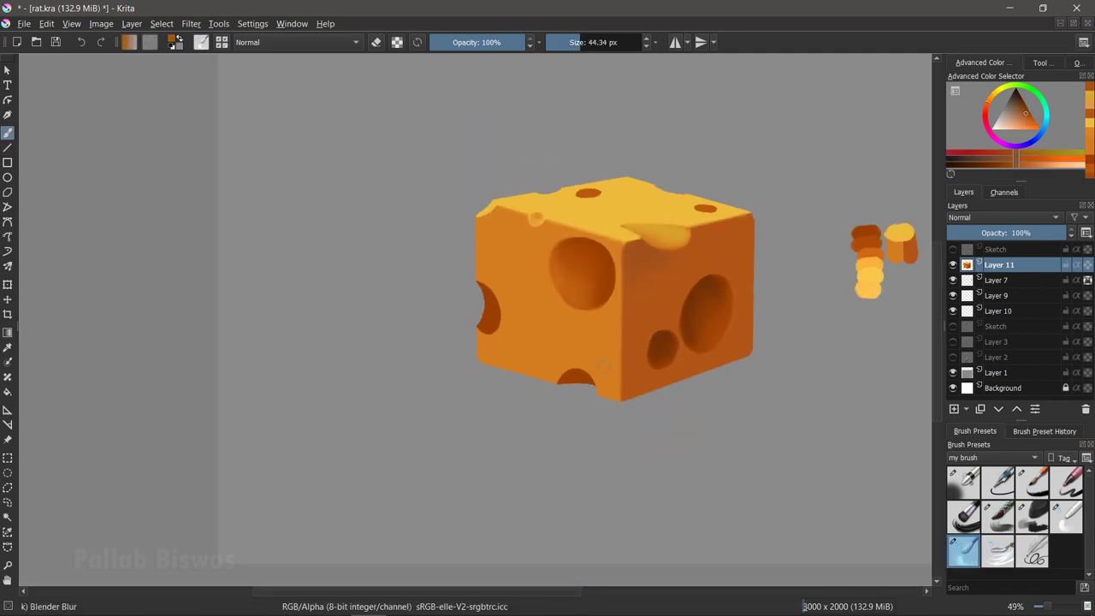
# Lighten the bottom hole with Airbrush Soft and blend the left hole's shading with Blender Blur.
pyautogui.scroll(3, 604, 365)
pyautogui.click(1032, 481)
pyautogui.click(964, 482)
pyautogui.moveTo(534, 368); pyautogui.dragTo(494, 390)
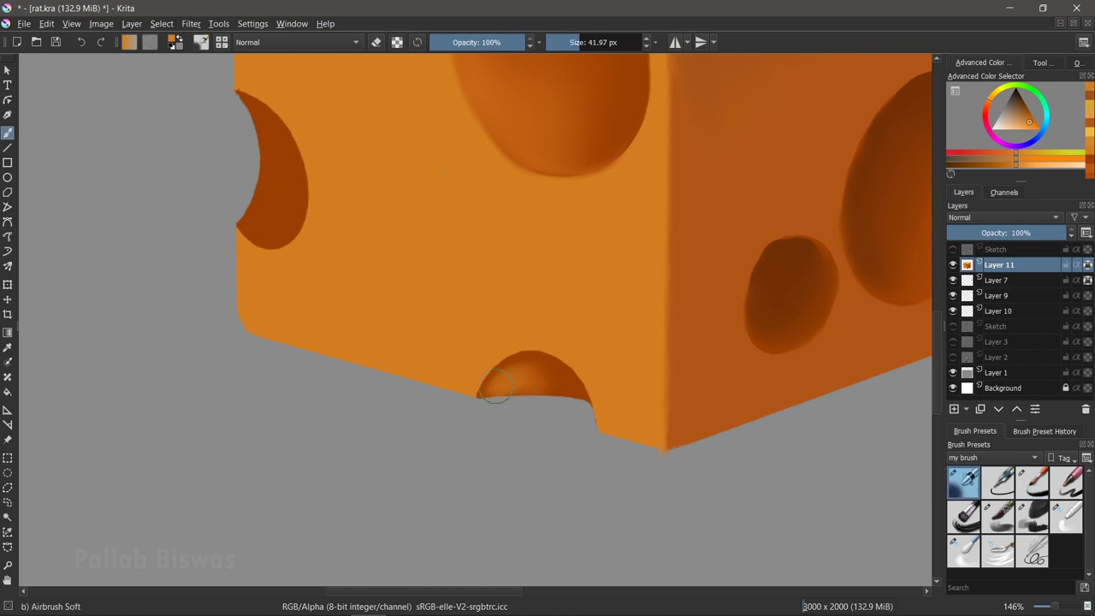
pyautogui.click(964, 552)
pyautogui.moveTo(282, 145)
pyautogui.mouseDown()
pyautogui.moveTo(274, 231)
pyautogui.moveTo(262, 159)
pyautogui.moveTo(299, 214)
pyautogui.mouseUp()
pyautogui.moveTo(252, 137); pyautogui.dragTo(256, 226)
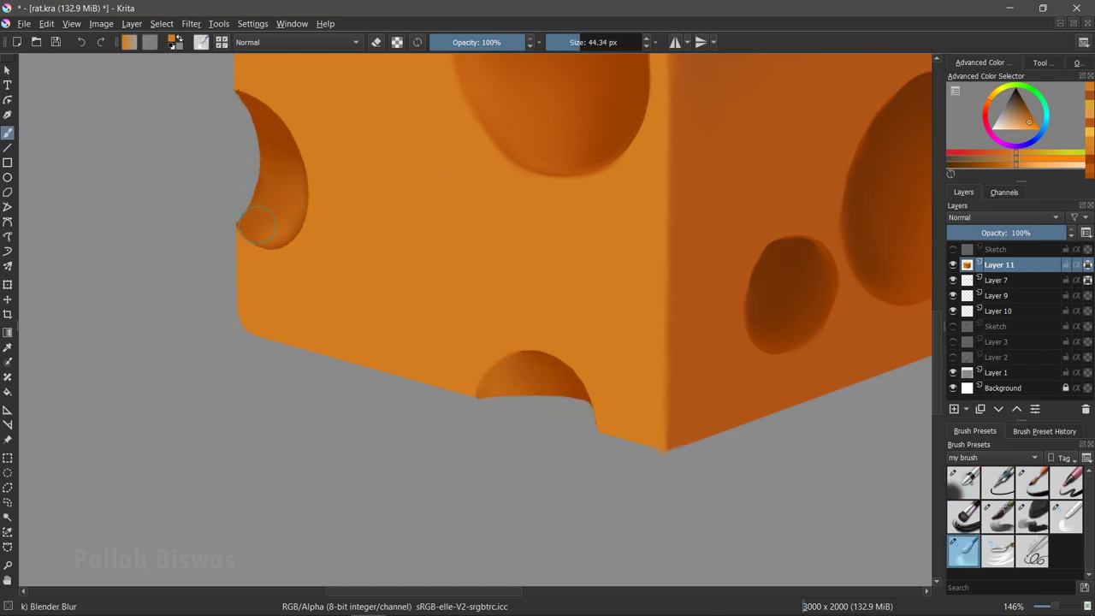
pyautogui.scroll(-3, 285, 202)
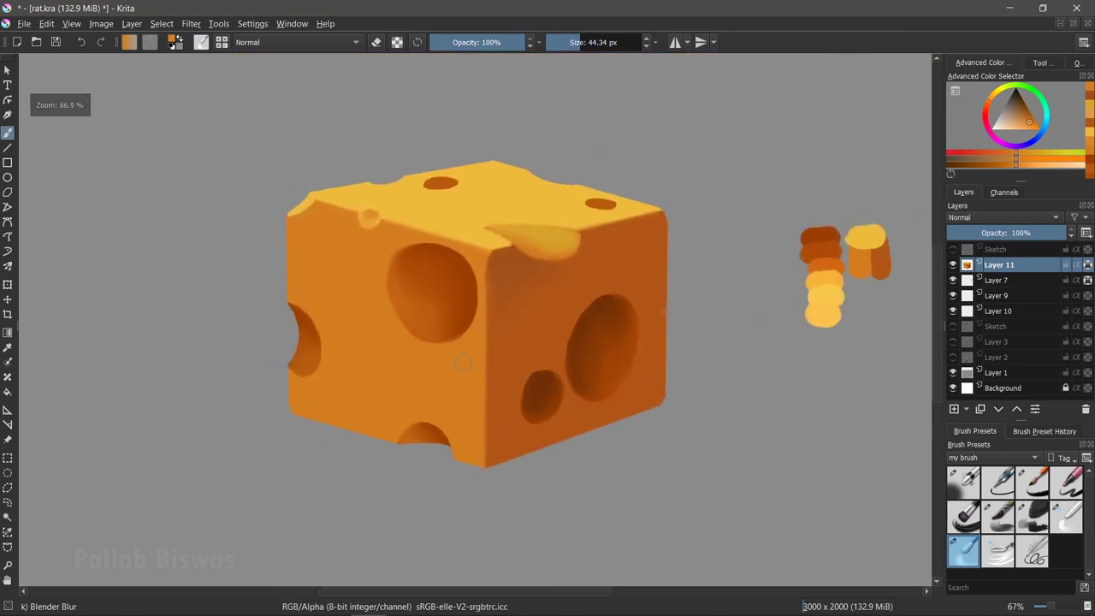
# Sample yellow-orange from the cheese top and brighten the cheese's left edge with soft light.
pyautogui.keyDown('ctrl'); pyautogui.click(403, 293); pyautogui.keyUp('ctrl')
pyautogui.press('/')
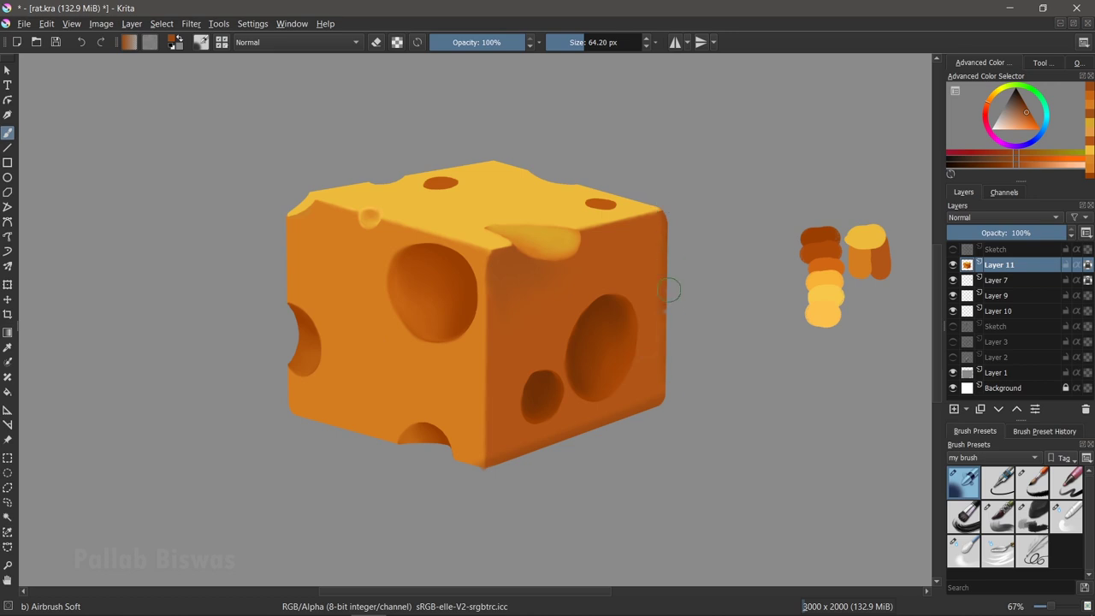
pyautogui.keyDown('ctrl'); pyautogui.click(524, 453); pyautogui.keyUp('ctrl')
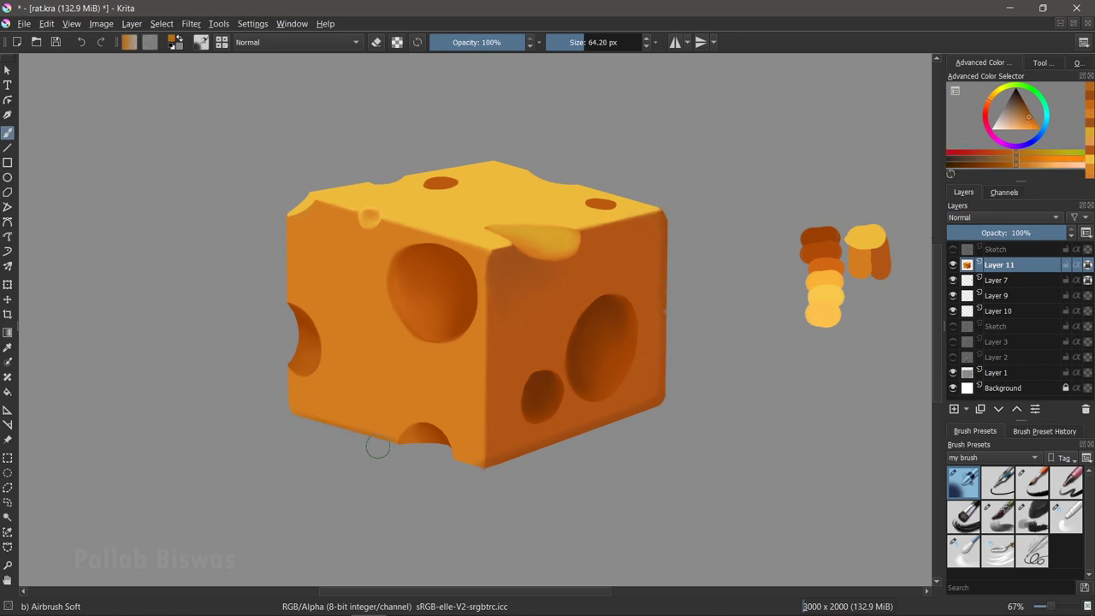
pyautogui.keyDown('ctrl'); pyautogui.click(546, 195); pyautogui.keyUp('ctrl')
pyautogui.moveTo(329, 199); pyautogui.dragTo(279, 383)
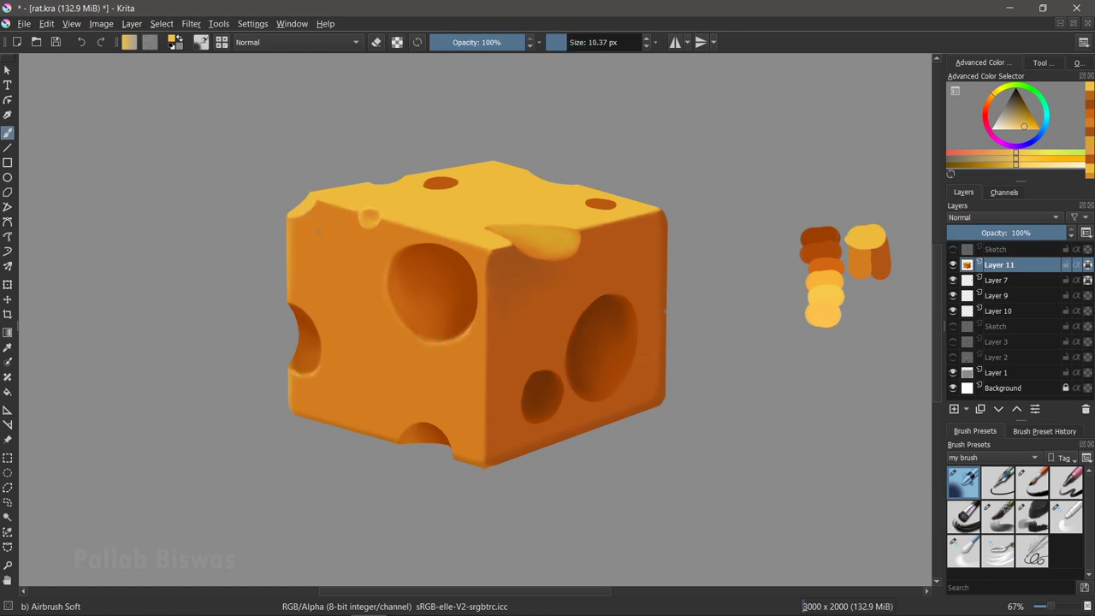
pyautogui.moveTo(514, 501); pyautogui.dragTo(447, 494)
# Adjust the paint to a lighter yellow-orange and resize the brush to about 20 px.
pyautogui.keyDown('ctrl'); pyautogui.click(438, 217); pyautogui.keyUp('ctrl')
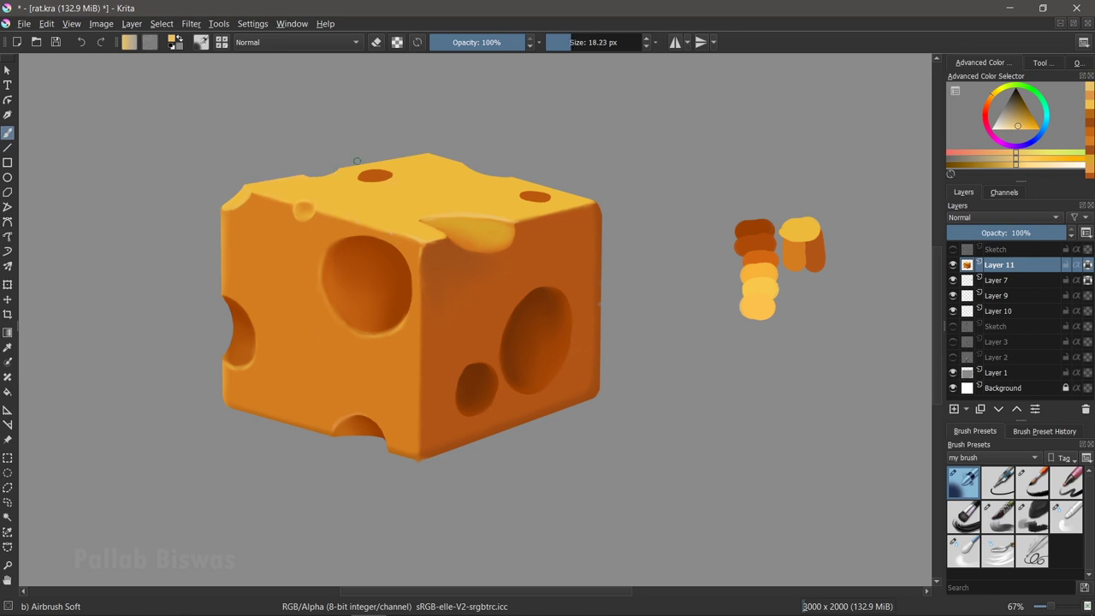
pyautogui.click(1015, 127)
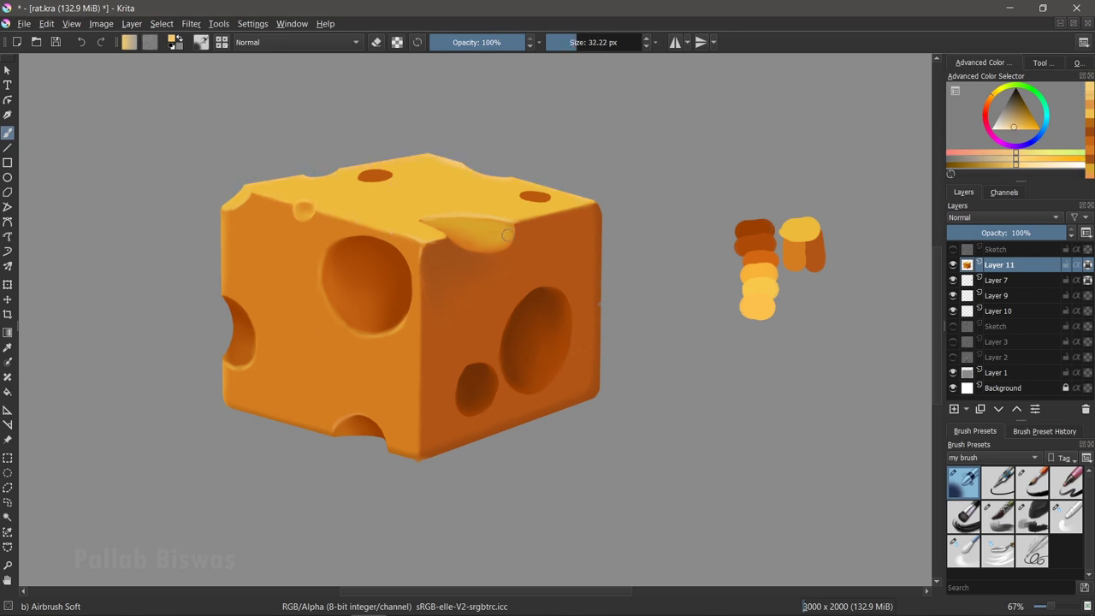
pyautogui.moveTo(1014, 127); pyautogui.dragTo(1028, 125)
pyautogui.press(']')
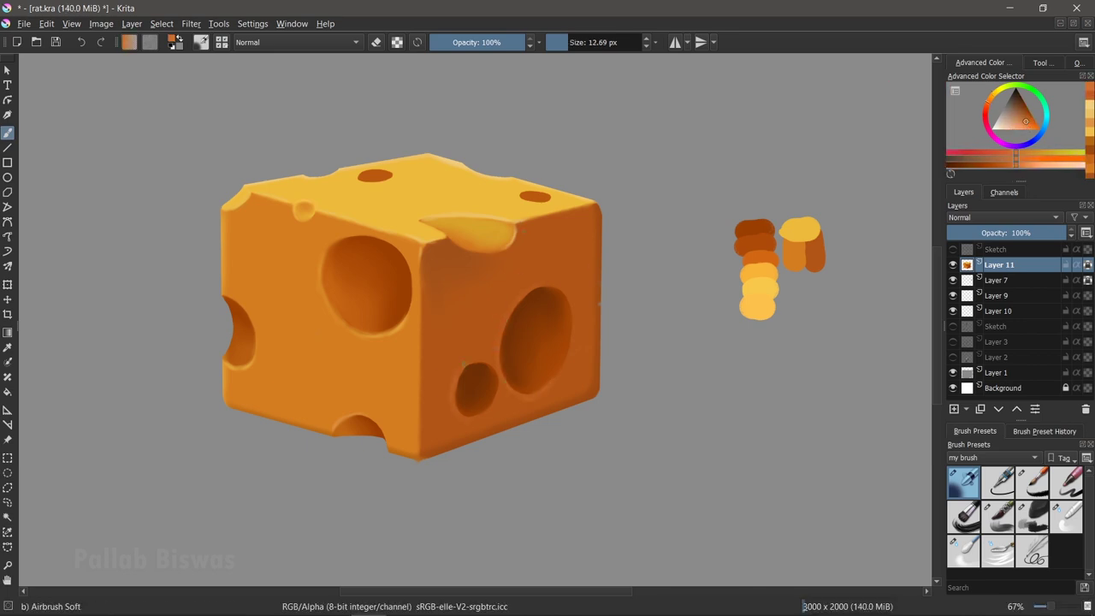
pyautogui.keyDown('ctrl'); pyautogui.click(882, 404); pyautogui.keyUp('ctrl')
pyautogui.press(']')
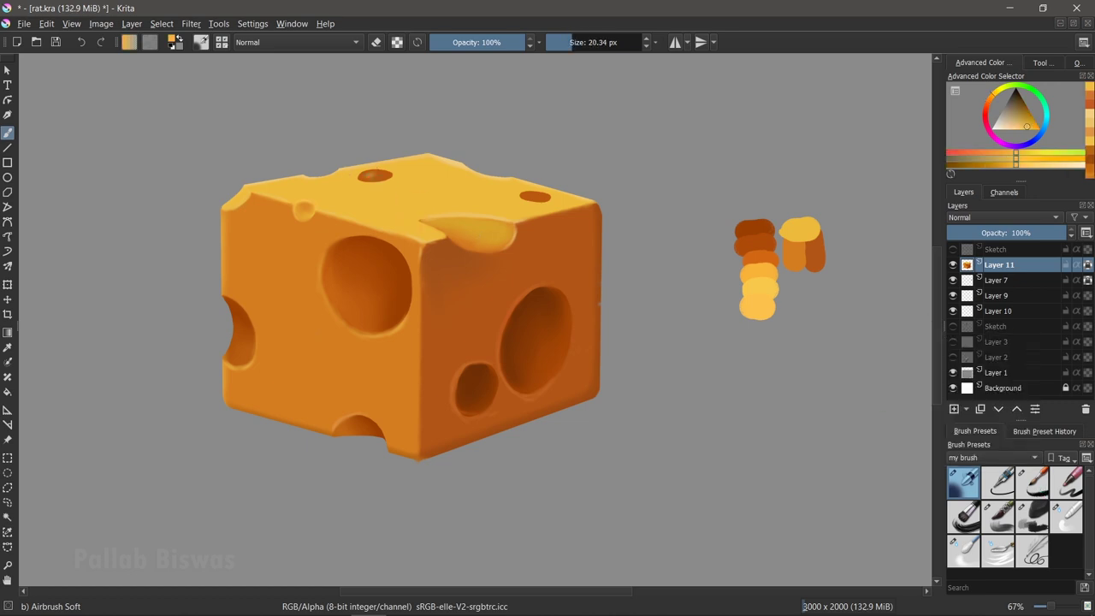
pyautogui.press('[')
pyautogui.press('[')
pyautogui.keyDown('ctrl'); pyautogui.click(396, 276); pyautogui.keyUp('ctrl')
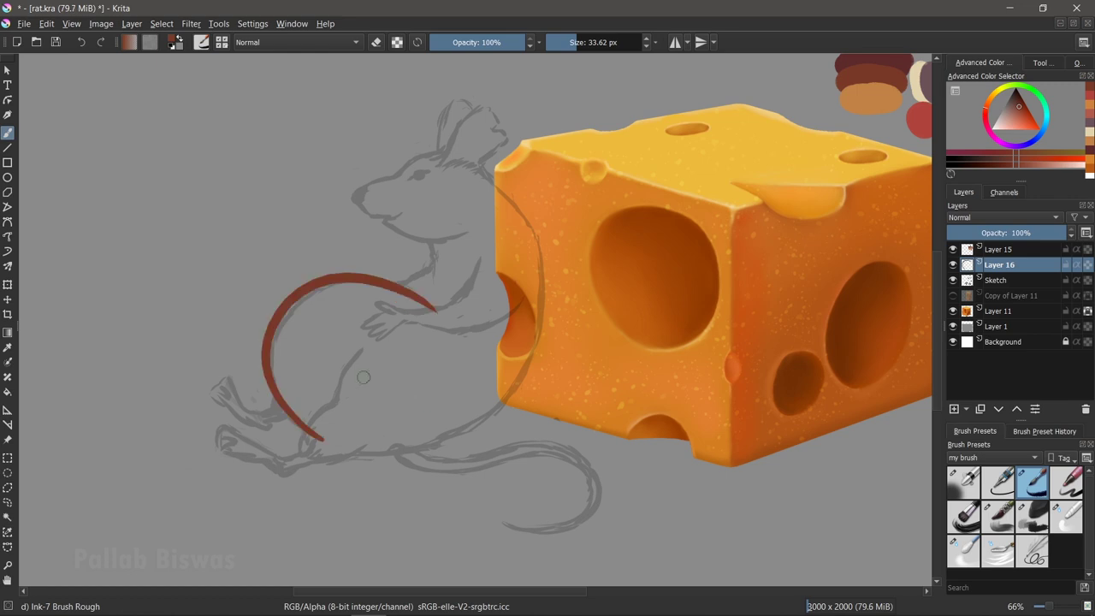
# Outline the rat's arm, head, hind leg and back in red with Ink-7 Brush Rough.
pyautogui.moveTo(425, 231); pyautogui.dragTo(420, 286)
pyautogui.moveTo(387, 224)
pyautogui.mouseDown()
pyautogui.moveTo(486, 244)
pyautogui.moveTo(486, 233)
pyautogui.mouseUp()
pyautogui.hotkey('ctrl', 'z')
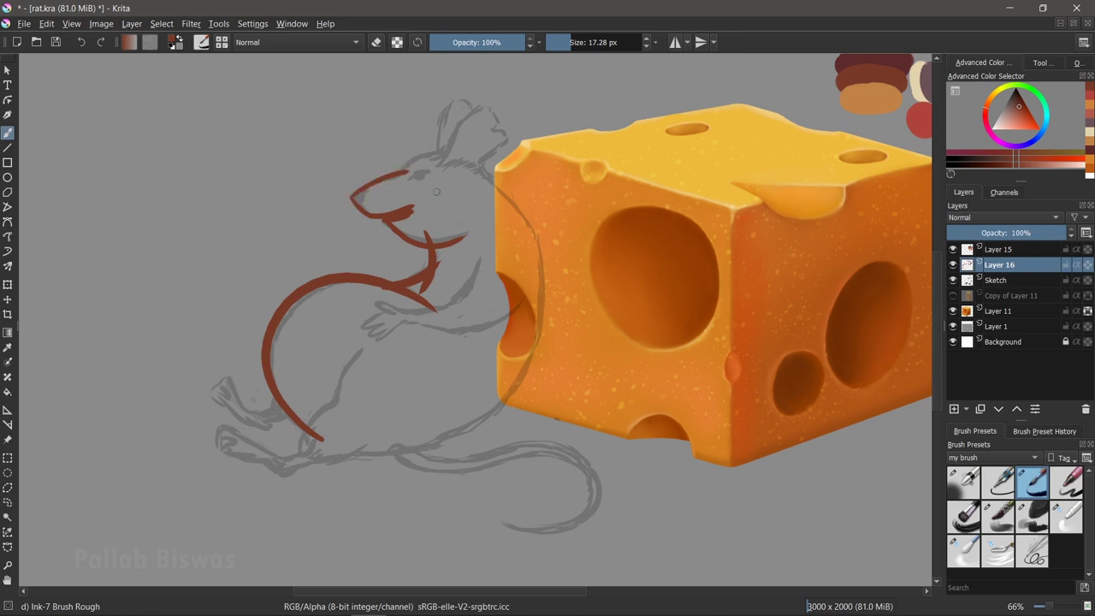
pyautogui.moveTo(428, 152); pyautogui.dragTo(535, 224)
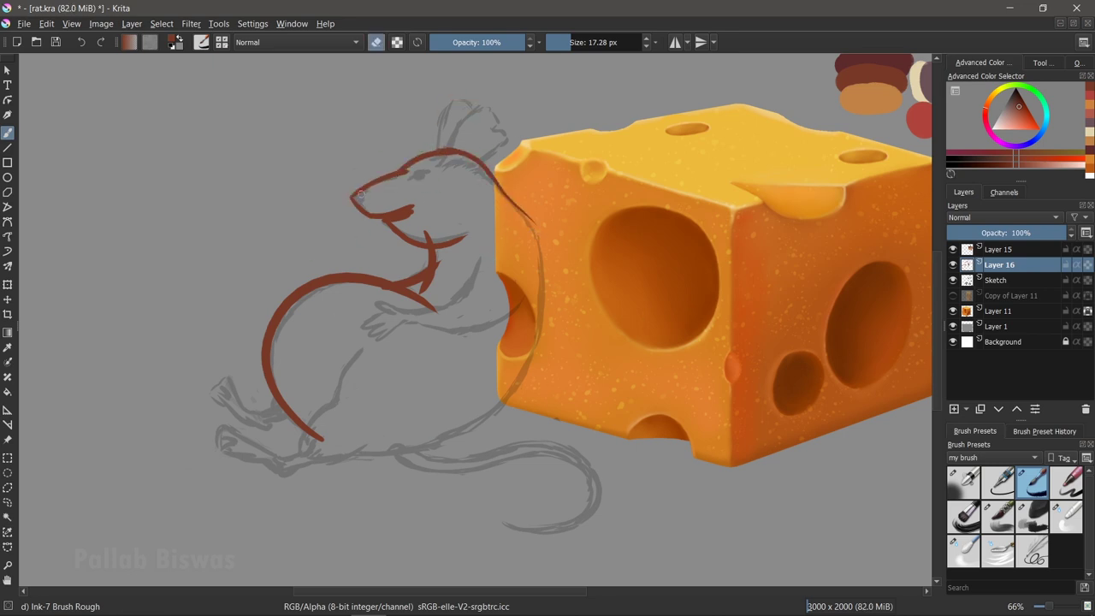
pyautogui.moveTo(333, 400); pyautogui.dragTo(374, 442)
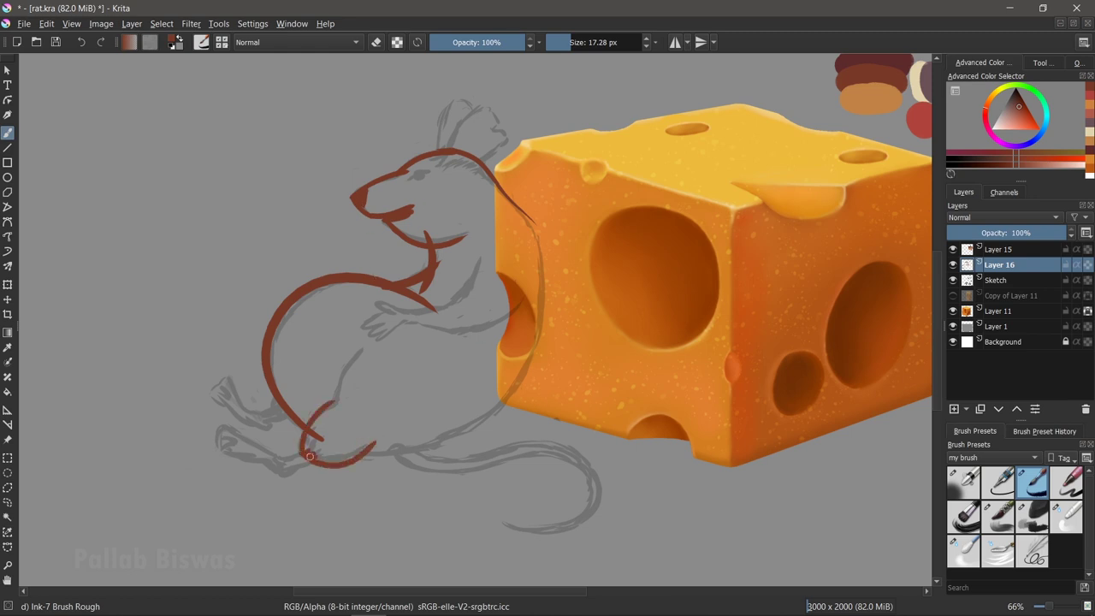
pyautogui.moveTo(328, 460); pyautogui.dragTo(493, 178)
# Fill the rat's body, neck and head in reddish-brown, erasing overlap onto the cheese.
pyautogui.press('e')
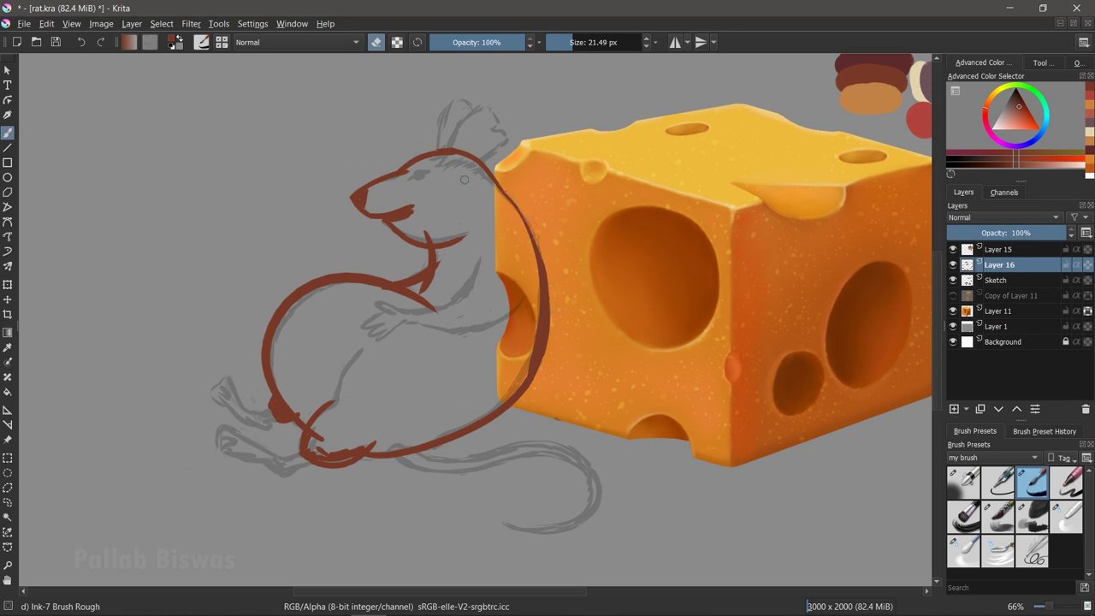
pyautogui.press('e')
pyautogui.moveTo(330, 321)
pyautogui.mouseDown()
pyautogui.moveTo(340, 445)
pyautogui.moveTo(308, 313)
pyautogui.moveTo(452, 237)
pyautogui.moveTo(402, 428)
pyautogui.moveTo(524, 301)
pyautogui.moveTo(466, 184)
pyautogui.moveTo(428, 222)
pyautogui.mouseUp()
pyautogui.moveTo(377, 196)
pyautogui.mouseDown()
pyautogui.moveTo(436, 188)
pyautogui.moveTo(495, 215)
pyautogui.moveTo(440, 212)
pyautogui.mouseUp()
pyautogui.moveTo(496, 160); pyautogui.dragTo(535, 270)
pyautogui.press('e')
pyautogui.moveTo(516, 394)
pyautogui.mouseDown()
pyautogui.moveTo(490, 196)
pyautogui.moveTo(539, 269)
pyautogui.mouseUp()
# Paint the ears, then the red paws on new Layer 17 placed below Layer 16.
pyautogui.press('[')
pyautogui.moveTo(440, 150)
pyautogui.mouseDown()
pyautogui.moveTo(444, 86)
pyautogui.moveTo(455, 143)
pyautogui.moveTo(504, 104)
pyautogui.moveTo(484, 158)
pyautogui.moveTo(466, 101)
pyautogui.moveTo(466, 141)
pyautogui.moveTo(491, 141)
pyautogui.mouseUp()
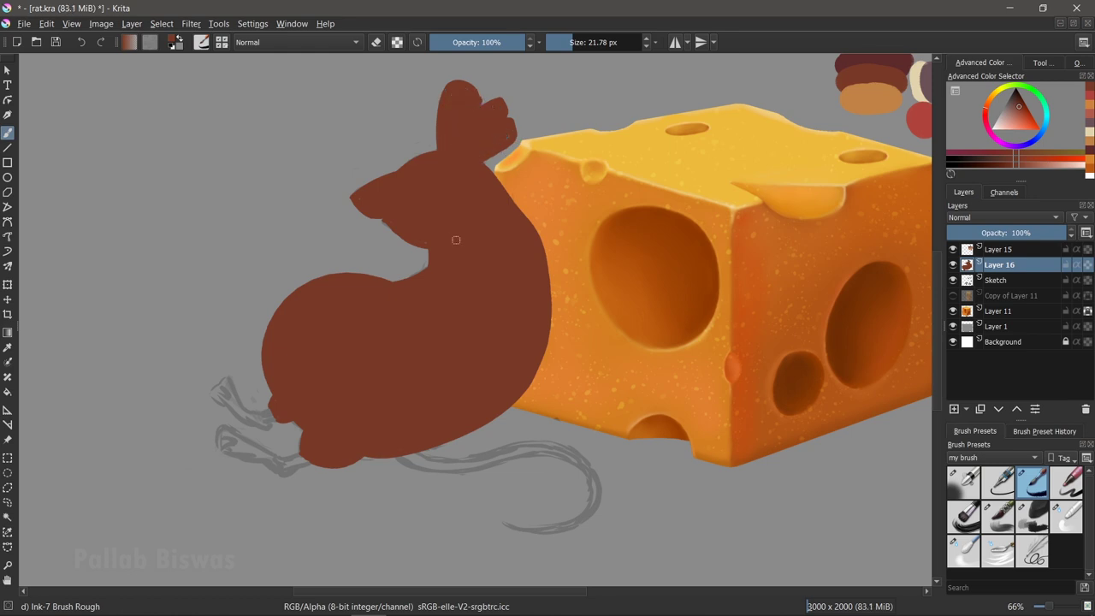
pyautogui.moveTo(504, 386); pyautogui.dragTo(615, 270)
pyautogui.moveTo(325, 334); pyautogui.dragTo(406, 361)
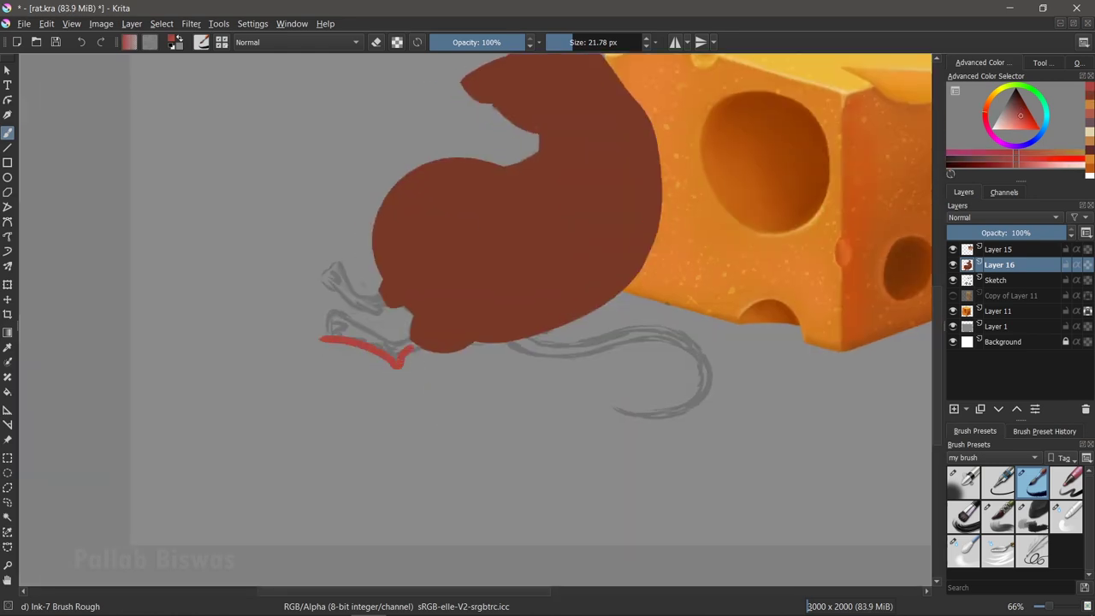
pyautogui.hotkey('ctrl', 'z')
pyautogui.click(954, 408)
pyautogui.moveTo(314, 282); pyautogui.dragTo(384, 305)
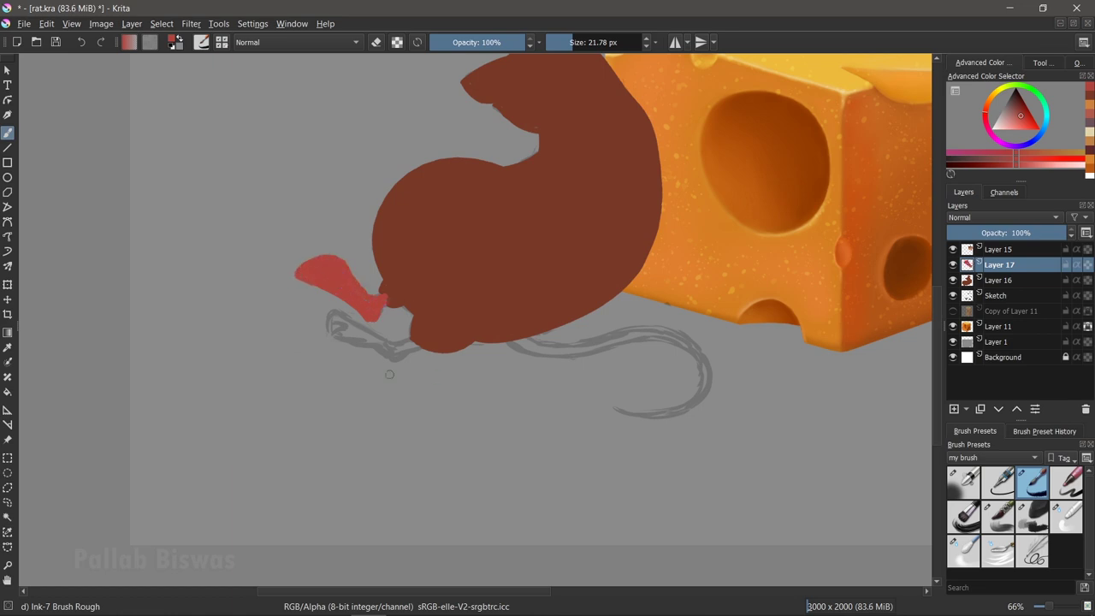
pyautogui.moveTo(394, 364)
pyautogui.mouseDown()
pyautogui.moveTo(295, 342)
pyautogui.moveTo(395, 340)
pyautogui.mouseUp()
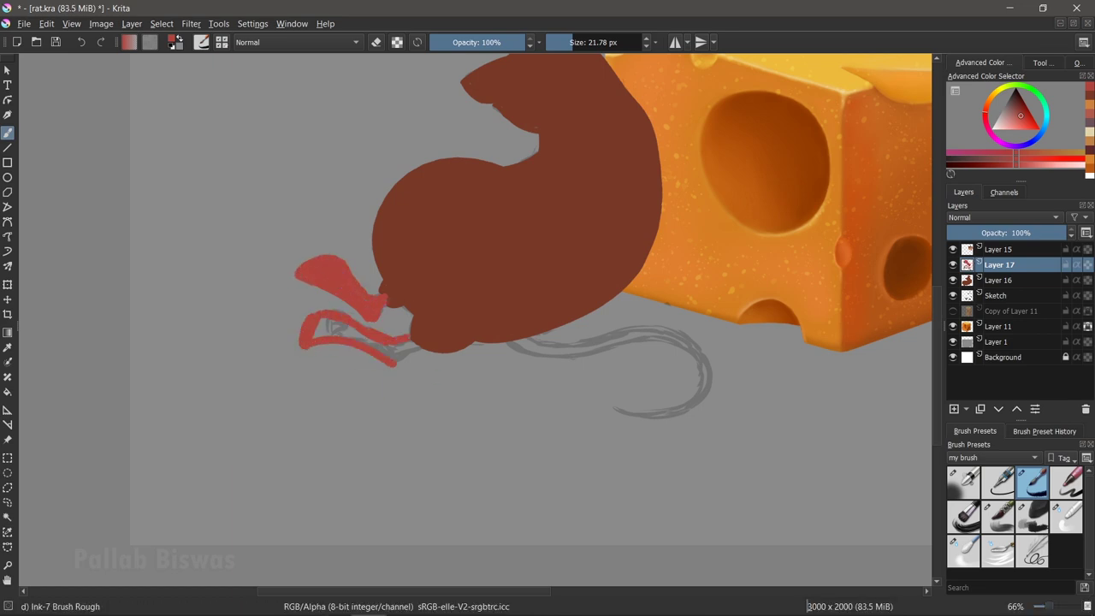
pyautogui.moveTo(310, 350)
pyautogui.mouseDown()
pyautogui.moveTo(409, 360)
pyautogui.moveTo(393, 345)
pyautogui.mouseUp()
pyautogui.click(998, 408)
# Paint the long curving red tail along the sketch, thickening and tidying its edges.
pyautogui.scroll(-5, 504, 402)
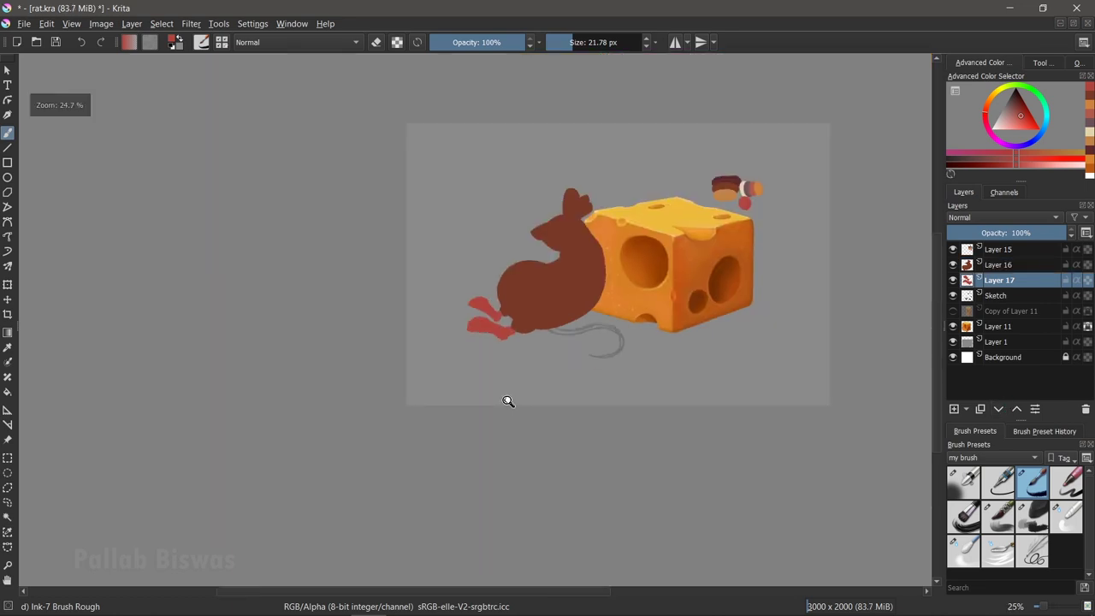
pyautogui.scroll(5, 604, 314)
pyautogui.moveTo(358, 401)
pyautogui.mouseDown()
pyautogui.moveTo(573, 418)
pyautogui.moveTo(383, 454)
pyautogui.moveTo(619, 427)
pyautogui.mouseUp()
pyautogui.hotkey('ctrl', 'z')
pyautogui.hotkey('ctrl', 'z')
pyautogui.moveTo(382, 458)
pyautogui.mouseDown()
pyautogui.moveTo(513, 522)
pyautogui.moveTo(575, 500)
pyautogui.mouseUp()
pyautogui.press('e')
pyautogui.moveTo(378, 397); pyautogui.dragTo(503, 406)
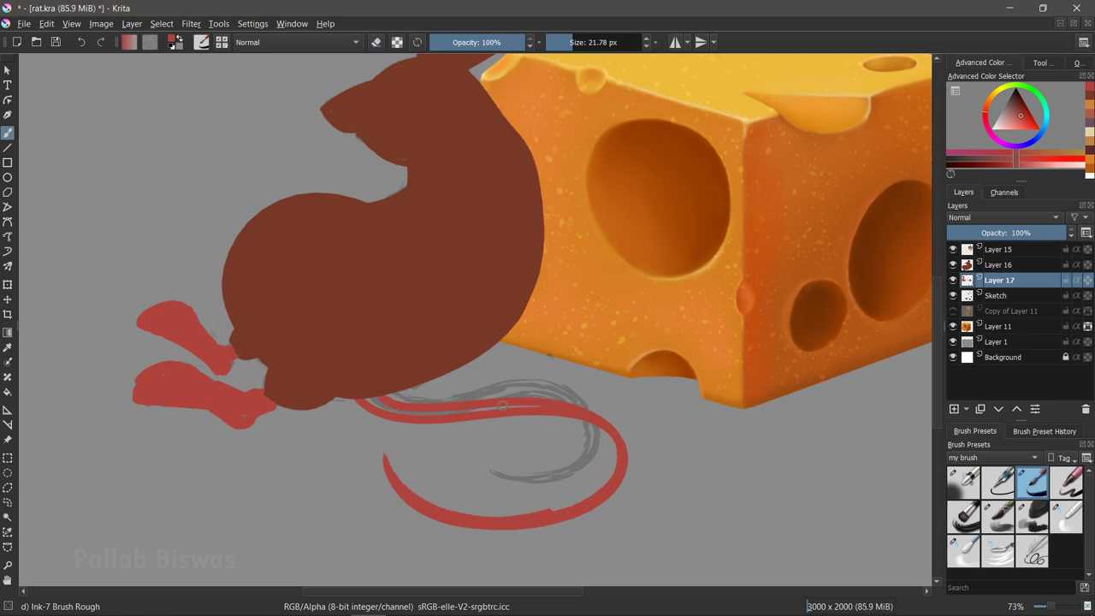
pyautogui.moveTo(568, 412); pyautogui.dragTo(597, 471)
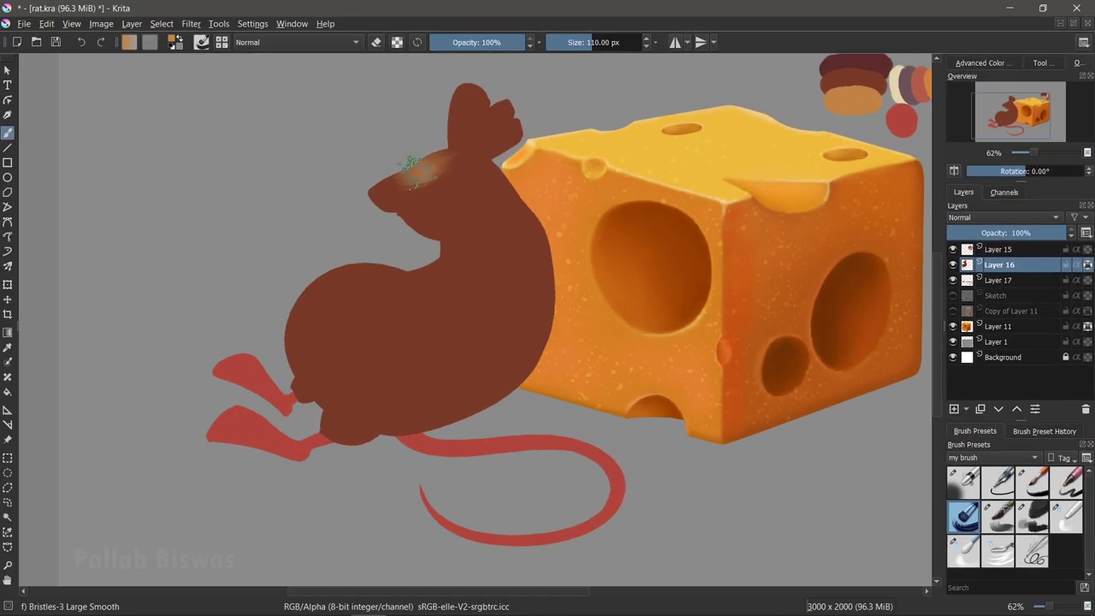
# Paint light-brown fur over the head, back and haunch, with purple-grey shadow on the rear haunch.
pyautogui.moveTo(412, 169)
pyautogui.mouseDown()
pyautogui.moveTo(464, 156)
pyautogui.moveTo(359, 362)
pyautogui.moveTo(408, 343)
pyautogui.moveTo(443, 224)
pyautogui.moveTo(466, 209)
pyautogui.moveTo(447, 243)
pyautogui.moveTo(489, 378)
pyautogui.moveTo(363, 447)
pyautogui.moveTo(479, 119)
pyautogui.moveTo(514, 208)
pyautogui.moveTo(403, 378)
pyautogui.moveTo(377, 342)
pyautogui.moveTo(359, 368)
pyautogui.moveTo(402, 308)
pyautogui.mouseUp()
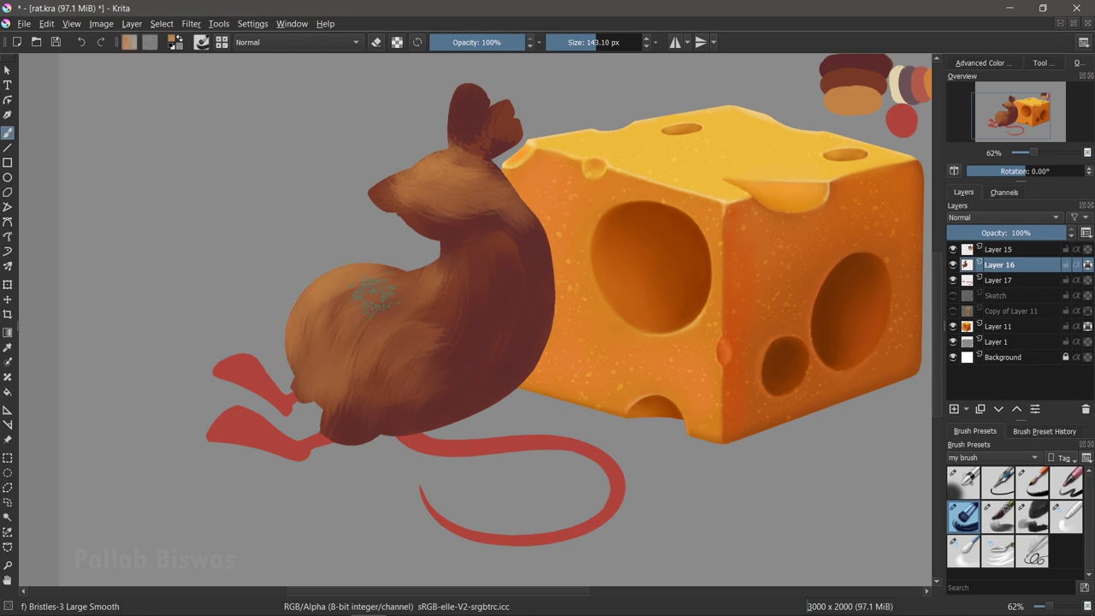
pyautogui.keyDown('ctrl'); pyautogui.click(897, 75); pyautogui.keyUp('ctrl')
pyautogui.moveTo(896, 75); pyautogui.dragTo(828, 110)
pyautogui.moveTo(282, 453)
pyautogui.mouseDown()
pyautogui.moveTo(313, 436)
pyautogui.moveTo(317, 385)
pyautogui.moveTo(342, 369)
pyautogui.moveTo(288, 428)
pyautogui.mouseUp()
# With a smaller brush, paint tan fur over the haunch shadow.
pyautogui.keyDown('ctrl'); pyautogui.click(325, 376); pyautogui.keyUp('ctrl')
pyautogui.press('[')
pyautogui.press('[')
pyautogui.press('[')
pyautogui.moveTo(342, 362); pyautogui.dragTo(248, 393)
pyautogui.scroll(2, 581, 408)
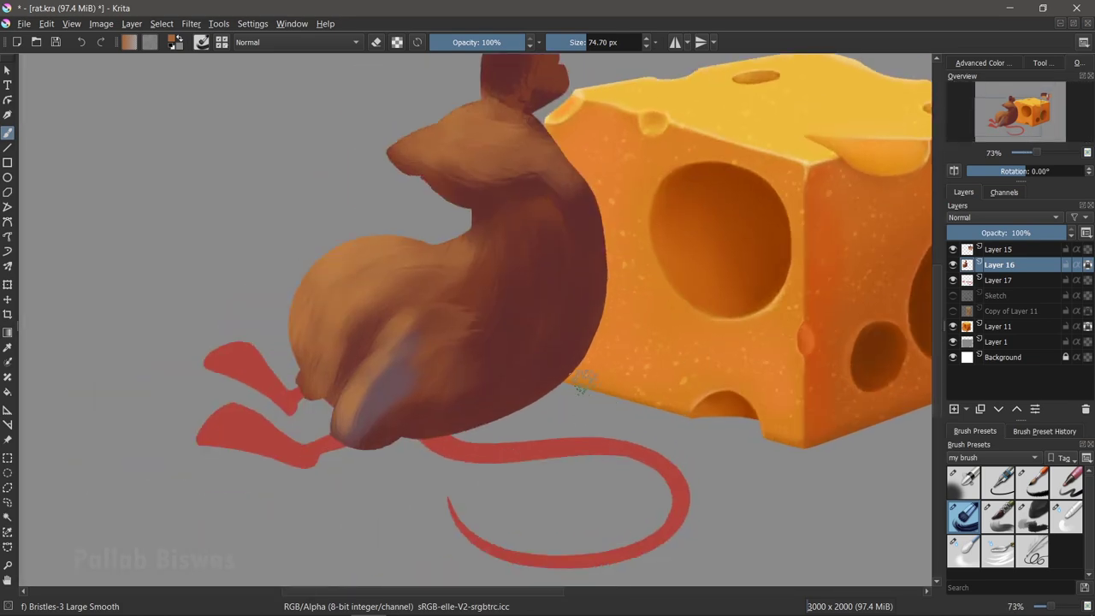
pyautogui.scroll(-3, 630, 300)
# Add tan highlights on the ears, then lighter tan fur across the haunch and back.
pyautogui.click(981, 62)
pyautogui.scroll(1, 411, 332)
pyautogui.moveTo(333, 214); pyautogui.dragTo(411, 128)
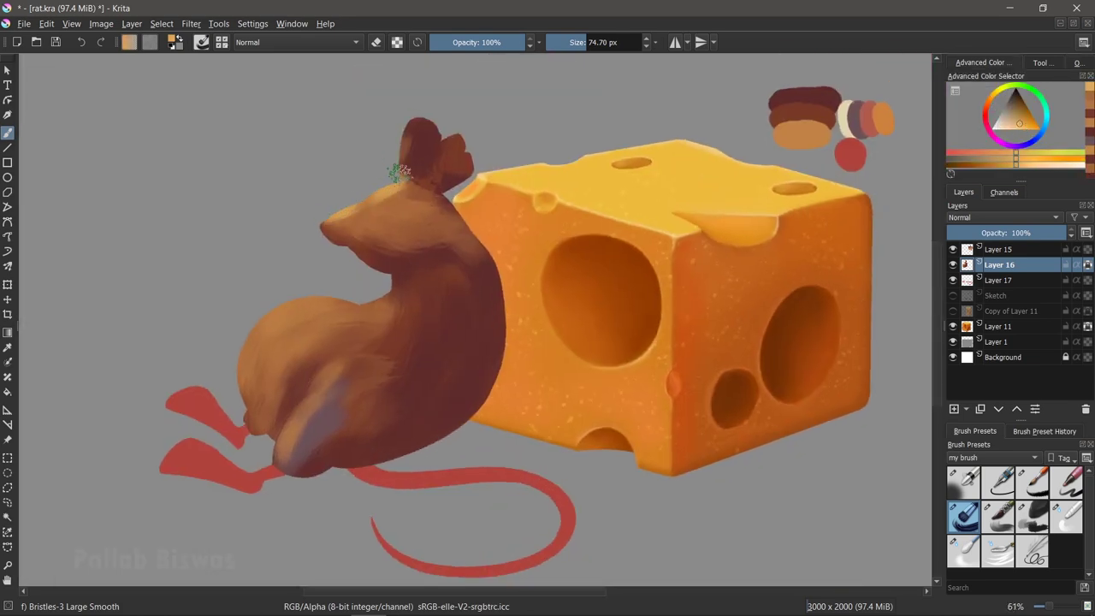
pyautogui.moveTo(419, 175); pyautogui.dragTo(453, 137)
pyautogui.moveTo(256, 325)
pyautogui.mouseDown()
pyautogui.moveTo(317, 389)
pyautogui.moveTo(330, 427)
pyautogui.moveTo(317, 453)
pyautogui.mouseUp()
pyautogui.keyDown('ctrl'); pyautogui.click(331, 403); pyautogui.keyUp('ctrl')
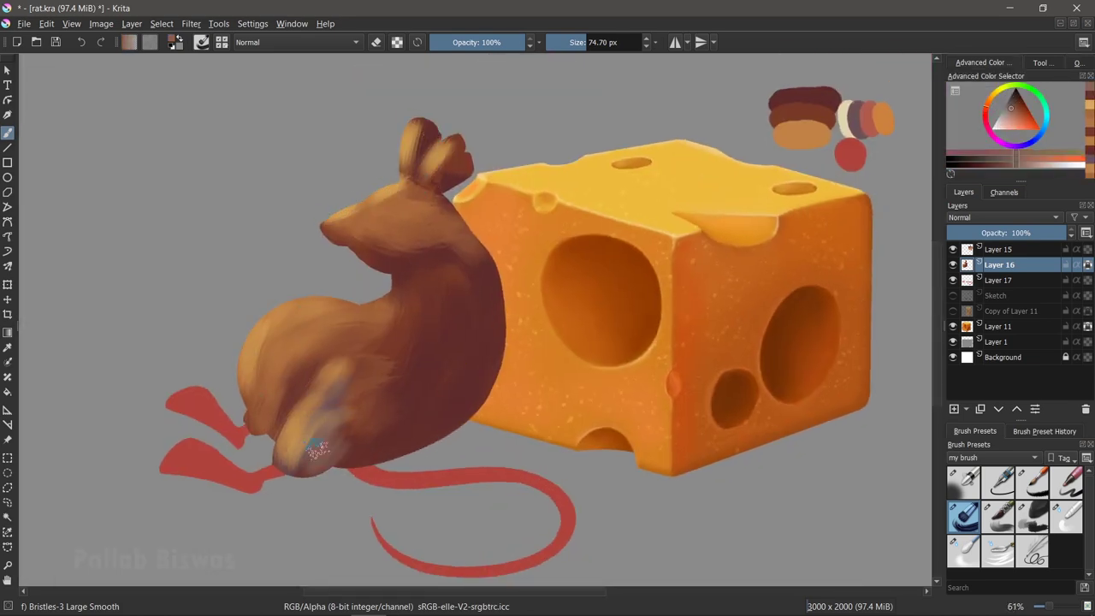
pyautogui.keyDown('ctrl'); pyautogui.click(371, 399); pyautogui.keyUp('ctrl')
pyautogui.moveTo(402, 359); pyautogui.dragTo(428, 308)
pyautogui.scroll(1, 402, 244)
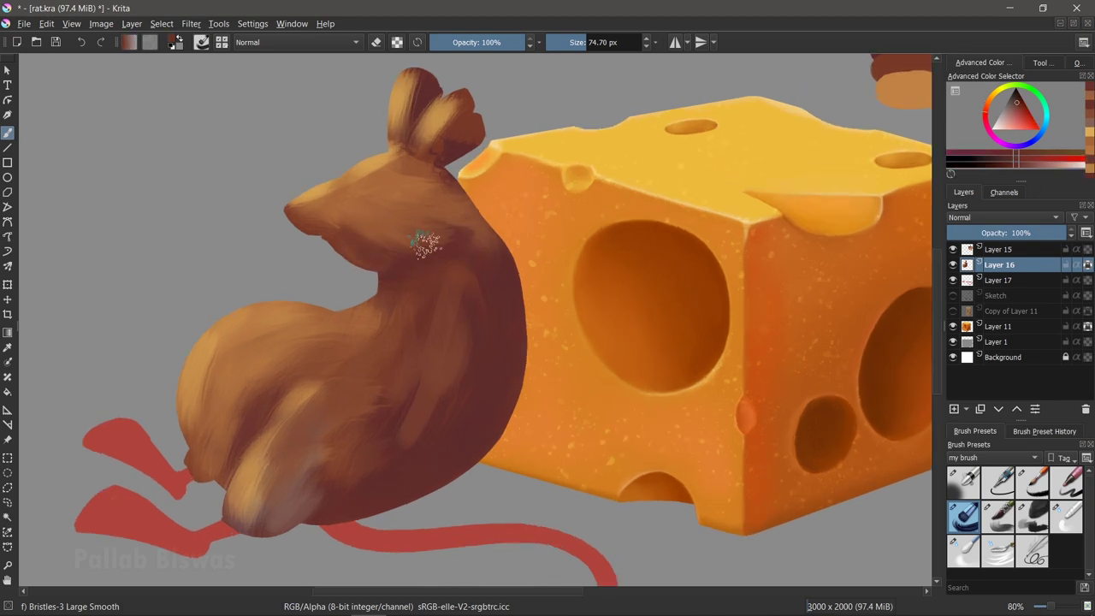
# Shade the back edge, belly and lower body in sampled dark brown.
pyautogui.keyDown('ctrl'); pyautogui.click(921, 170); pyautogui.keyUp('ctrl')
pyautogui.moveTo(466, 227)
pyautogui.mouseDown()
pyautogui.moveTo(501, 274)
pyautogui.moveTo(496, 419)
pyautogui.mouseUp()
pyautogui.moveTo(496, 368); pyautogui.dragTo(377, 504)
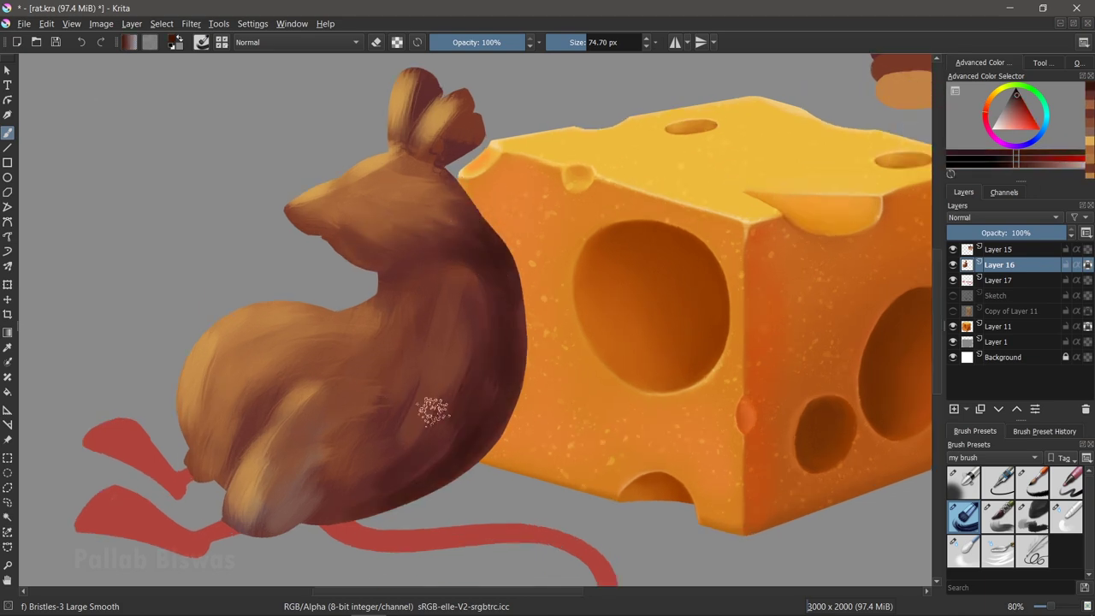
pyautogui.moveTo(436, 432); pyautogui.dragTo(346, 492)
pyautogui.moveTo(380, 385)
pyautogui.mouseDown()
pyautogui.moveTo(287, 445)
pyautogui.moveTo(242, 524)
pyautogui.mouseUp()
# Darken the right ear reddish-brown with Ink-7 Brush Rough, then paint it red-pink.
pyautogui.keyDown('ctrl'); pyautogui.click(330, 386); pyautogui.keyUp('ctrl')
pyautogui.keyDown('ctrl'); pyautogui.click(353, 227); pyautogui.keyUp('ctrl')
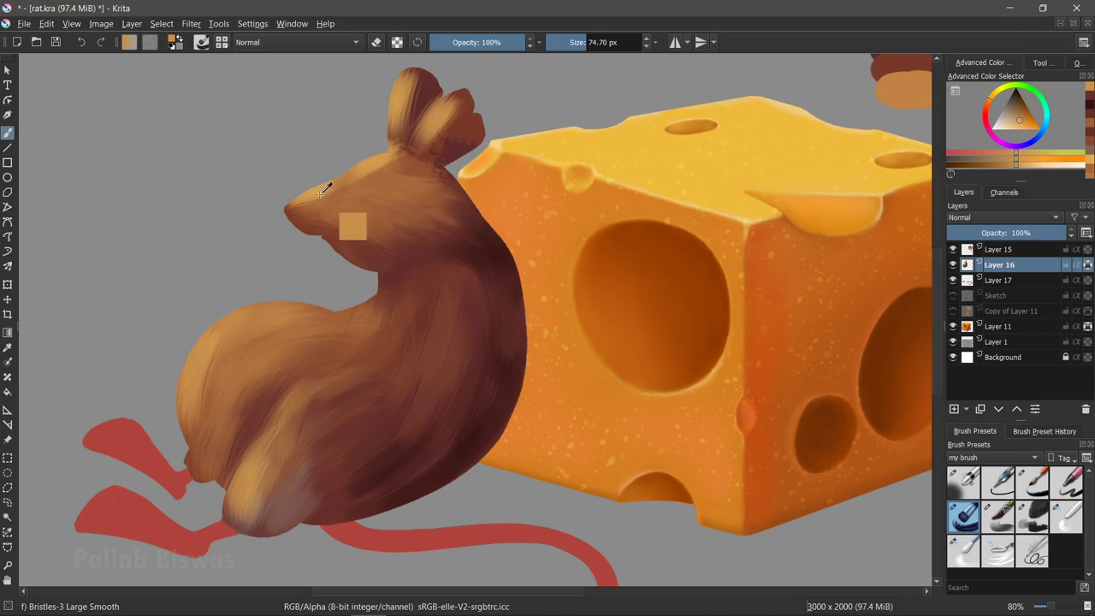
pyautogui.click(1031, 482)
pyautogui.moveTo(426, 99)
pyautogui.mouseDown()
pyautogui.moveTo(432, 118)
pyautogui.moveTo(470, 103)
pyautogui.moveTo(475, 137)
pyautogui.mouseUp()
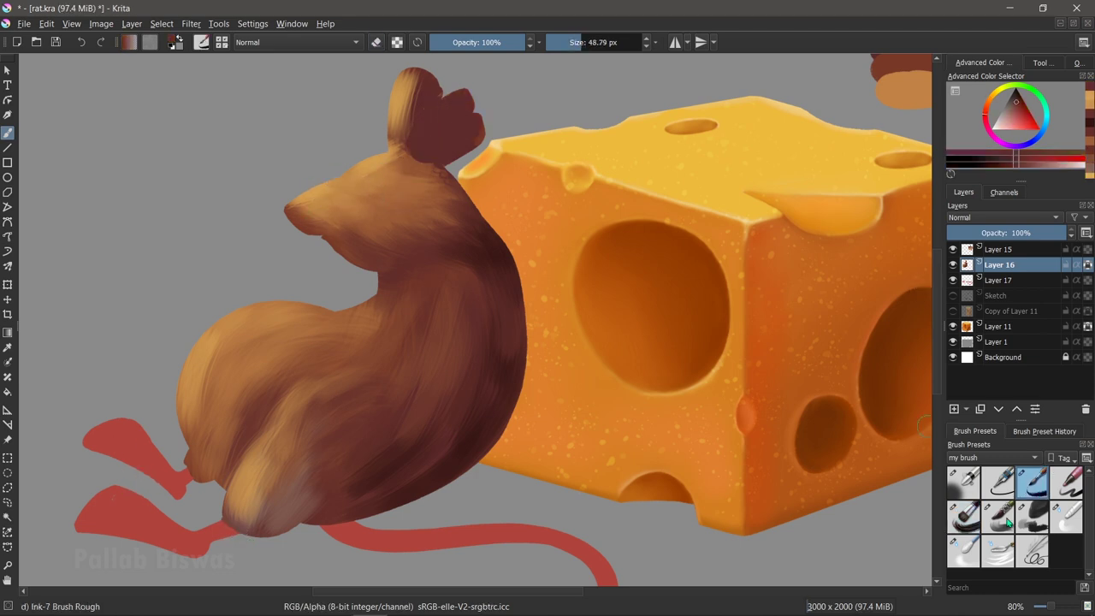
pyautogui.click(963, 550)
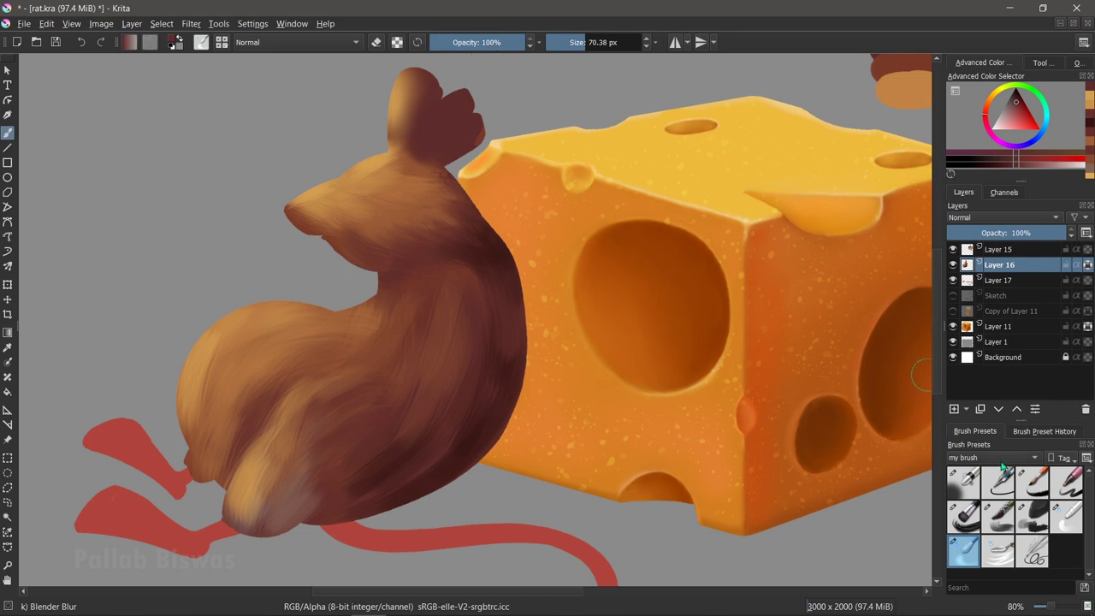
pyautogui.click(1032, 481)
pyautogui.moveTo(428, 128)
pyautogui.mouseDown()
pyautogui.moveTo(454, 107)
pyautogui.moveTo(462, 150)
pyautogui.moveTo(434, 134)
pyautogui.moveTo(462, 150)
pyautogui.mouseUp()
# Smooth the ear's pink shading with the Blender Blur brush.
pyautogui.click(963, 550)
pyautogui.click(1031, 482)
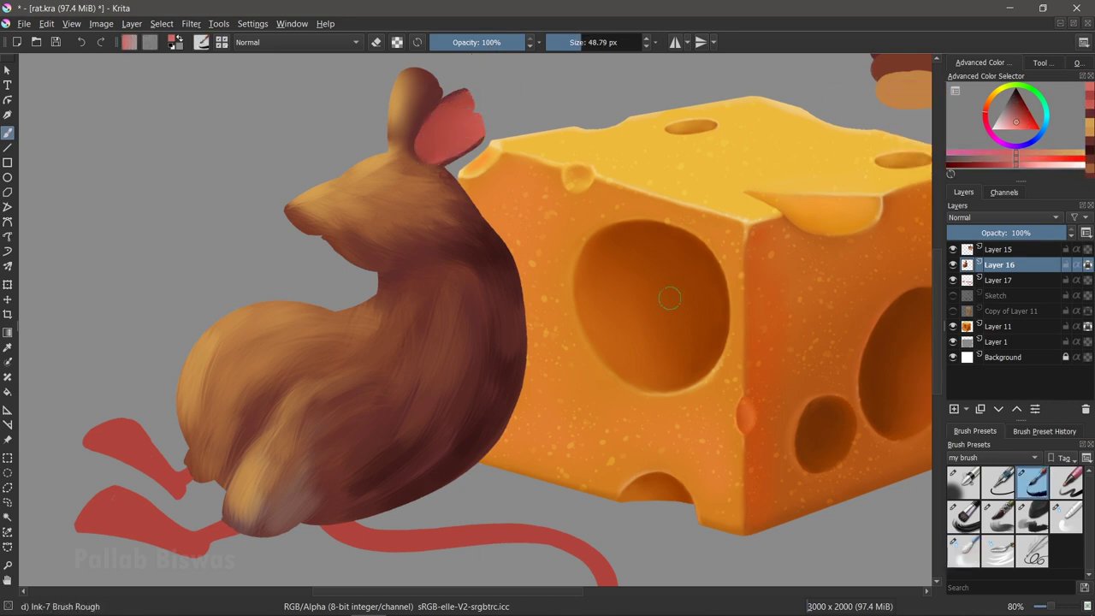
pyautogui.click(963, 550)
pyautogui.moveTo(445, 111)
pyautogui.mouseDown()
pyautogui.moveTo(461, 141)
pyautogui.moveTo(437, 165)
pyautogui.mouseUp()
pyautogui.click(963, 482)
pyautogui.click(963, 516)
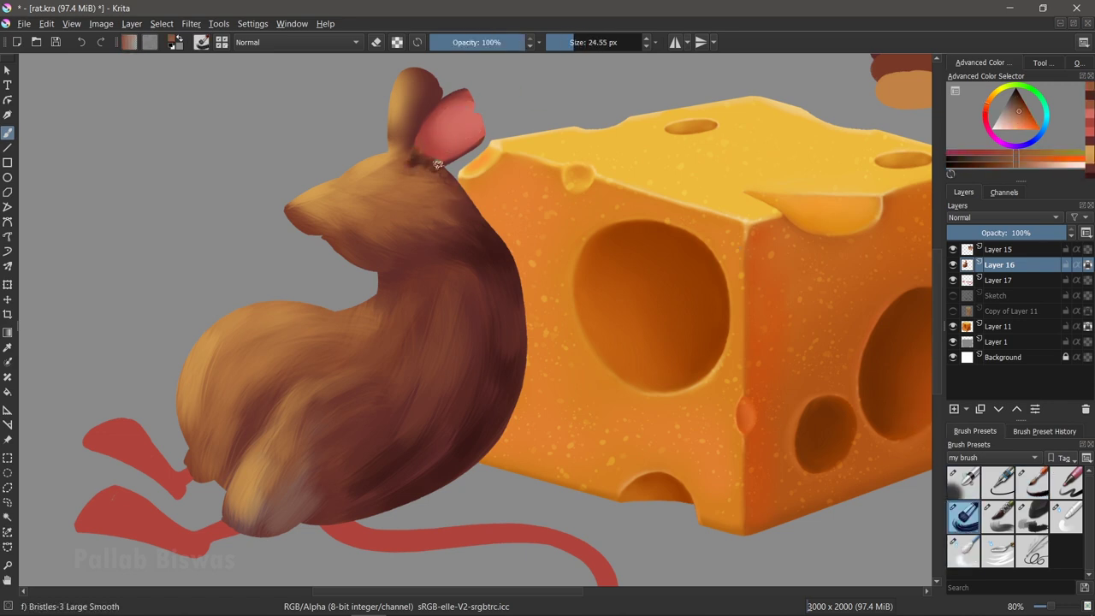
# Paint dark brown along the ear's left edge.
pyautogui.keyDown('ctrl'); pyautogui.click(440, 116); pyautogui.keyUp('ctrl')
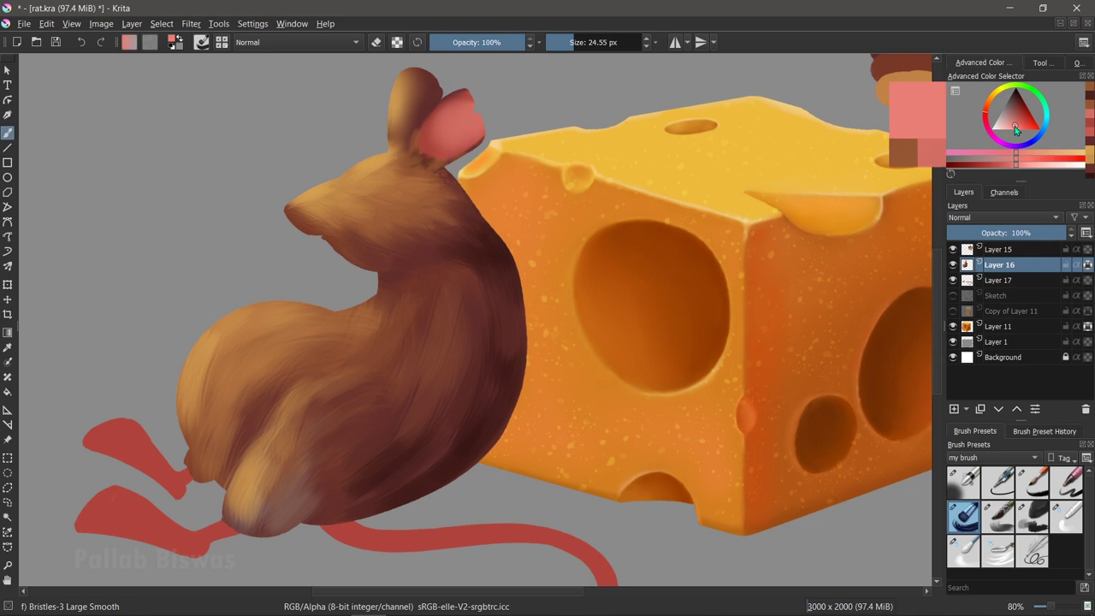
pyautogui.press('/')
pyautogui.keyDown('ctrl'); pyautogui.click(419, 128); pyautogui.keyUp('ctrl')
pyautogui.moveTo(427, 98); pyautogui.dragTo(441, 128)
pyautogui.moveTo(409, 96); pyautogui.dragTo(405, 150)
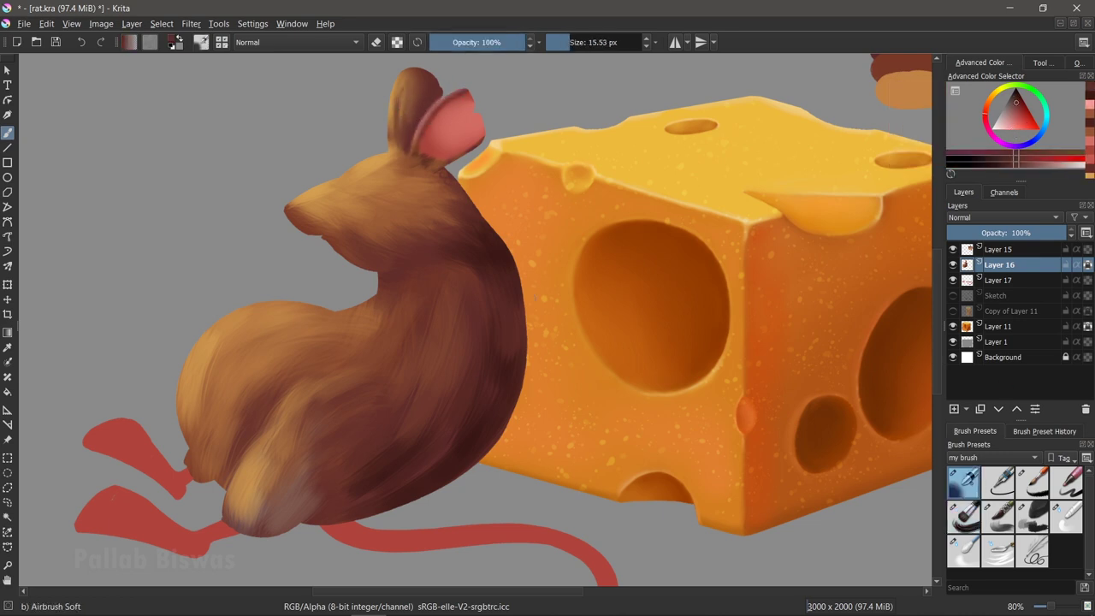
# With a smaller rough ink brush, fill the inside of the ear with pink.
pyautogui.keyDown('ctrl'); pyautogui.click(422, 164); pyautogui.keyUp('ctrl')
pyautogui.press('[')
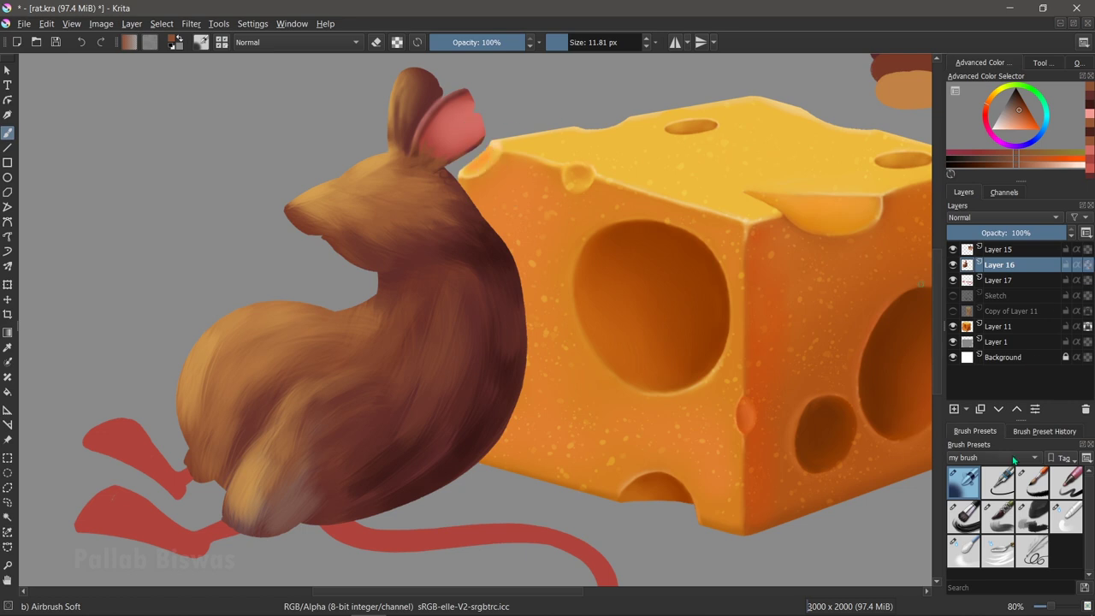
pyautogui.press('/')
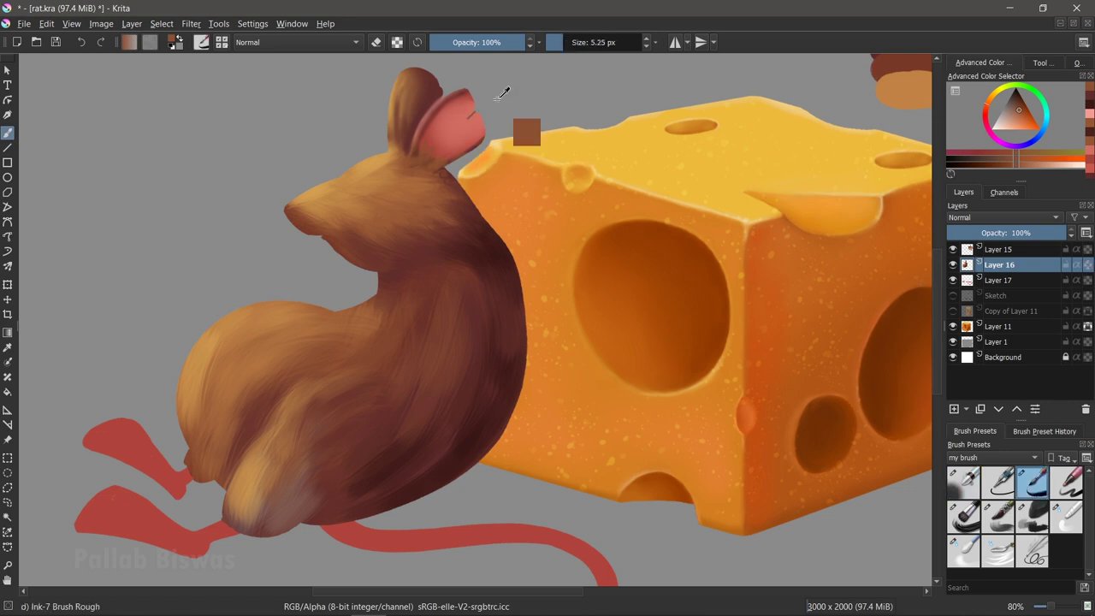
pyautogui.moveTo(477, 107); pyautogui.dragTo(472, 125)
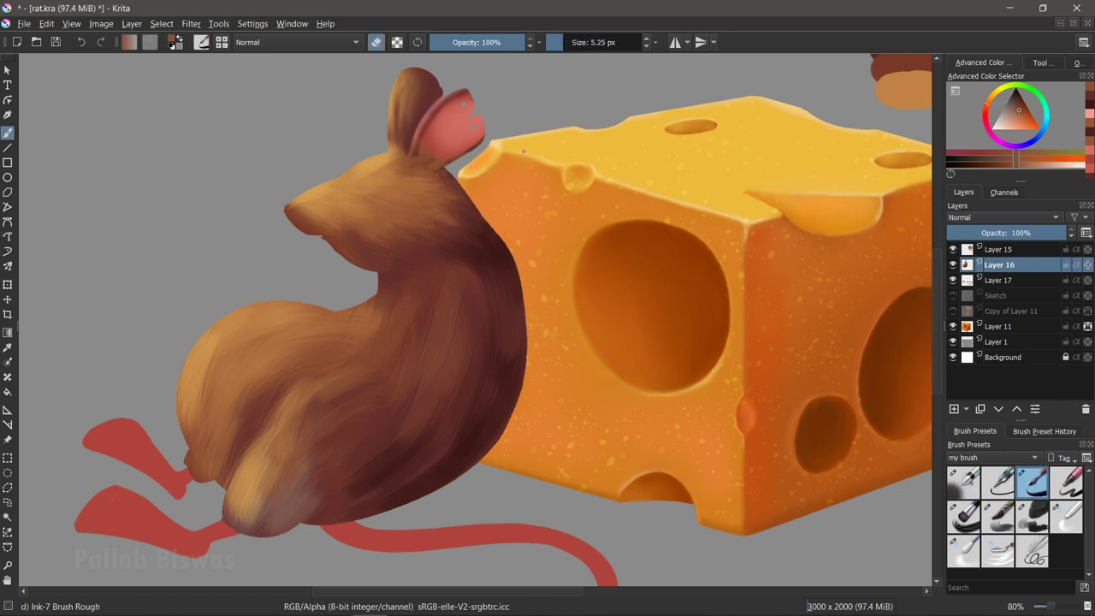
pyautogui.keyDown('ctrl'); pyautogui.click(466, 107); pyautogui.keyUp('ctrl')
pyautogui.moveTo(475, 137); pyautogui.dragTo(484, 143)
pyautogui.moveTo(445, 94); pyautogui.dragTo(495, 127)
pyautogui.moveTo(419, 137)
pyautogui.mouseDown()
pyautogui.moveTo(452, 91)
pyautogui.moveTo(483, 137)
pyautogui.mouseUp()
pyautogui.moveTo(488, 99)
pyautogui.mouseDown()
pyautogui.moveTo(490, 139)
pyautogui.moveTo(474, 127)
pyautogui.moveTo(468, 147)
pyautogui.moveTo(494, 89)
pyautogui.mouseUp()
# Paint a dark rim line along the ear's edge.
pyautogui.keyDown('ctrl'); pyautogui.click(441, 171); pyautogui.keyUp('ctrl')
pyautogui.moveTo(419, 139); pyautogui.dragTo(472, 84)
pyautogui.press('/')
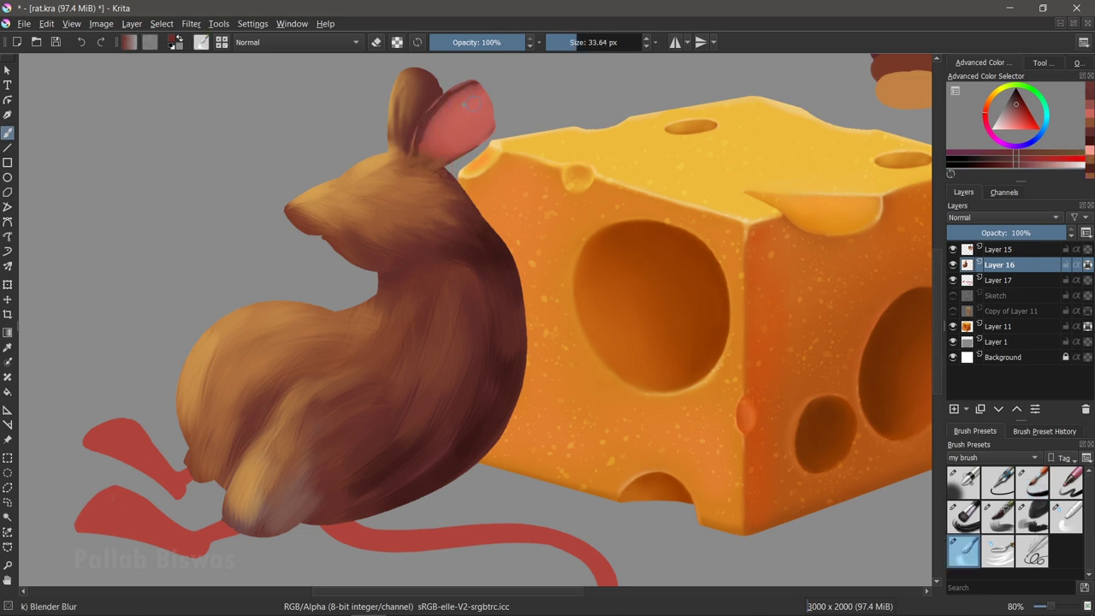
pyautogui.press('/')
# Airbrush soft sampled pink inside the ear and add a new layer above the body.
pyautogui.keyDown('ctrl'); pyautogui.click(463, 104); pyautogui.keyUp('ctrl')
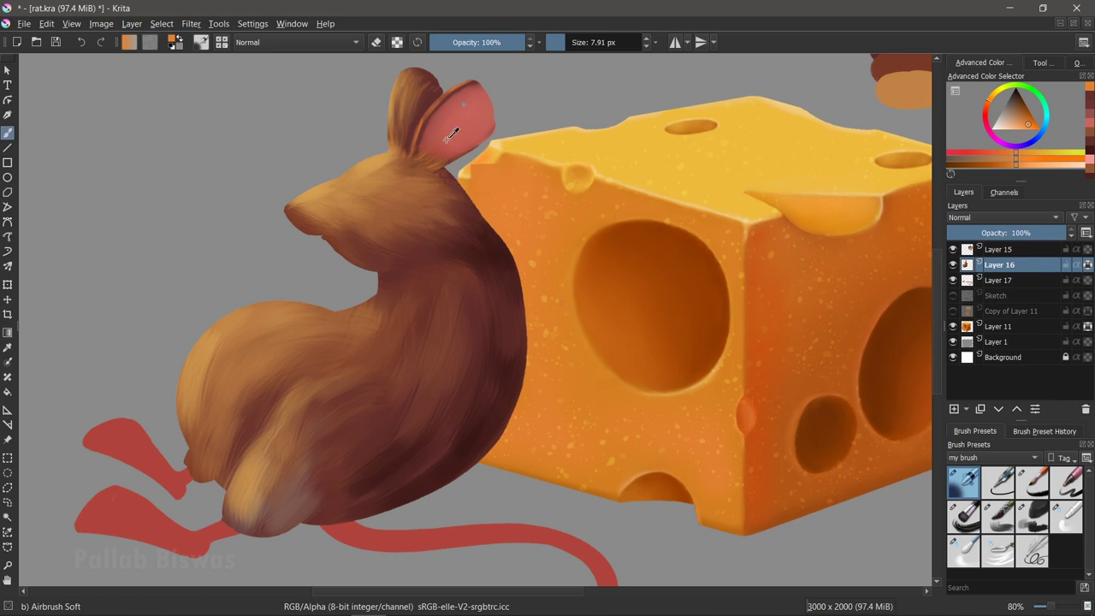
pyautogui.keyDown('ctrl'); pyautogui.click(448, 136); pyautogui.keyUp('ctrl')
pyautogui.moveTo(448, 135); pyautogui.dragTo(434, 134)
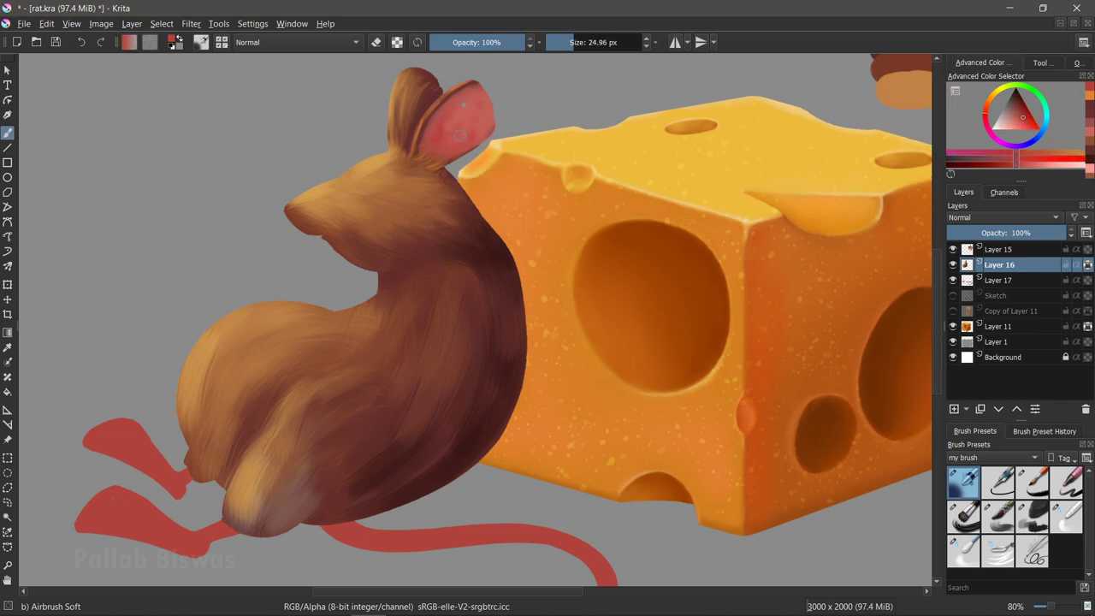
pyautogui.press('/')
pyautogui.press('-')
pyautogui.press('Insert')
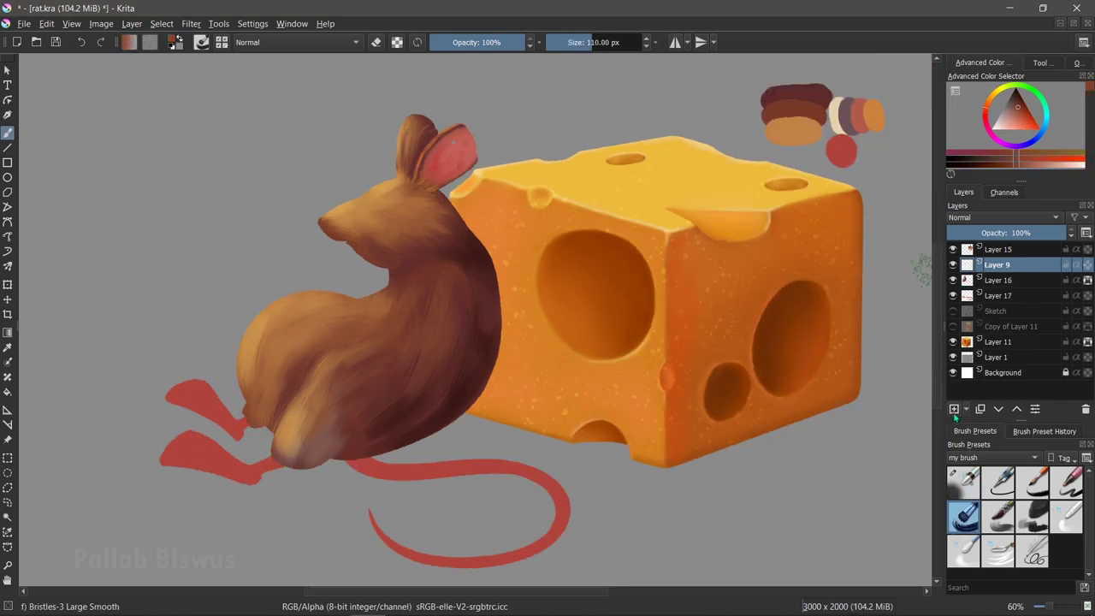
# Paint dark reddish-brown fur along the rat's back edge.
pyautogui.keyDown('ctrl'); pyautogui.click(367, 210); pyautogui.keyUp('ctrl')
pyautogui.scroll(1, 354, 224)
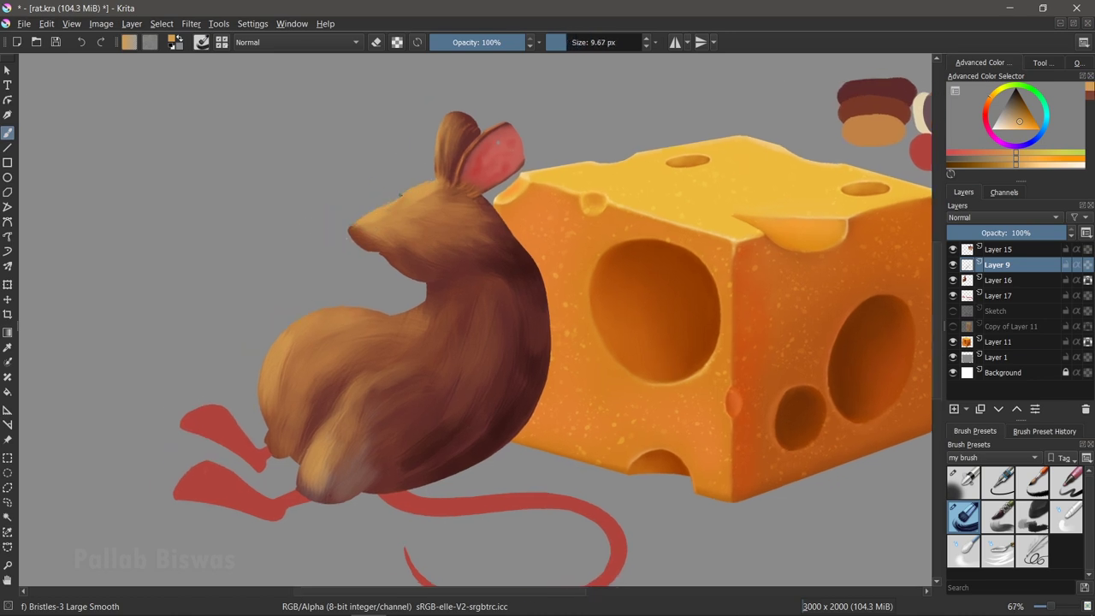
pyautogui.keyDown('ctrl'); pyautogui.click(374, 257); pyautogui.keyUp('ctrl')
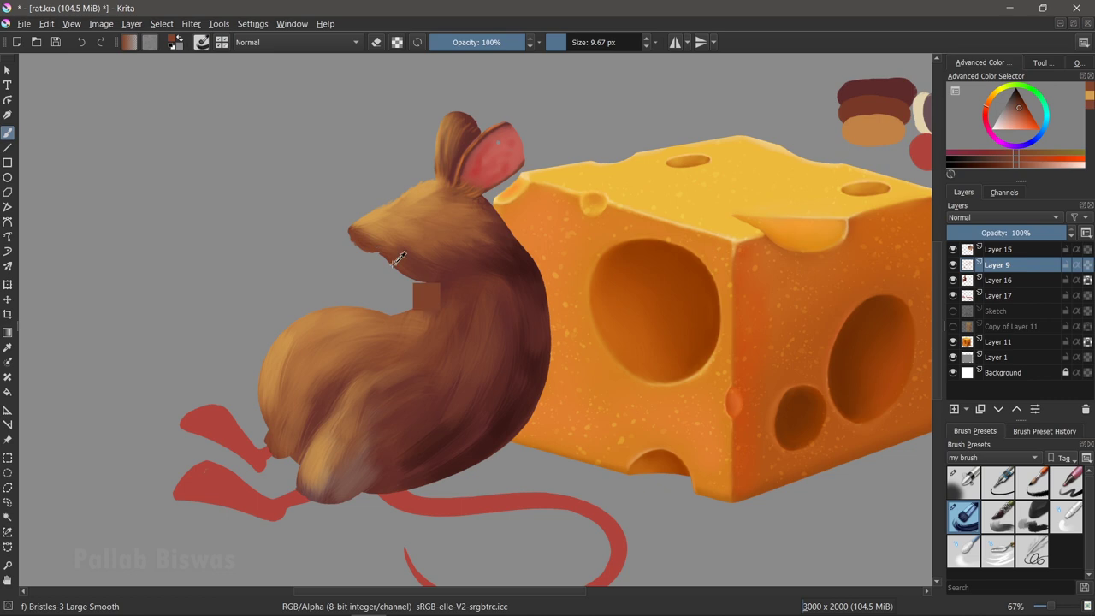
pyautogui.keyDown('ctrl'); pyautogui.click(492, 199); pyautogui.keyUp('ctrl')
pyautogui.moveTo(494, 202); pyautogui.dragTo(508, 225)
pyautogui.keyDown('ctrl'); pyautogui.click(555, 276); pyautogui.keyUp('ctrl')
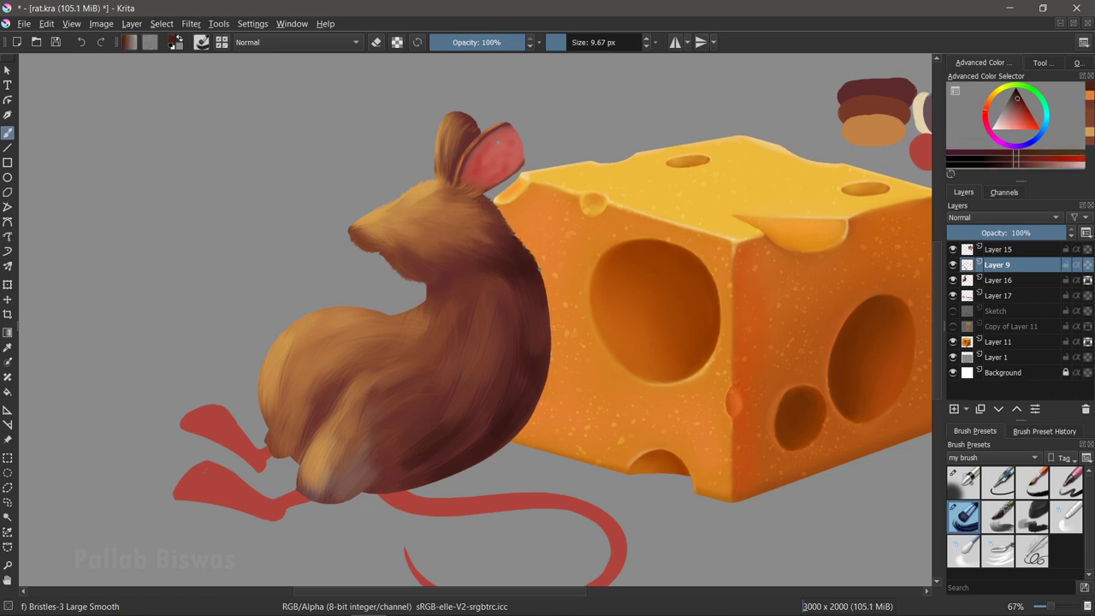
pyautogui.moveTo(548, 349); pyautogui.dragTo(547, 379)
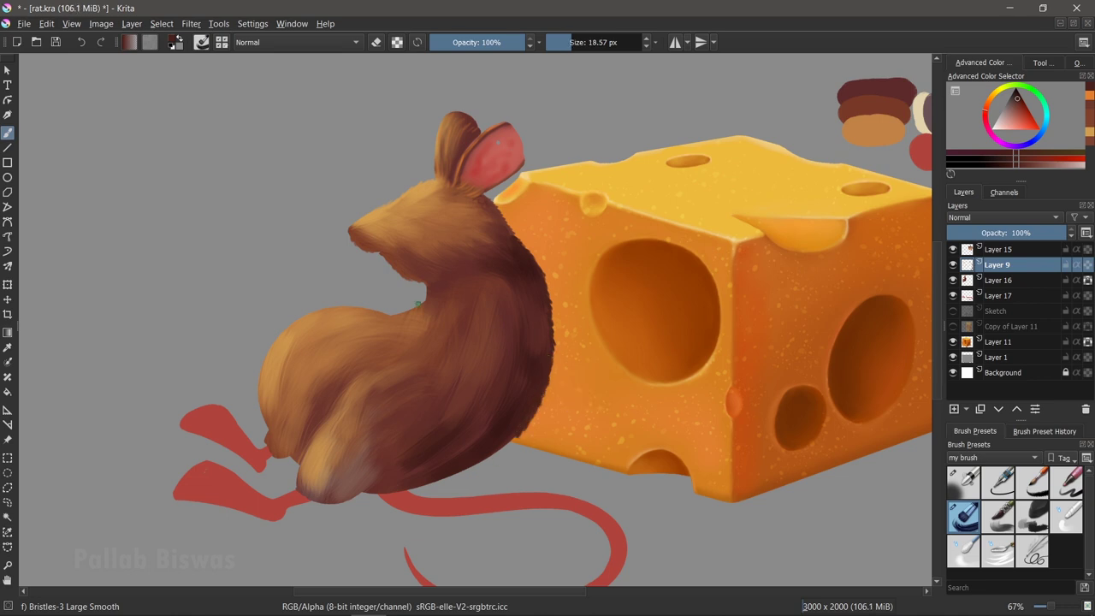
# Hide the grey background layer, add tan fur wisps and darken the back edge.
pyautogui.keyDown('ctrl'); pyautogui.click(299, 350); pyautogui.keyUp('ctrl')
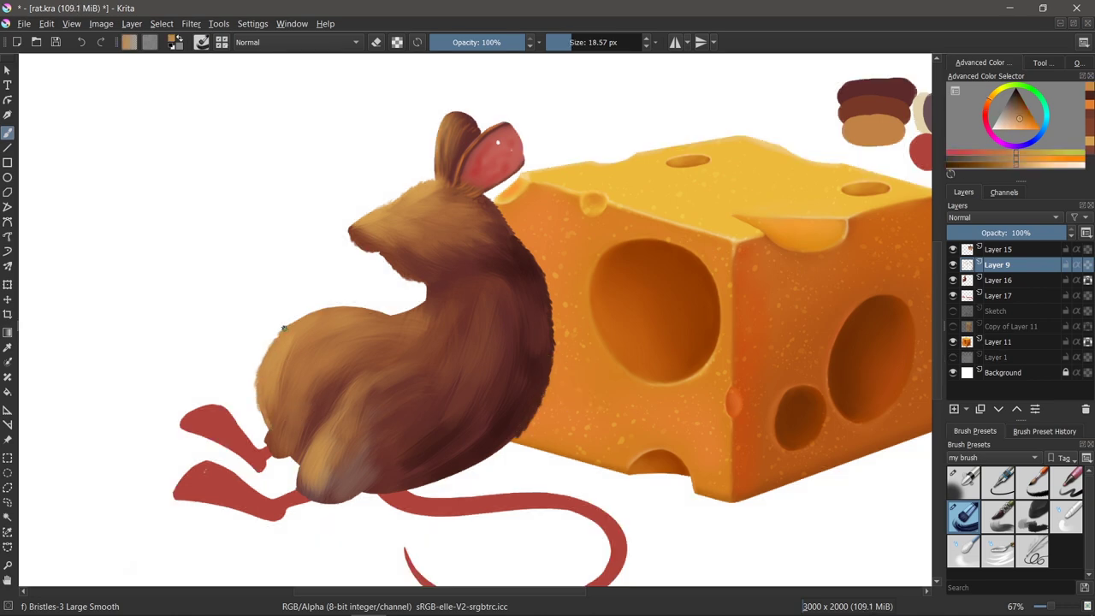
pyautogui.moveTo(330, 313); pyautogui.dragTo(276, 340)
pyautogui.keyDown('ctrl'); pyautogui.click(540, 293); pyautogui.keyUp('ctrl')
pyautogui.keyDown('ctrl'); pyautogui.click(410, 310); pyautogui.keyUp('ctrl')
pyautogui.moveTo(385, 312); pyautogui.dragTo(326, 313)
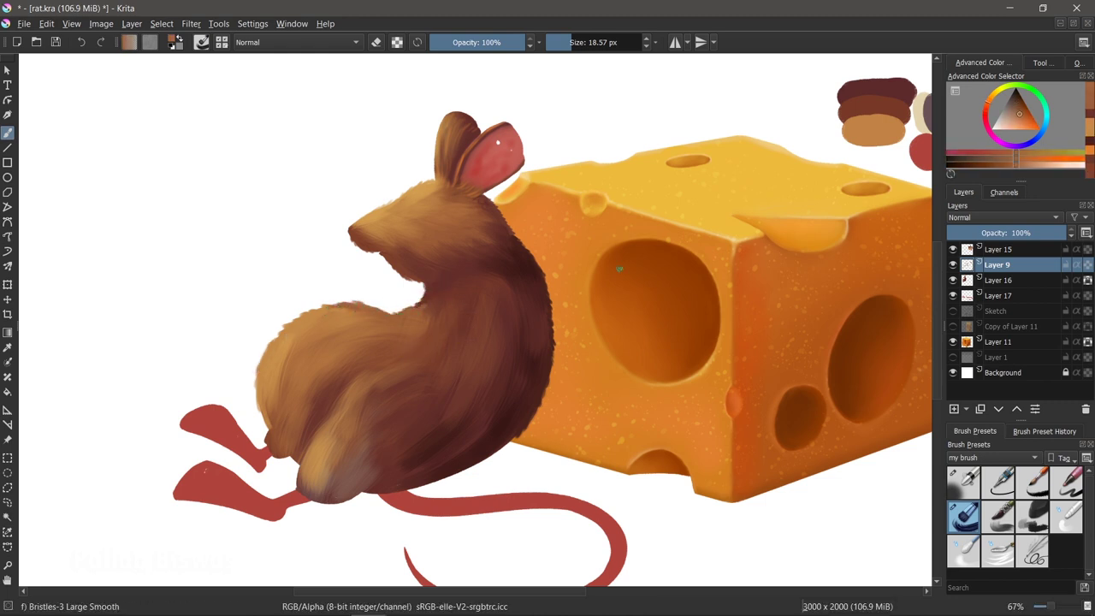
# Paint brown fur over the top of the hind foot and the lower-left back.
pyautogui.moveTo(270, 432); pyautogui.dragTo(300, 457)
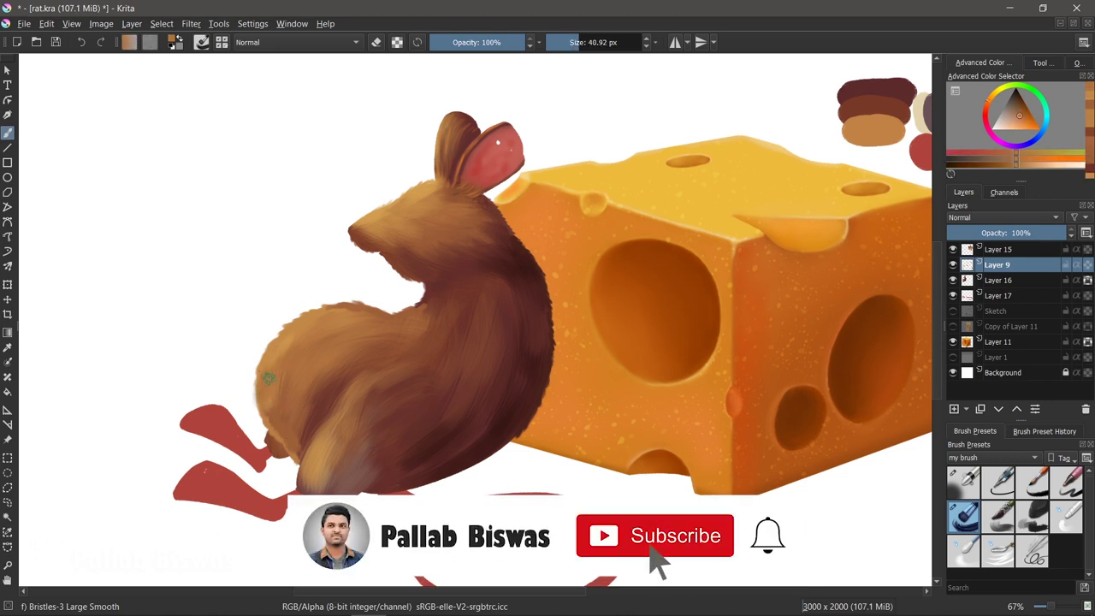
pyautogui.moveTo(272, 402); pyautogui.dragTo(326, 320)
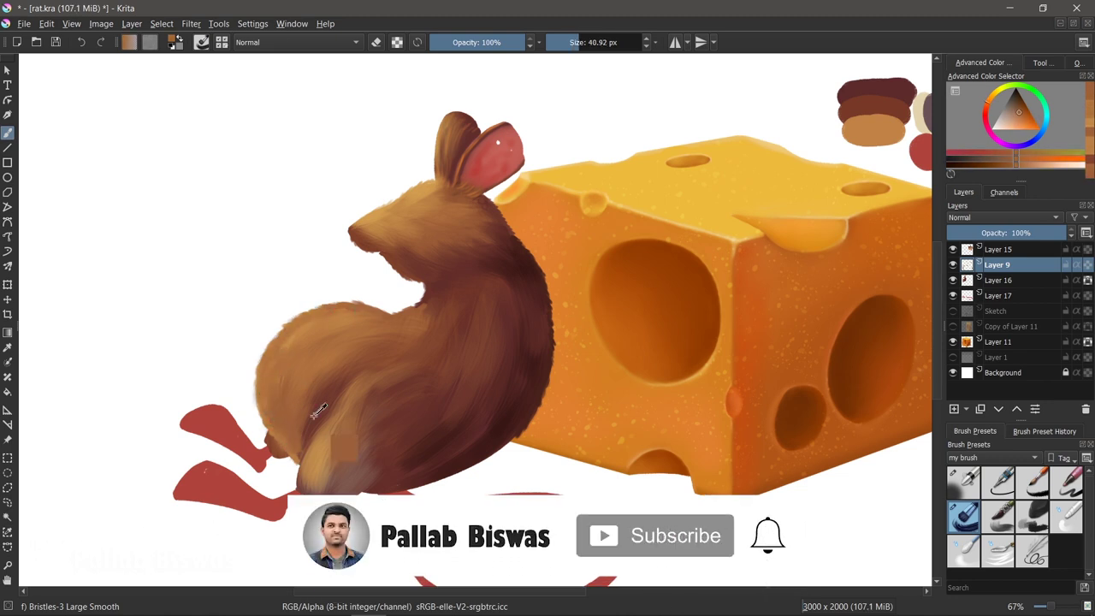
pyautogui.moveTo(291, 445); pyautogui.dragTo(330, 368)
pyautogui.keyDown('ctrl'); pyautogui.click(329, 368); pyautogui.keyUp('ctrl')
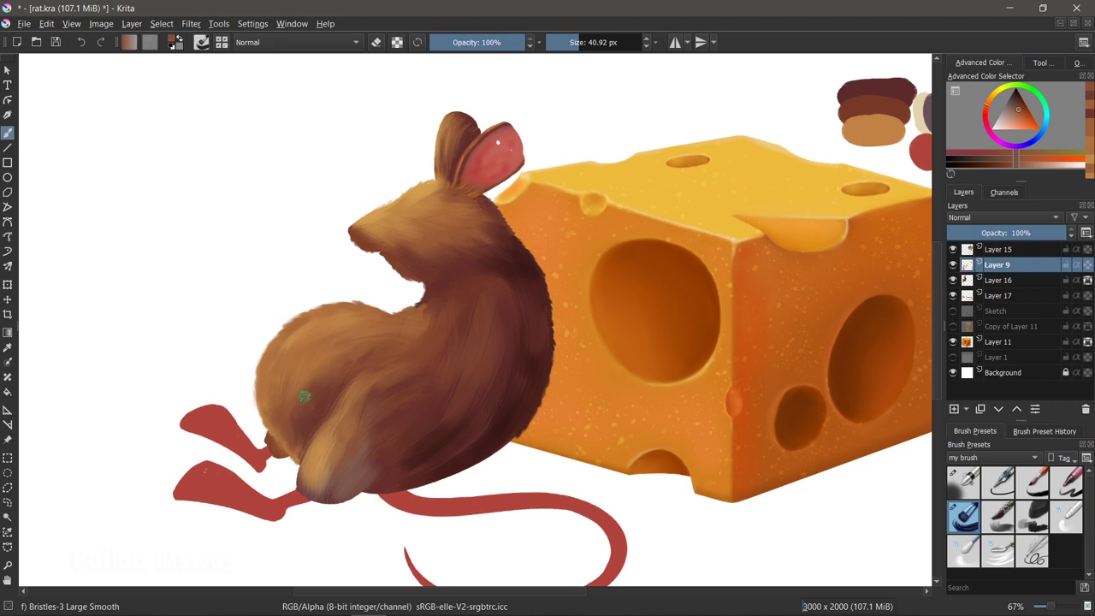
pyautogui.keyDown('ctrl'); pyautogui.click(303, 472); pyautogui.keyUp('ctrl')
pyautogui.moveTo(316, 494); pyautogui.dragTo(358, 443)
# Sample various fur browns and tans around the haunch while resizing the brush.
pyautogui.keyDown('ctrl'); pyautogui.click(358, 444); pyautogui.keyUp('ctrl')
pyautogui.keyDown('ctrl'); pyautogui.click(408, 467); pyautogui.keyUp('ctrl')
pyautogui.keyDown('ctrl'); pyautogui.click(312, 501); pyautogui.keyUp('ctrl')
pyautogui.moveTo(348, 484); pyautogui.dragTo(305, 493)
pyautogui.keyDown('ctrl'); pyautogui.click(306, 493); pyautogui.keyUp('ctrl')
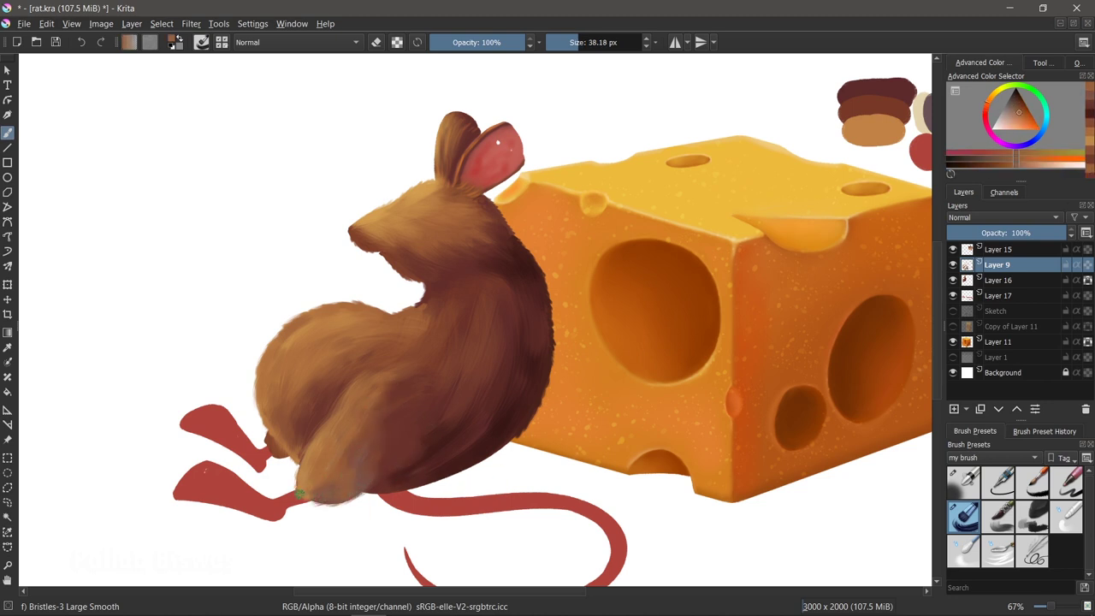
pyautogui.keyDown('ctrl'); pyautogui.click(299, 494); pyautogui.keyUp('ctrl')
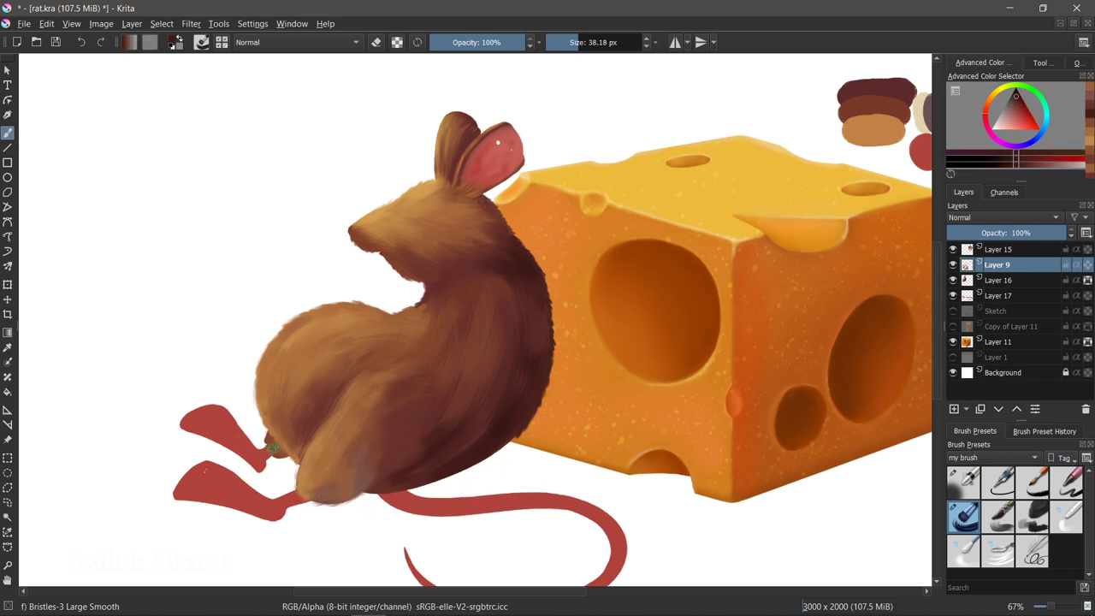
pyautogui.keyDown('ctrl'); pyautogui.click(291, 427); pyautogui.keyUp('ctrl')
pyautogui.moveTo(286, 435); pyautogui.dragTo(267, 437)
pyautogui.keyDown('ctrl'); pyautogui.click(267, 436); pyautogui.keyUp('ctrl')
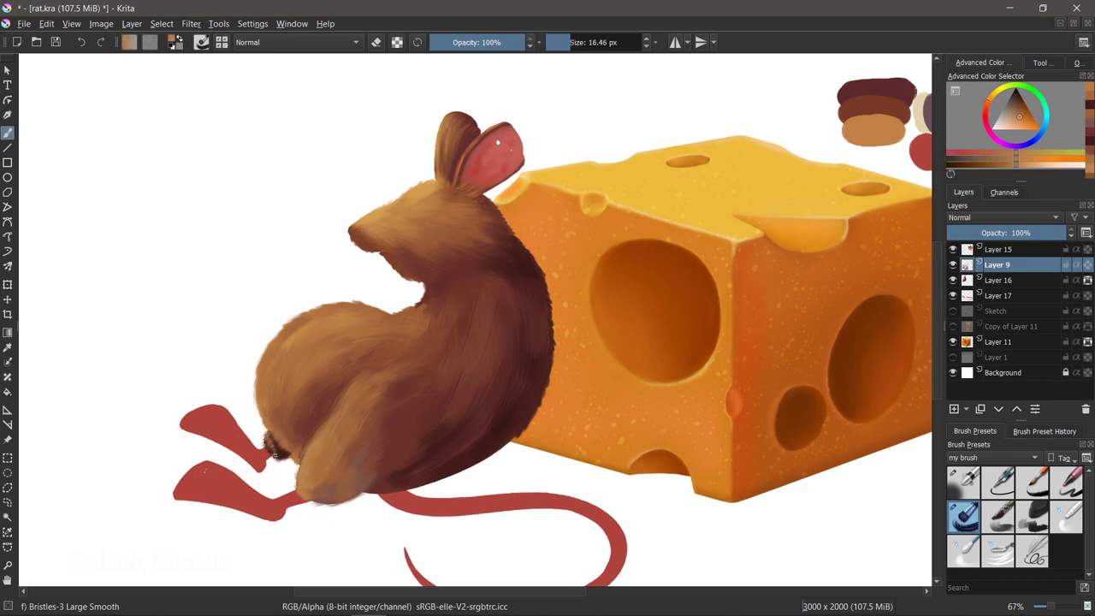
# Sample muted browns along the lower edge, enlarge the brush to about 90 px, and reset colour to black.
pyautogui.keyDown('ctrl'); pyautogui.click(321, 496); pyautogui.keyUp('ctrl')
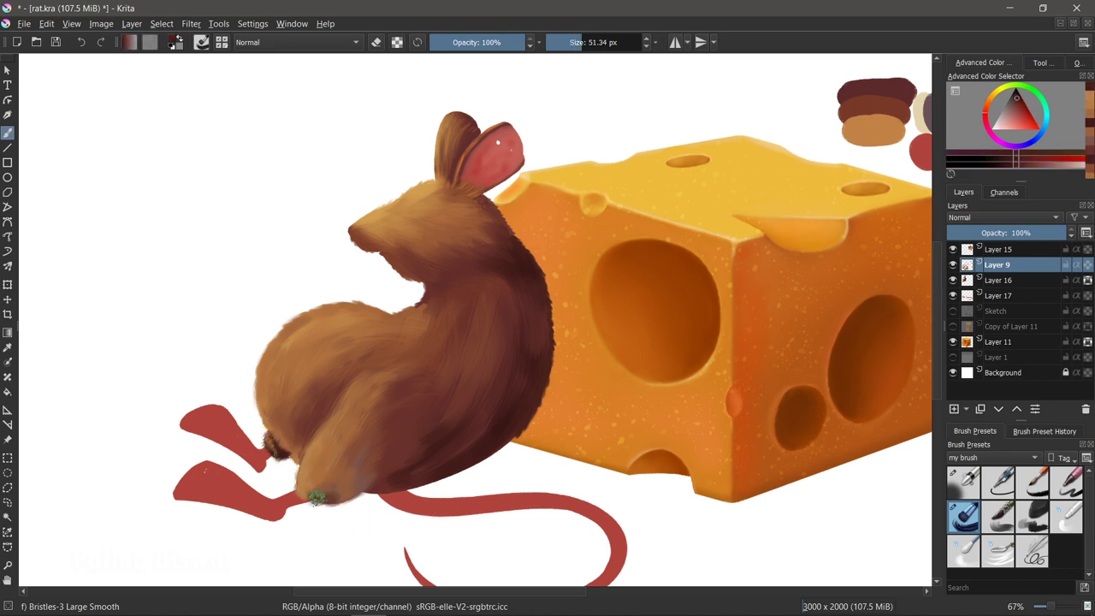
pyautogui.keyDown('ctrl'); pyautogui.click(400, 426); pyautogui.keyUp('ctrl')
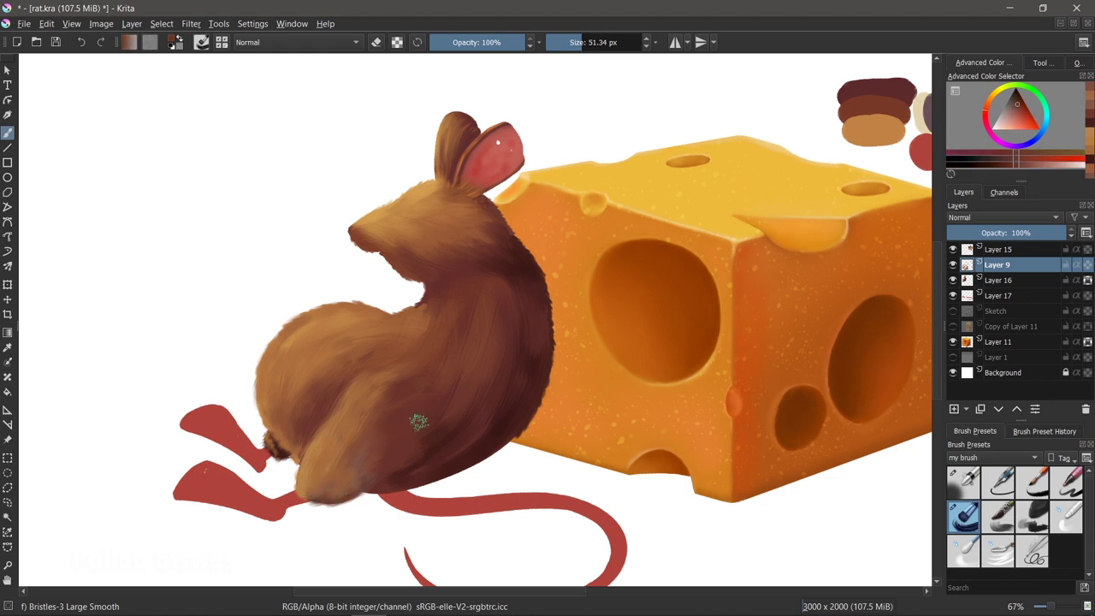
pyautogui.keyDown('ctrl'); pyautogui.click(426, 454); pyautogui.keyUp('ctrl')
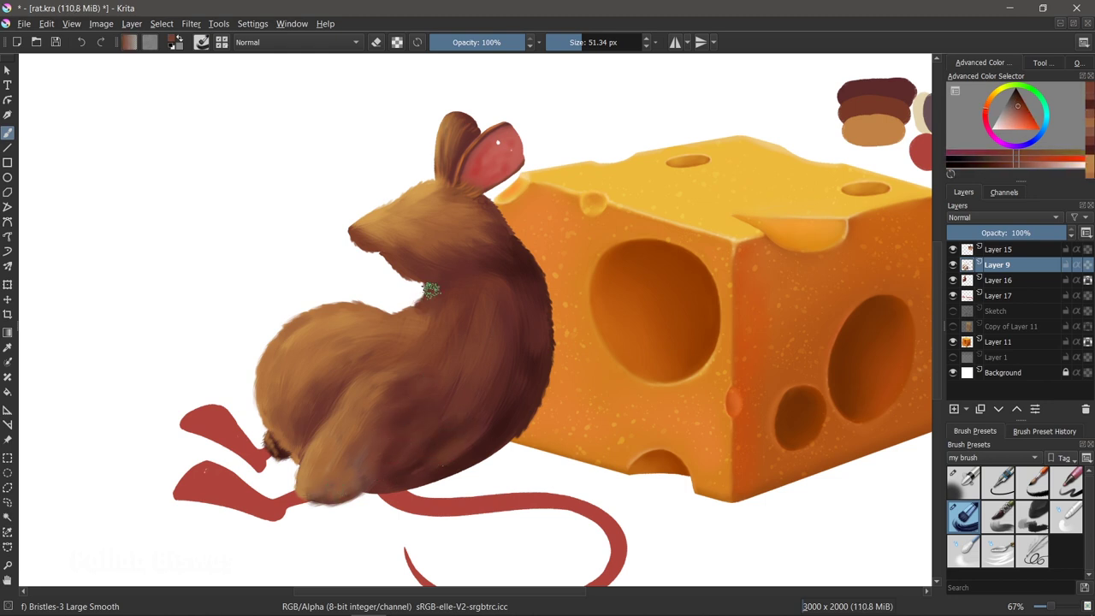
pyautogui.scroll(-3, 502, 447)
pyautogui.scroll(4, 501, 447)
pyautogui.keyDown('ctrl'); pyautogui.click(502, 451); pyautogui.keyUp('ctrl')
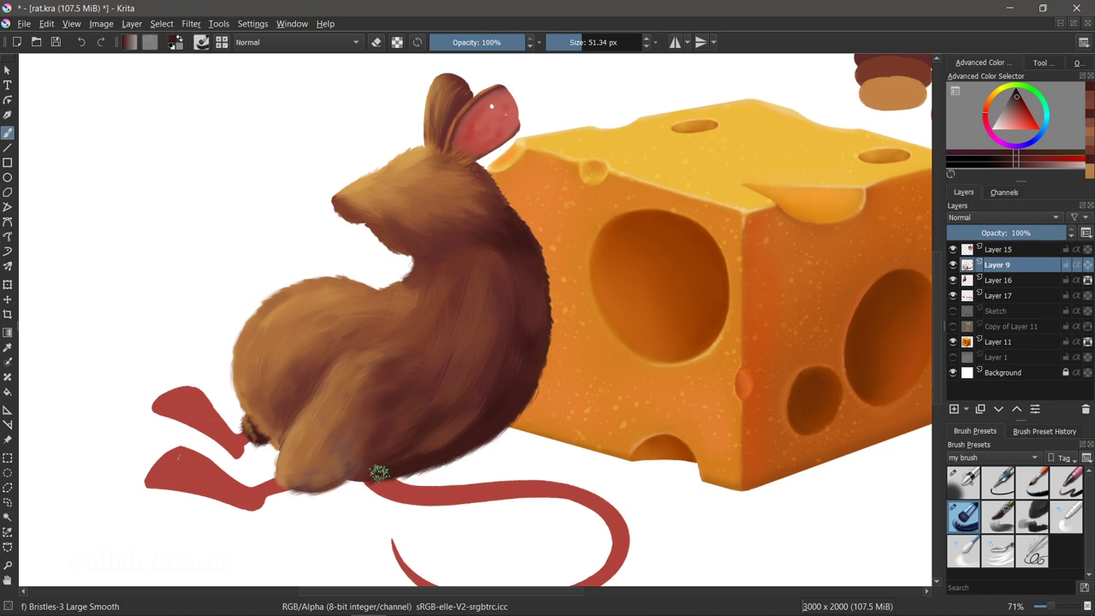
pyautogui.keyDown('ctrl'); pyautogui.click(446, 444); pyautogui.keyUp('ctrl')
pyautogui.keyDown('ctrl'); pyautogui.click(509, 307); pyautogui.keyUp('ctrl')
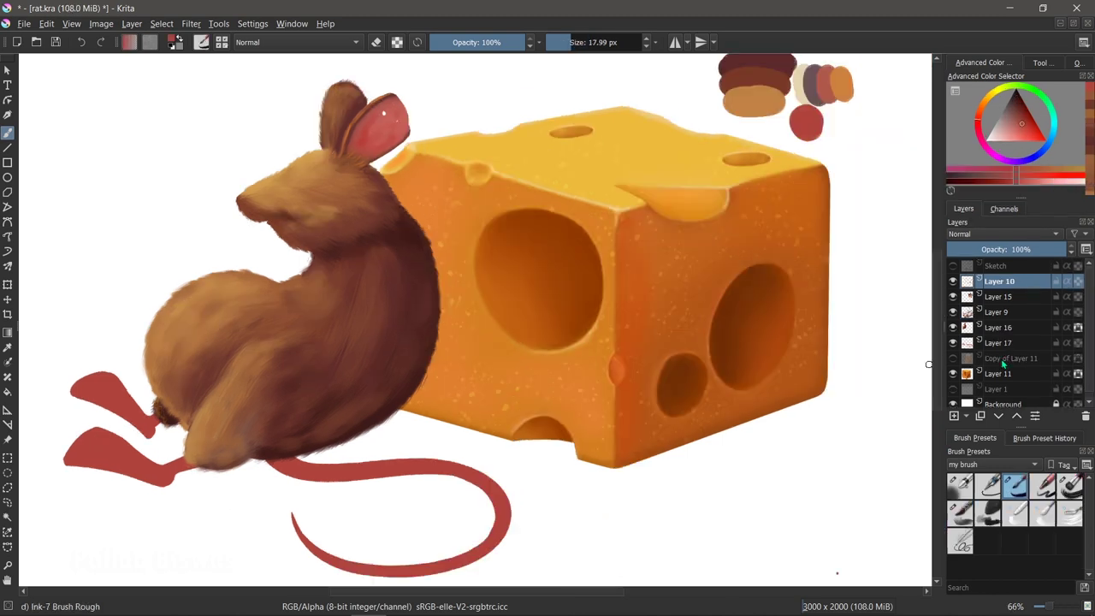
pyautogui.press('d')
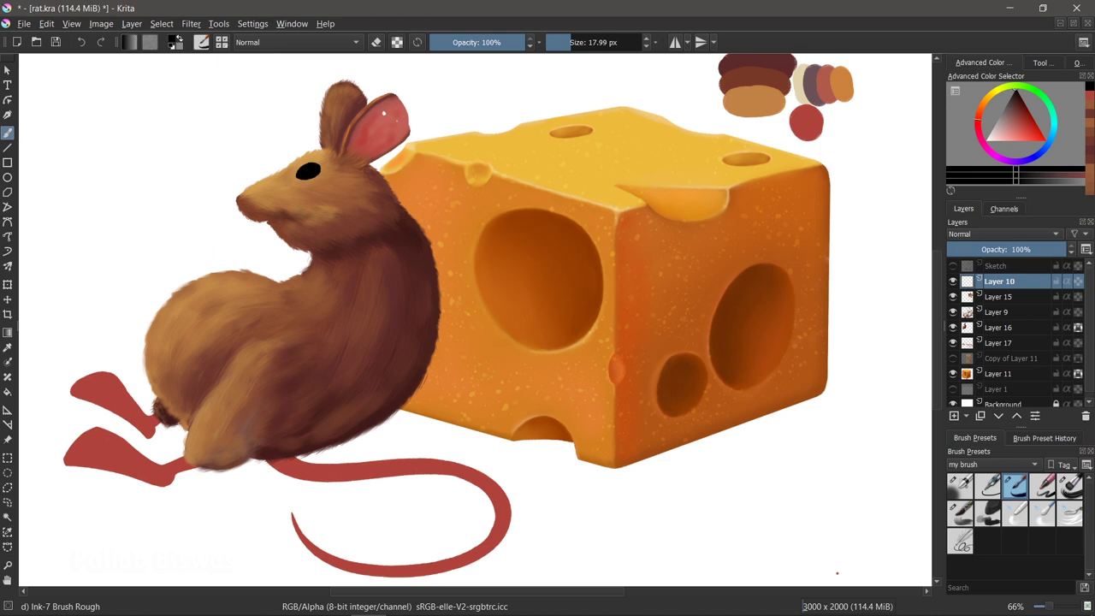
# Choose Airbrush Soft and white paint for the eye's shine.
pyautogui.rightClick(329, 171)
pyautogui.click(328, 94)
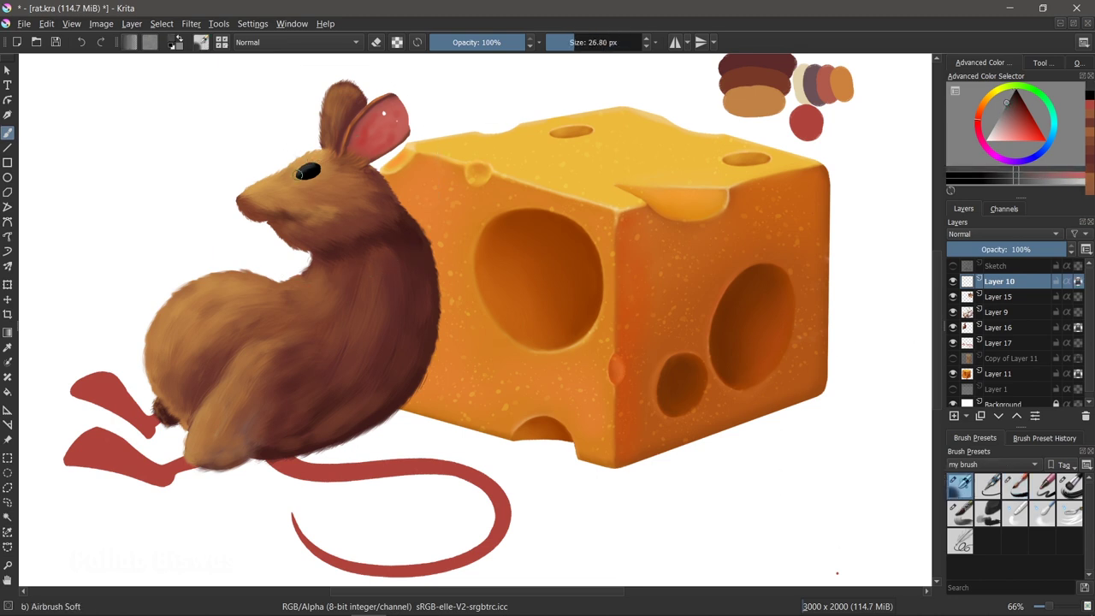
pyautogui.press('x')
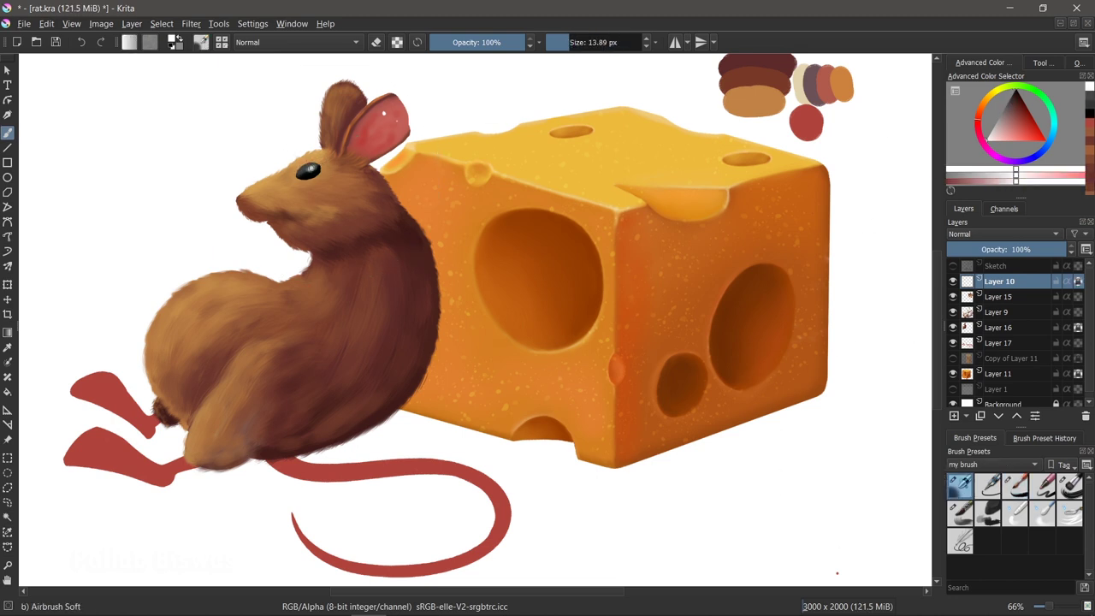
# On a new layer, paint sampled fur colour under the eye with the bristle brush.
pyautogui.press('Insert')
pyautogui.click(1069, 485)
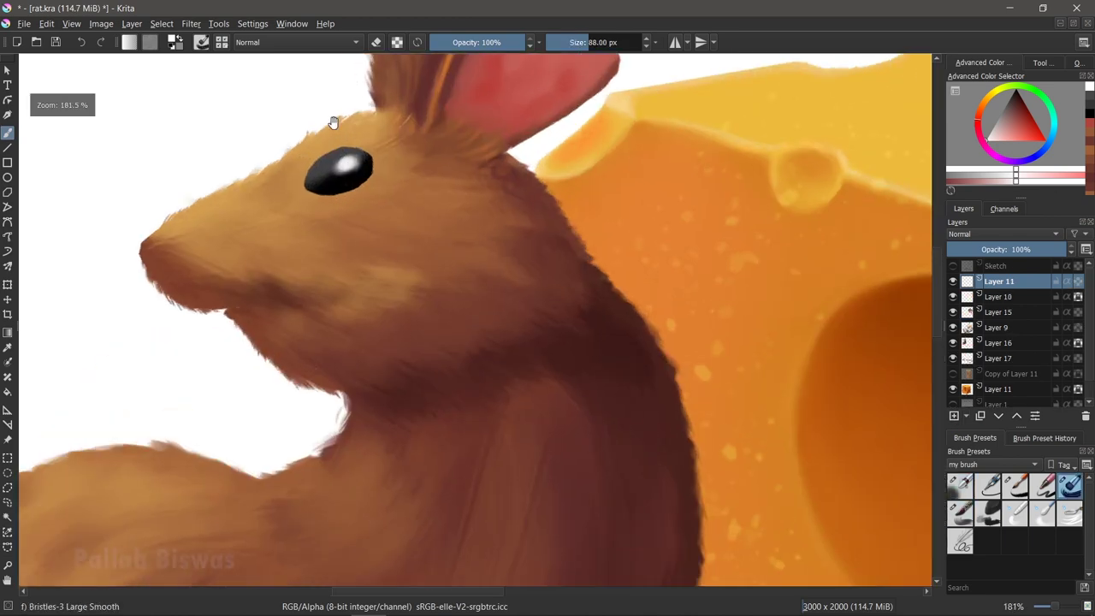
pyautogui.scroll(5, 420, 285)
pyautogui.keyDown('ctrl'); pyautogui.click(419, 284); pyautogui.keyUp('ctrl')
pyautogui.moveTo(424, 333); pyautogui.dragTo(485, 317)
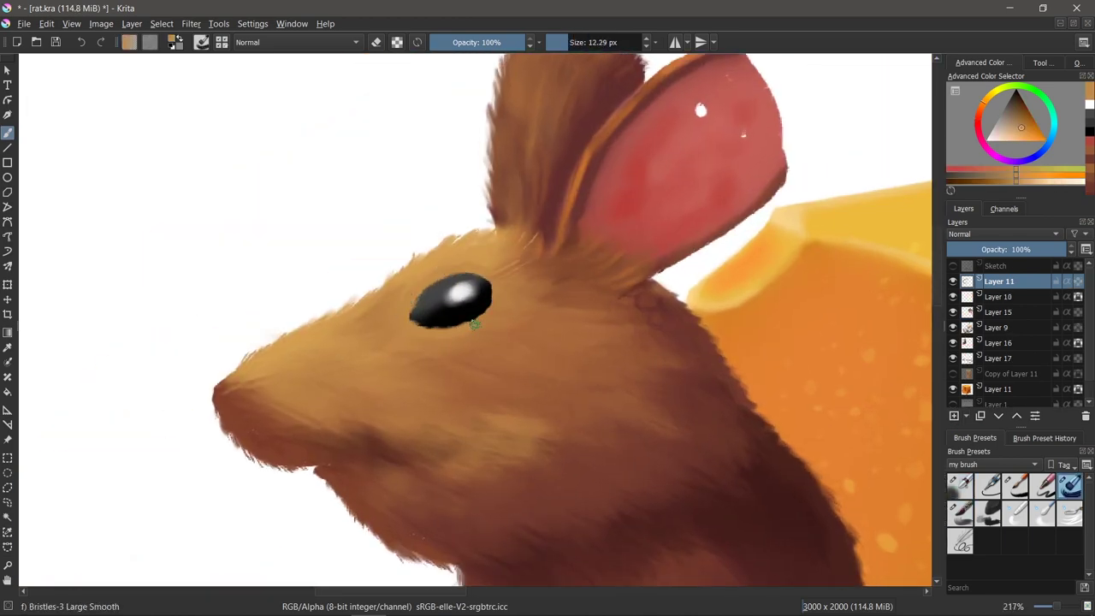
pyautogui.keyDown('ctrl'); pyautogui.click(804, 269); pyautogui.keyUp('ctrl')
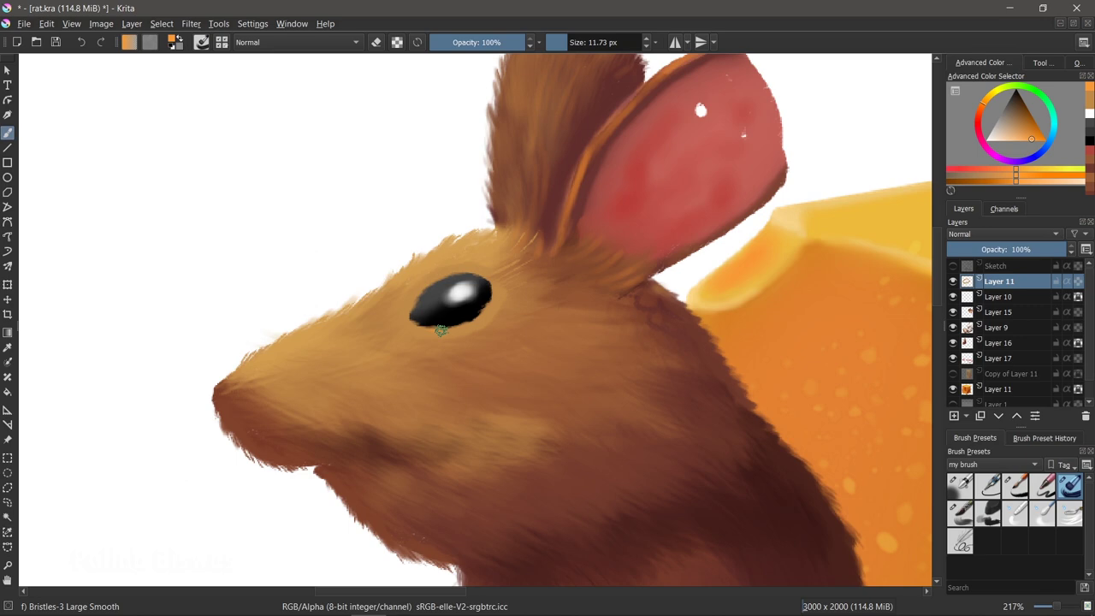
pyautogui.scroll(-5, 446, 272)
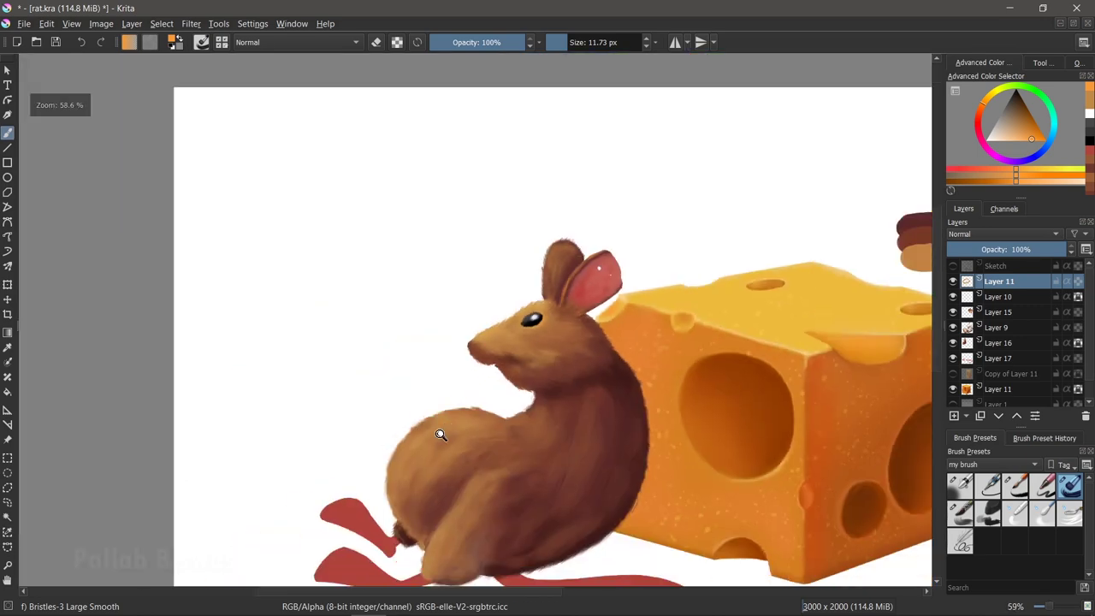
pyautogui.scroll(-2, 440, 435)
pyautogui.scroll(2, 395, 326)
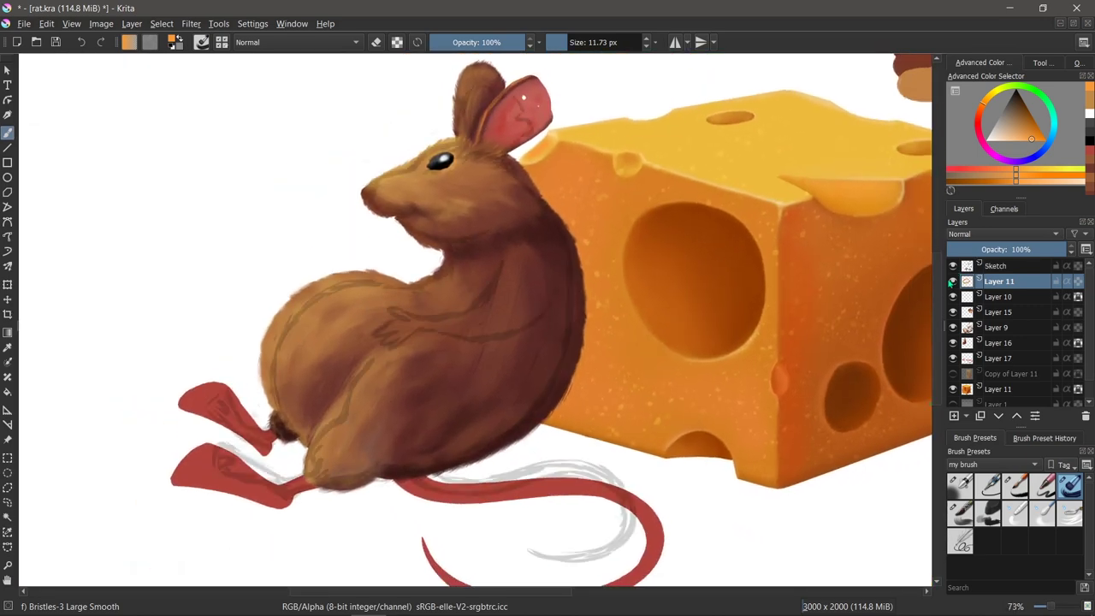
# Paint light tan fur on the upper back and chest, then hide the Sketch layer.
pyautogui.keyDown('ctrl'); pyautogui.click(341, 405); pyautogui.keyUp('ctrl')
pyautogui.moveTo(347, 344)
pyautogui.mouseDown()
pyautogui.moveTo(522, 299)
pyautogui.moveTo(427, 320)
pyautogui.moveTo(465, 350)
pyautogui.mouseUp()
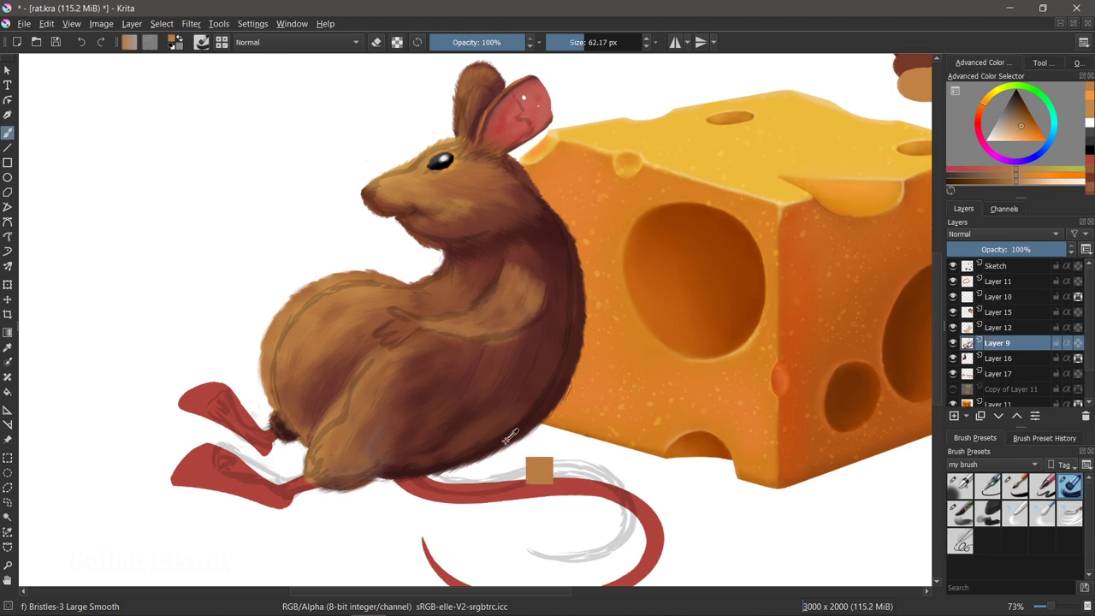
pyautogui.keyDown('ctrl'); pyautogui.click(608, 399); pyautogui.keyUp('ctrl')
pyautogui.click(953, 265)
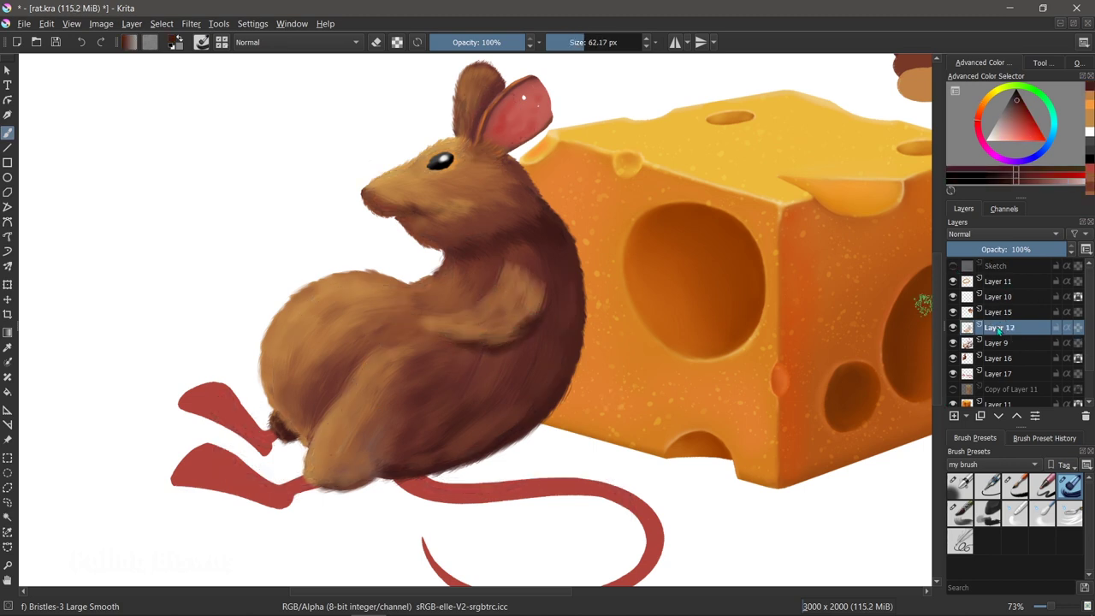
# Sample fur browns while moving between Layers 12, 9 and 16.
pyautogui.keyDown('ctrl'); pyautogui.click(511, 288); pyautogui.keyUp('ctrl')
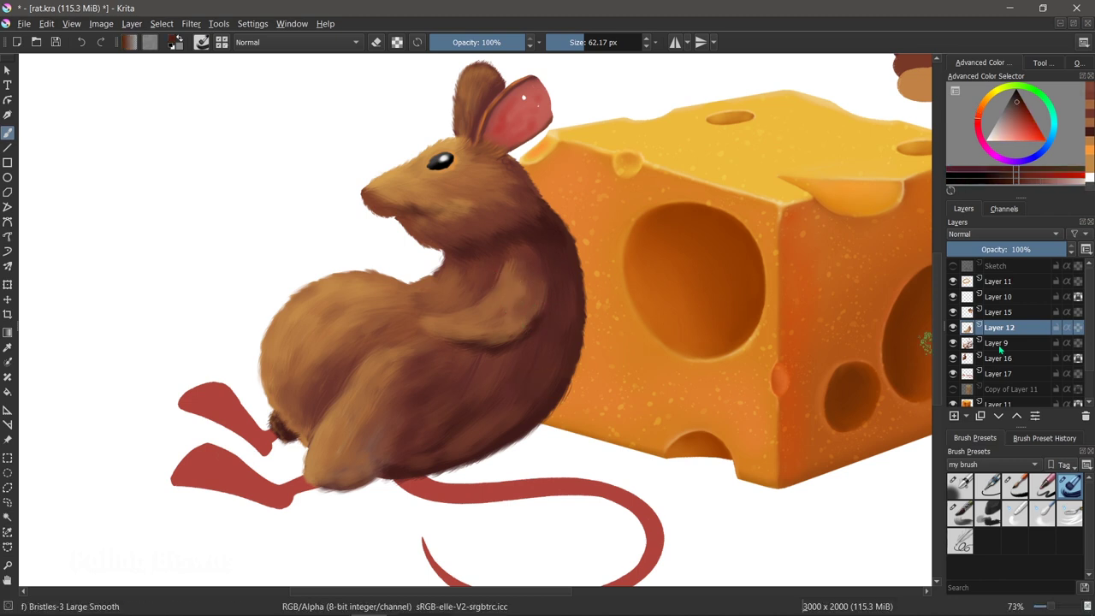
pyautogui.press('pagedown')
pyautogui.press('pageup')
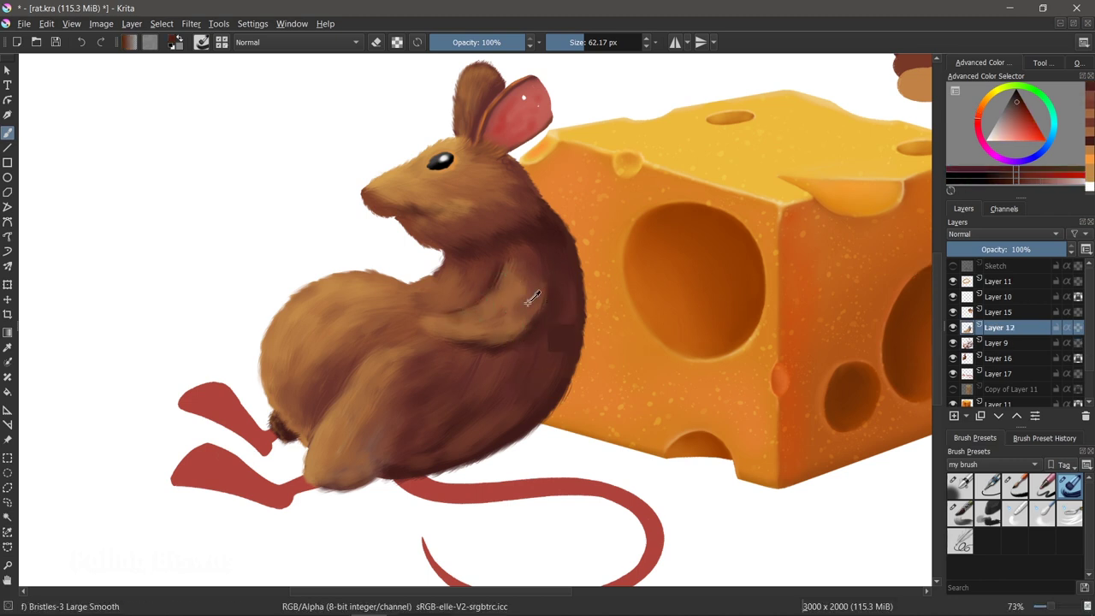
pyautogui.keyDown('ctrl'); pyautogui.click(512, 274); pyautogui.keyUp('ctrl')
pyautogui.keyDown('ctrl'); pyautogui.click(548, 318); pyautogui.keyUp('ctrl')
pyautogui.press('pagedown')
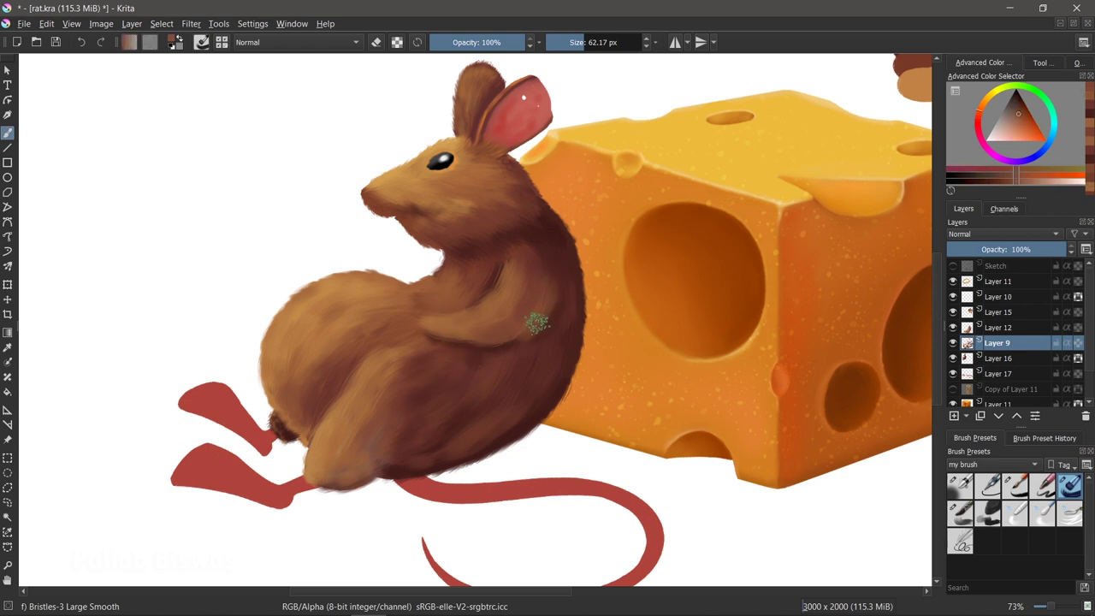
pyautogui.keyDown('ctrl'); pyautogui.click(542, 289); pyautogui.keyUp('ctrl')
pyautogui.press('pagedown')
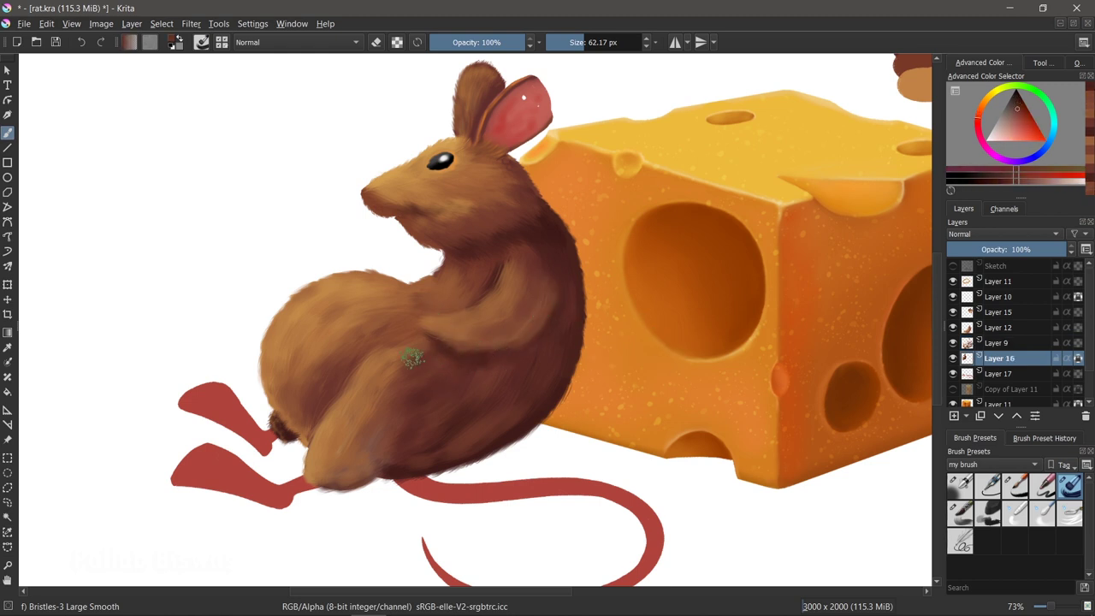
# Sample several more fur tones, then show the Sketch layer again.
pyautogui.keyDown('ctrl'); pyautogui.click(541, 330); pyautogui.keyUp('ctrl')
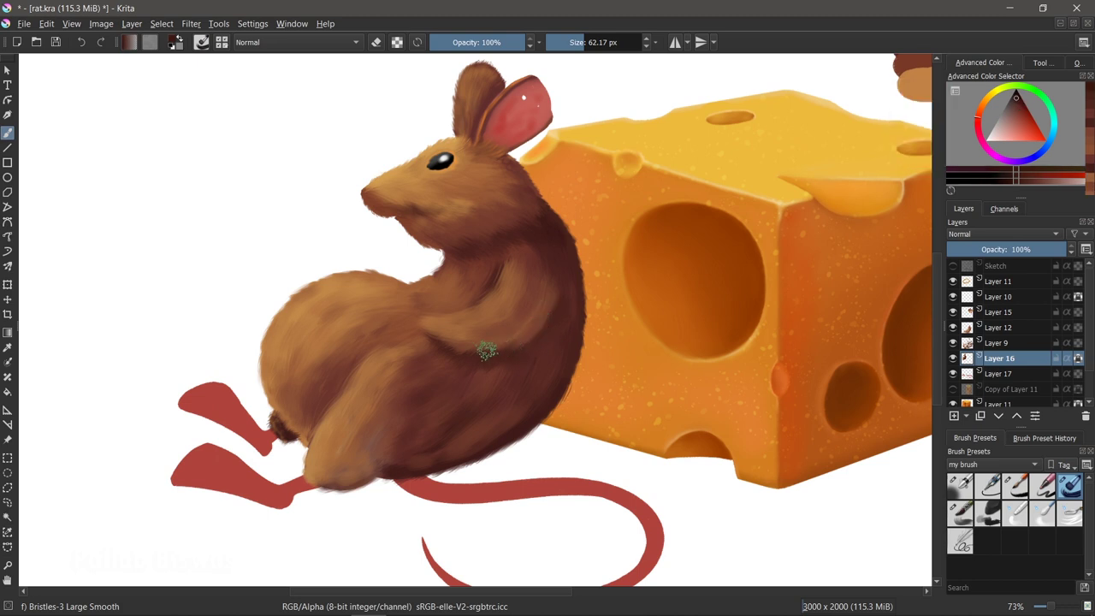
pyautogui.keyDown('ctrl'); pyautogui.click(501, 328); pyautogui.keyUp('ctrl')
pyautogui.keyDown('ctrl'); pyautogui.click(462, 241); pyautogui.keyUp('ctrl')
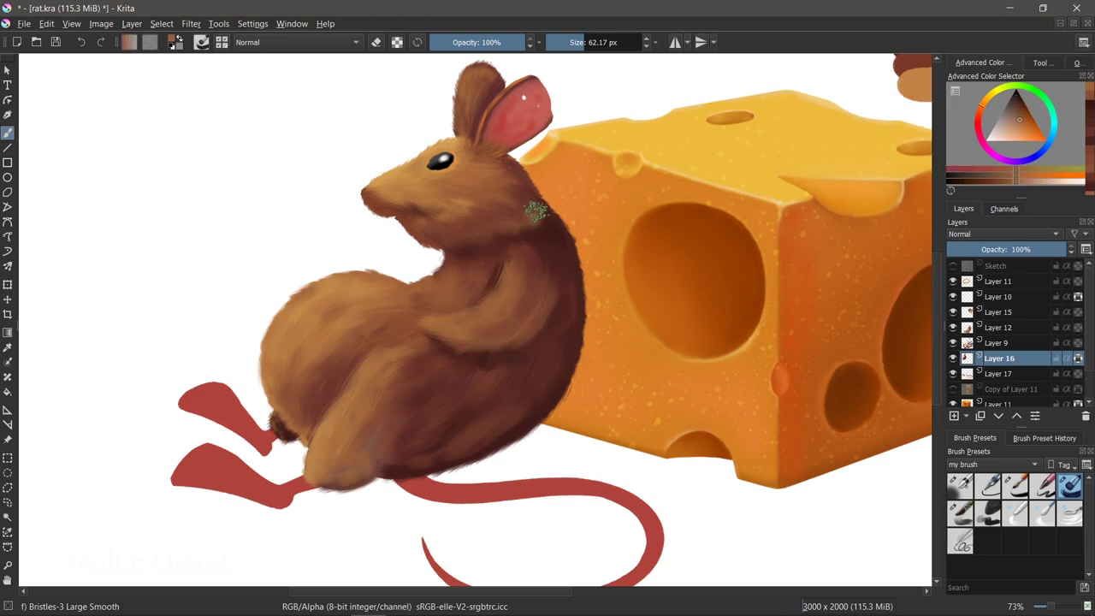
pyautogui.keyDown('ctrl'); pyautogui.click(504, 286); pyautogui.keyUp('ctrl')
pyautogui.keyDown('ctrl'); pyautogui.click(475, 266); pyautogui.keyUp('ctrl')
pyautogui.keyDown('ctrl'); pyautogui.click(538, 269); pyautogui.keyUp('ctrl')
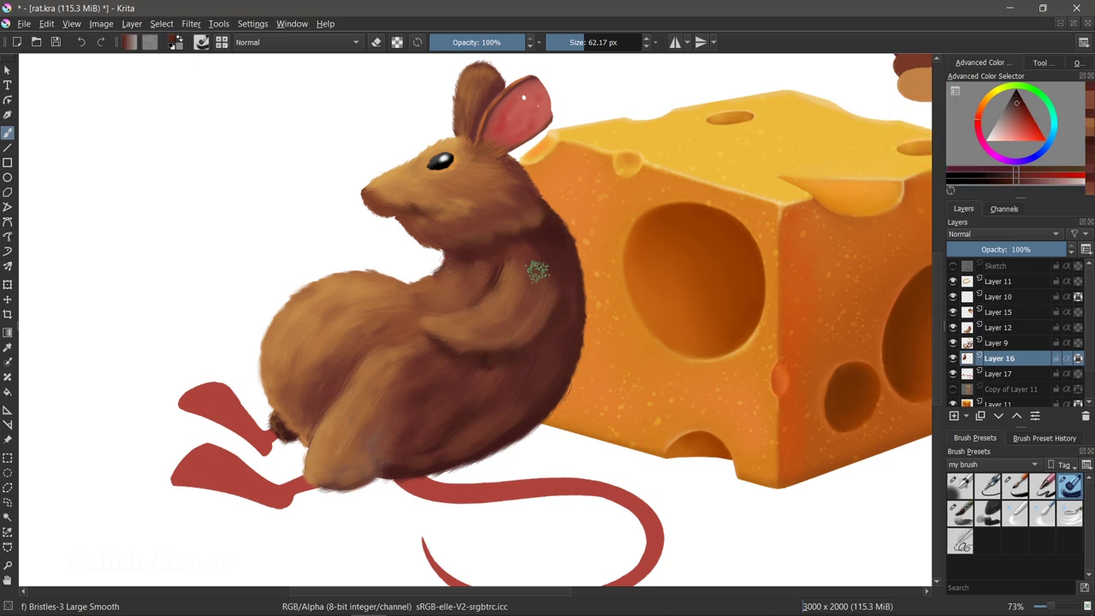
pyautogui.click(953, 266)
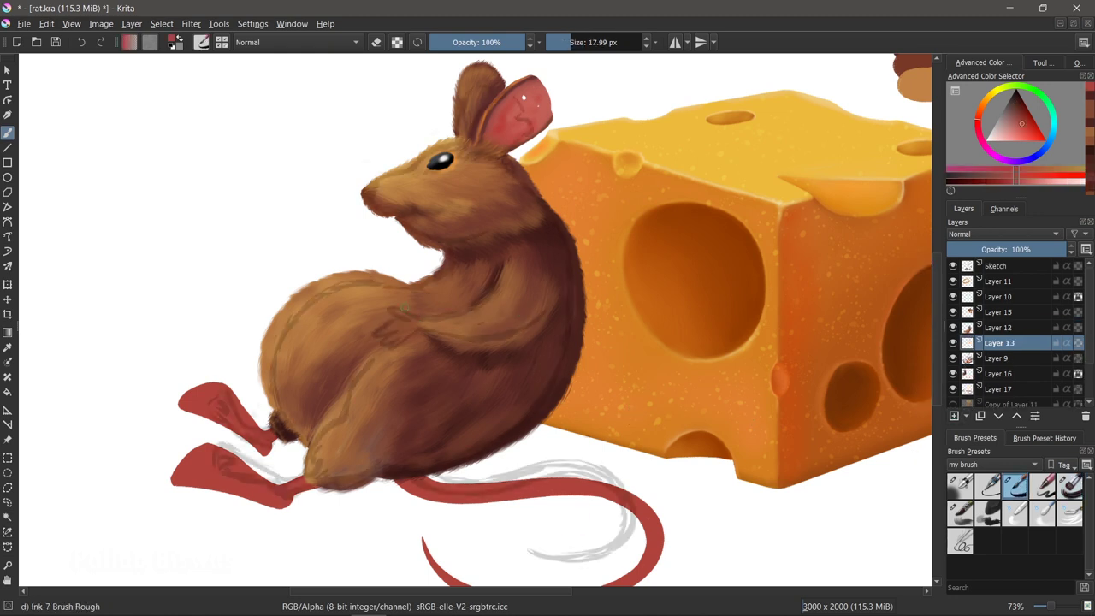
# Paint a pink hand on the rat's belly and hide the sketch guide.
pyautogui.keyDown('ctrl'); pyautogui.click(478, 528); pyautogui.keyUp('ctrl')
pyautogui.moveTo(419, 320); pyautogui.dragTo(374, 338)
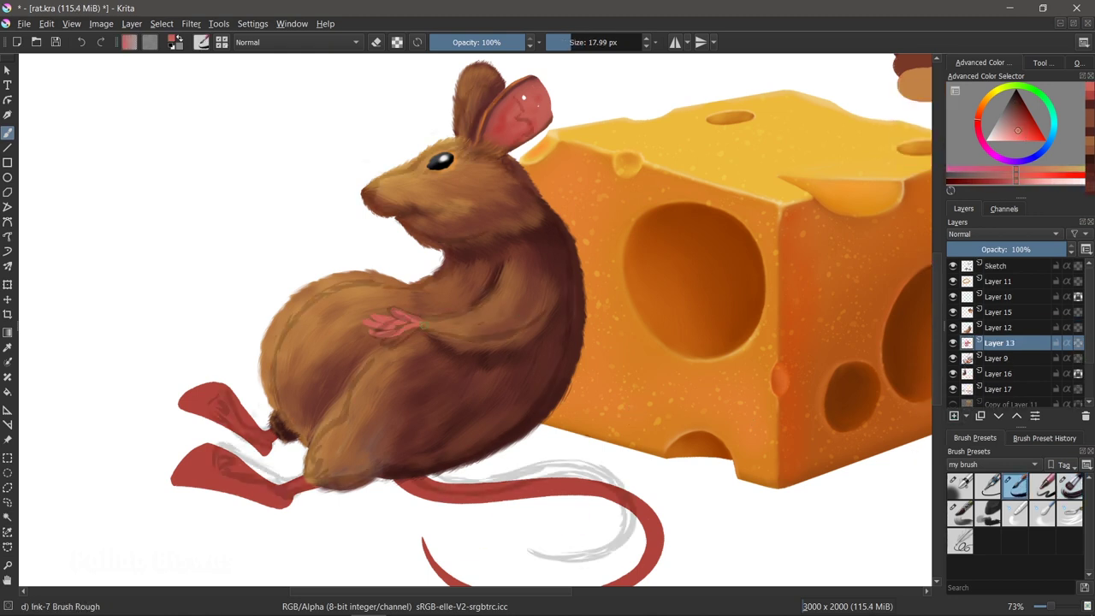
pyautogui.click(953, 266)
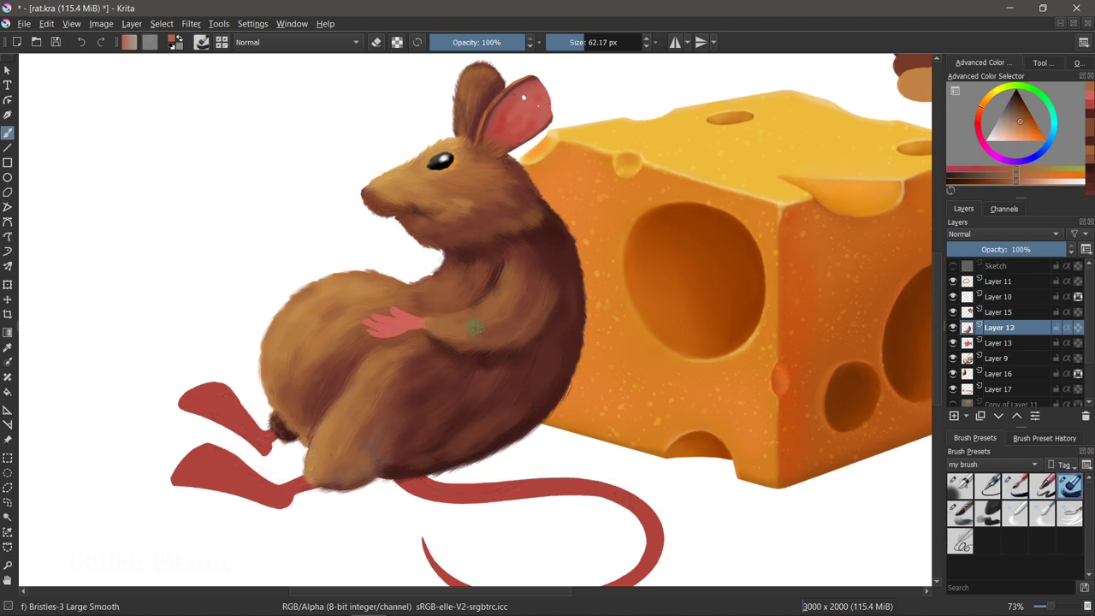
# Sample fur tones, shrink the brush to about 55 px, then select pinkish red and Layer 17 for the feet.
pyautogui.keyDown('ctrl'); pyautogui.click(517, 284); pyautogui.keyUp('ctrl')
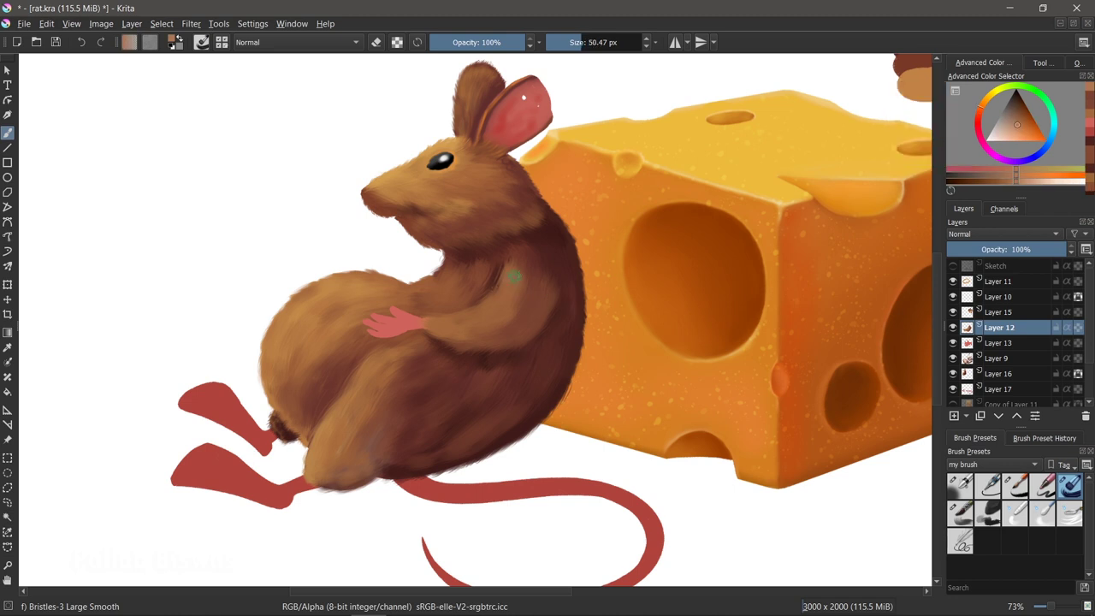
pyautogui.keyDown('ctrl'); pyautogui.click(468, 315); pyautogui.keyUp('ctrl')
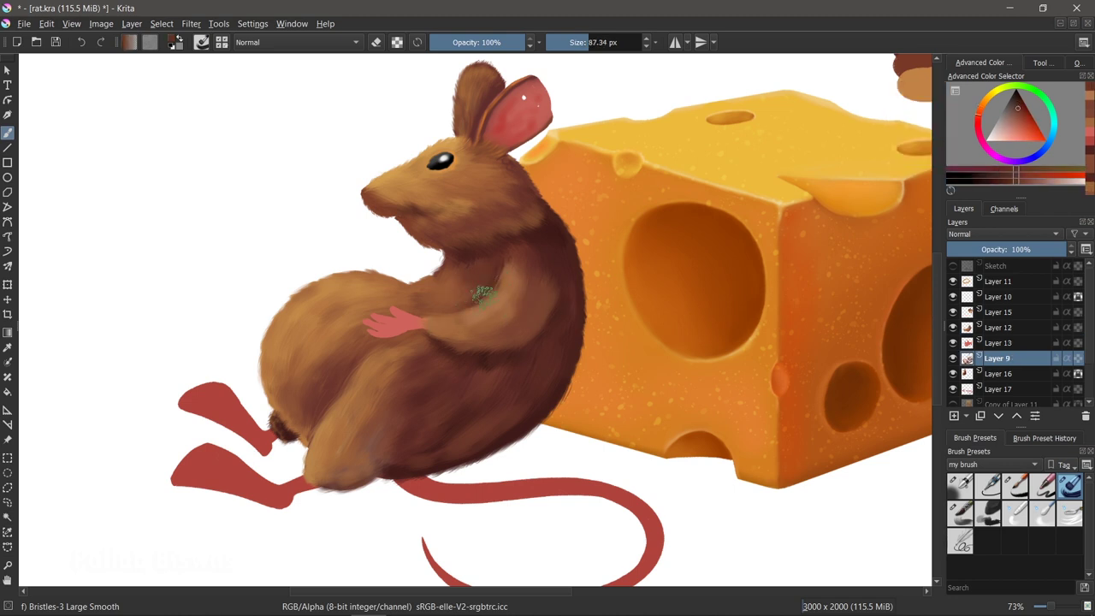
pyautogui.moveTo(548, 232); pyautogui.dragTo(551, 237)
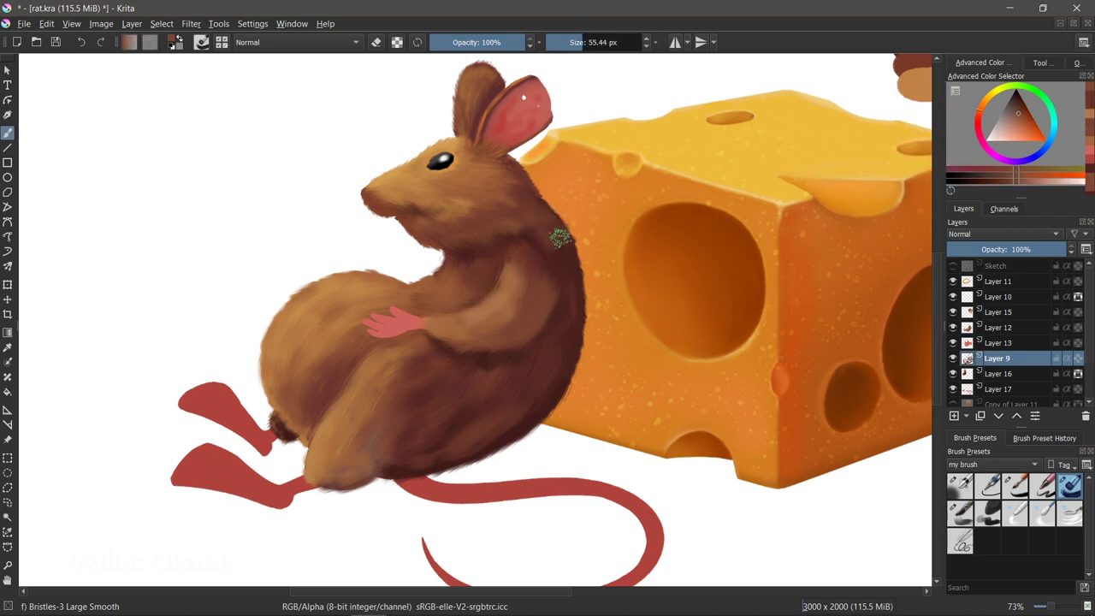
pyautogui.keyDown('ctrl'); pyautogui.click(564, 305); pyautogui.keyUp('ctrl')
pyautogui.keyDown('ctrl'); pyautogui.click(756, 289); pyautogui.keyUp('ctrl')
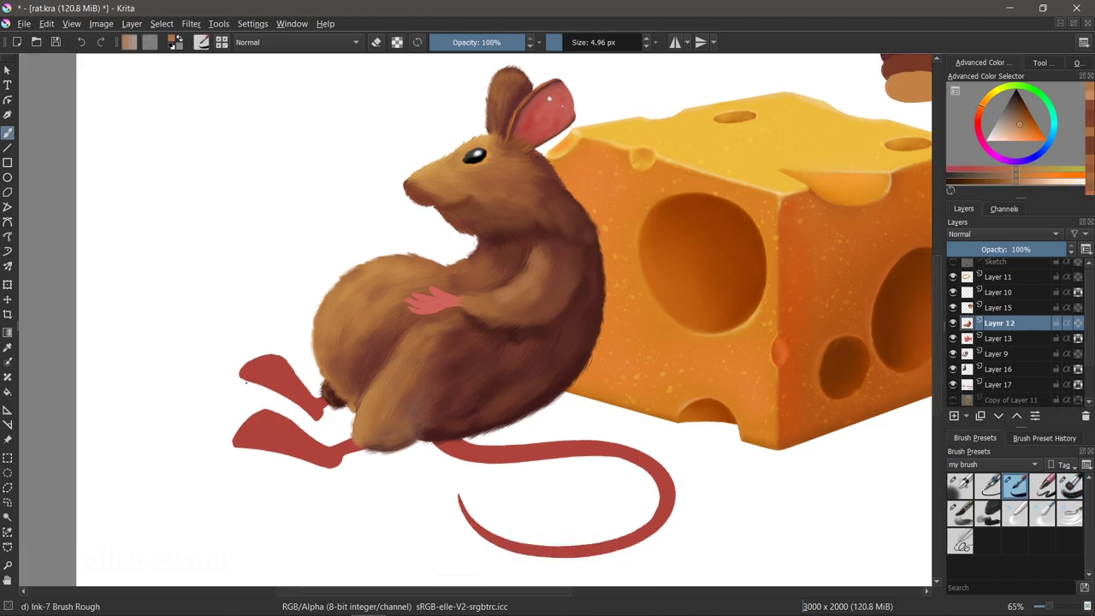
pyautogui.keyDown('ctrl'); pyautogui.click(547, 113); pyautogui.keyUp('ctrl')
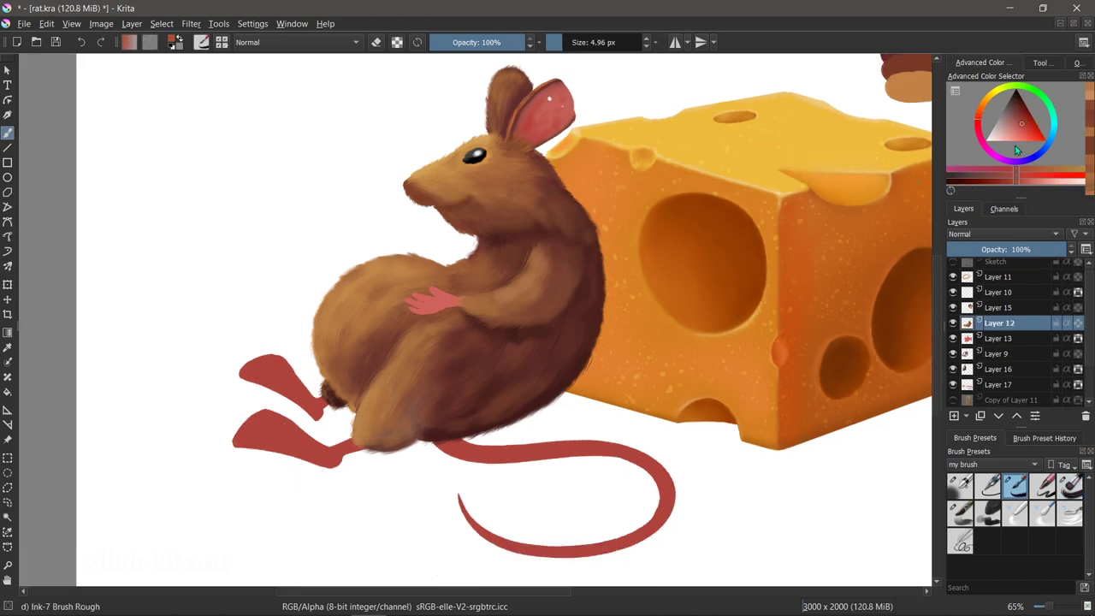
pyautogui.click(997, 384)
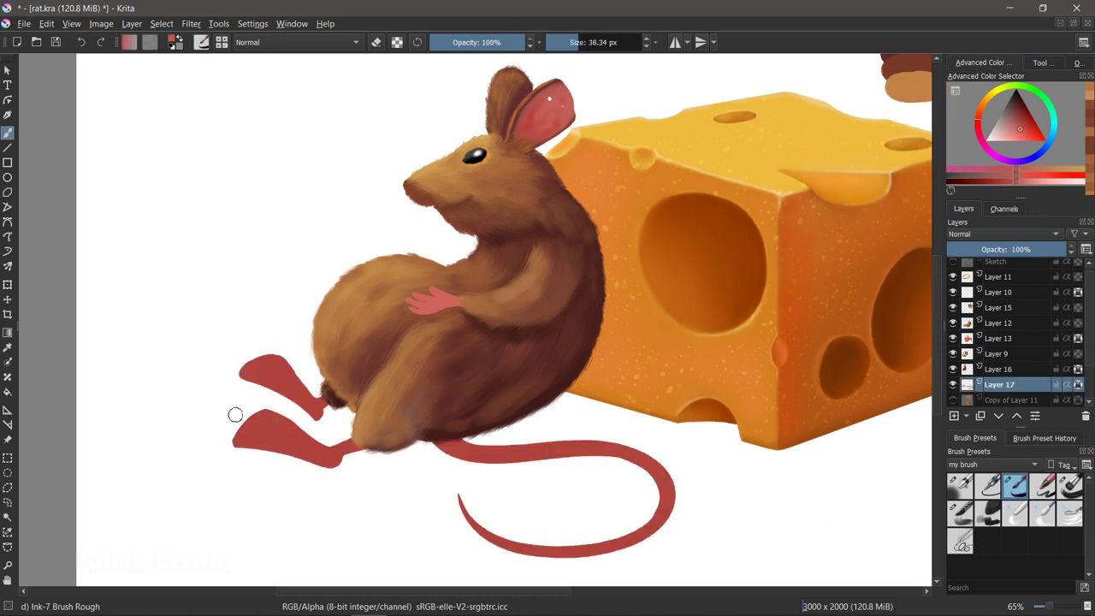
# Add lighter pink highlights and dark red shading to the lower foot, softening them with a blending brush.
pyautogui.moveTo(224, 439)
pyautogui.mouseDown()
pyautogui.moveTo(282, 415)
pyautogui.moveTo(316, 431)
pyautogui.moveTo(273, 437)
pyautogui.moveTo(342, 464)
pyautogui.mouseUp()
pyautogui.keyDown('ctrl'); pyautogui.click(252, 437); pyautogui.keyUp('ctrl')
pyautogui.keyDown('ctrl'); pyautogui.click(286, 439); pyautogui.keyUp('ctrl')
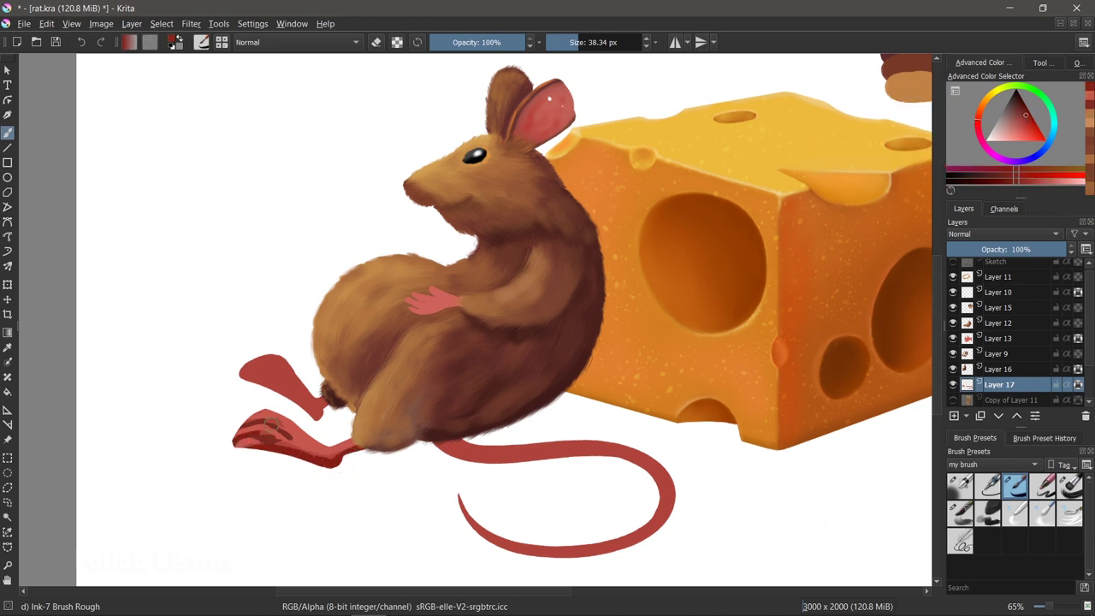
pyautogui.keyDown('ctrl'); pyautogui.click(290, 436); pyautogui.keyUp('ctrl')
pyautogui.click(1014, 512)
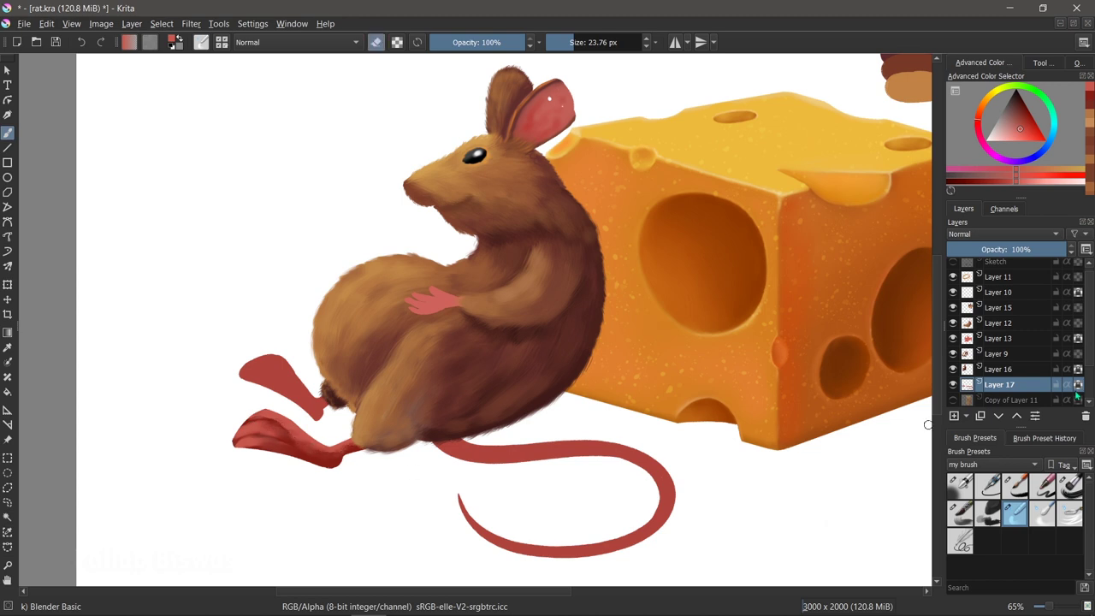
pyautogui.press('/')
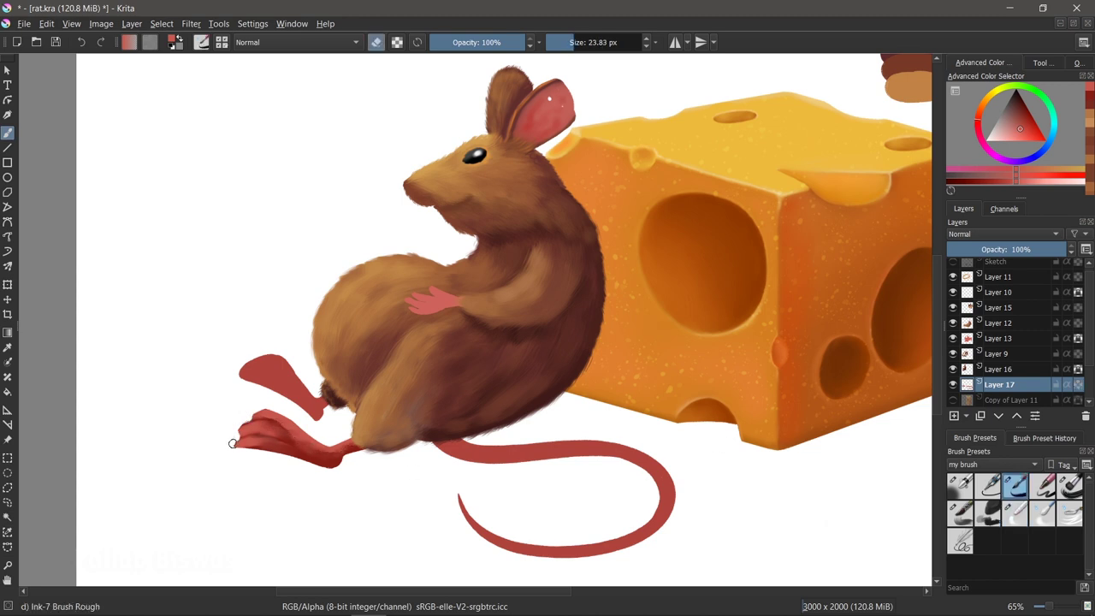
pyautogui.press('e')
# Paint lighter red toes on the upper foot, alternating between the rough and soft blending brushes.
pyautogui.keyDown('ctrl'); pyautogui.click(287, 387); pyautogui.keyUp('ctrl')
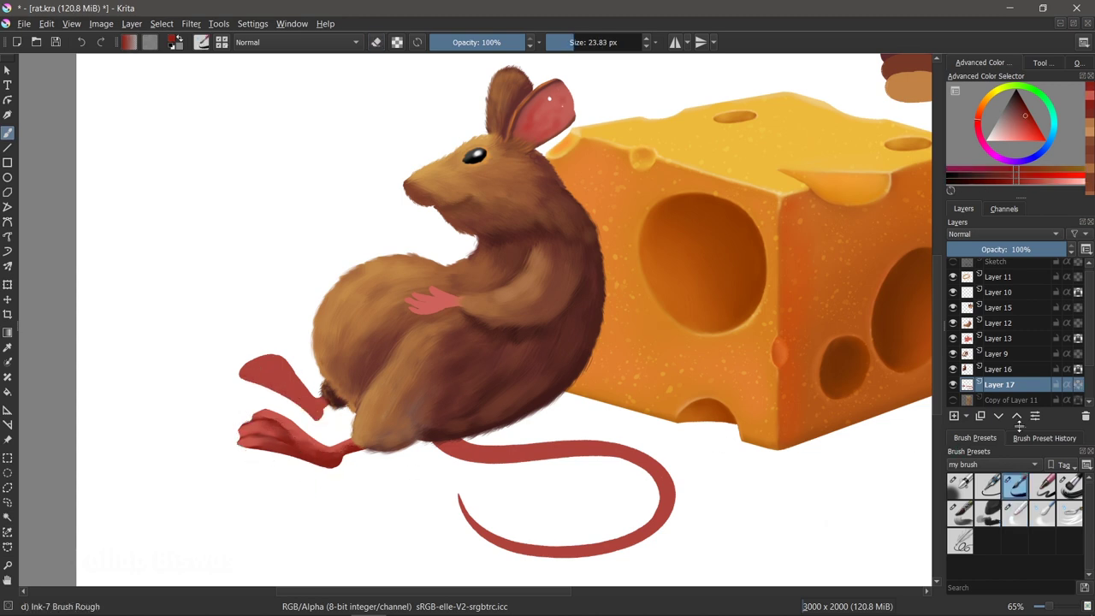
pyautogui.moveTo(257, 369)
pyautogui.mouseDown()
pyautogui.moveTo(291, 389)
pyautogui.moveTo(283, 376)
pyautogui.mouseUp()
pyautogui.keyDown('ctrl'); pyautogui.click(286, 457); pyautogui.keyUp('ctrl')
pyautogui.keyDown('ctrl'); pyautogui.click(325, 409); pyautogui.keyUp('ctrl')
pyautogui.press('/')
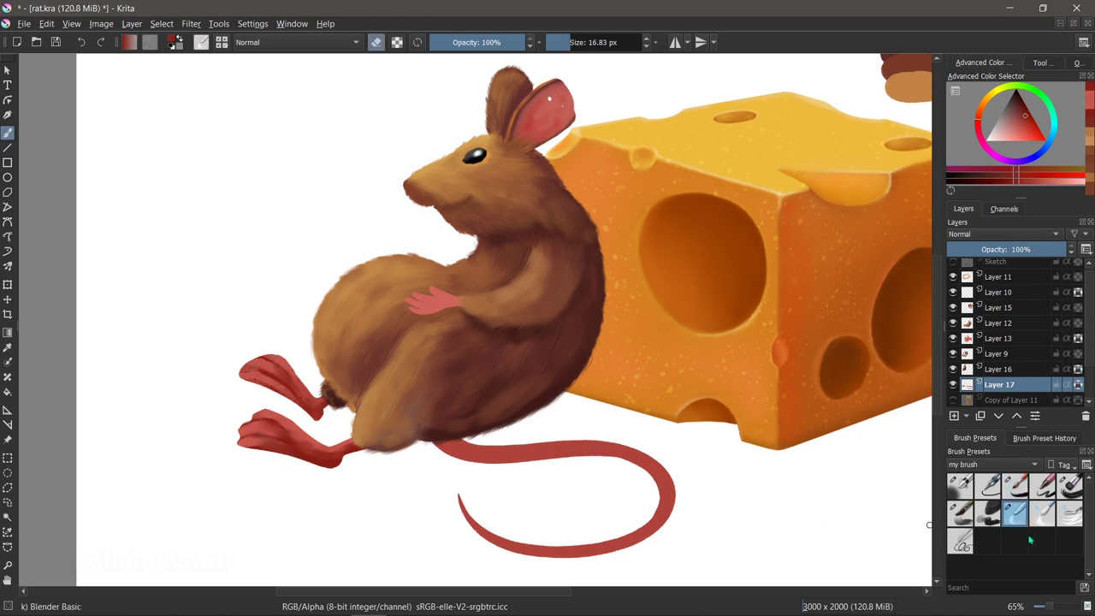
pyautogui.press('/')
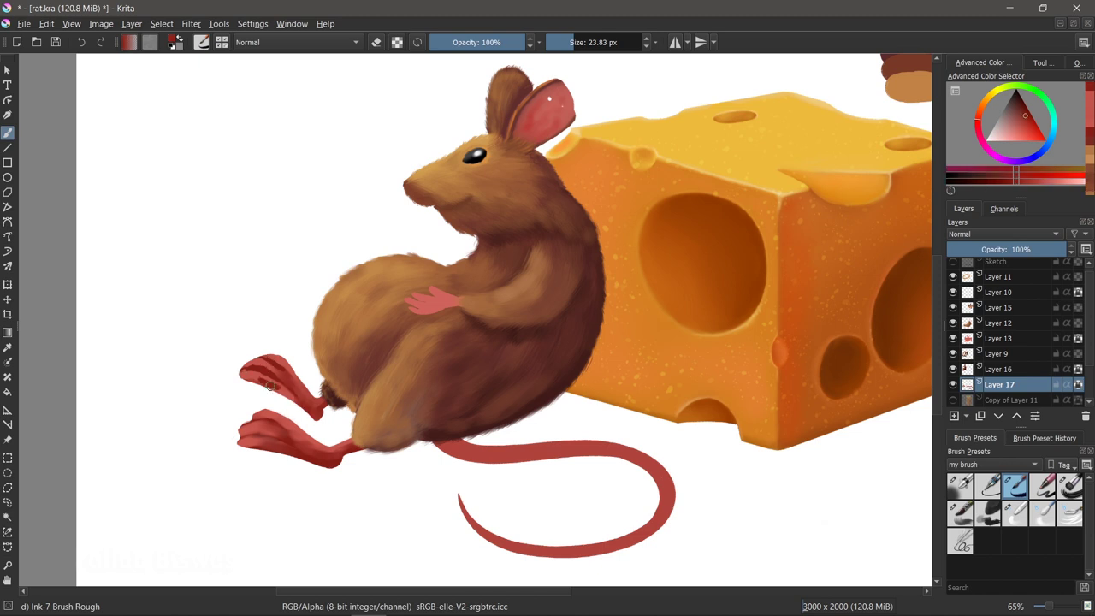
pyautogui.press('/')
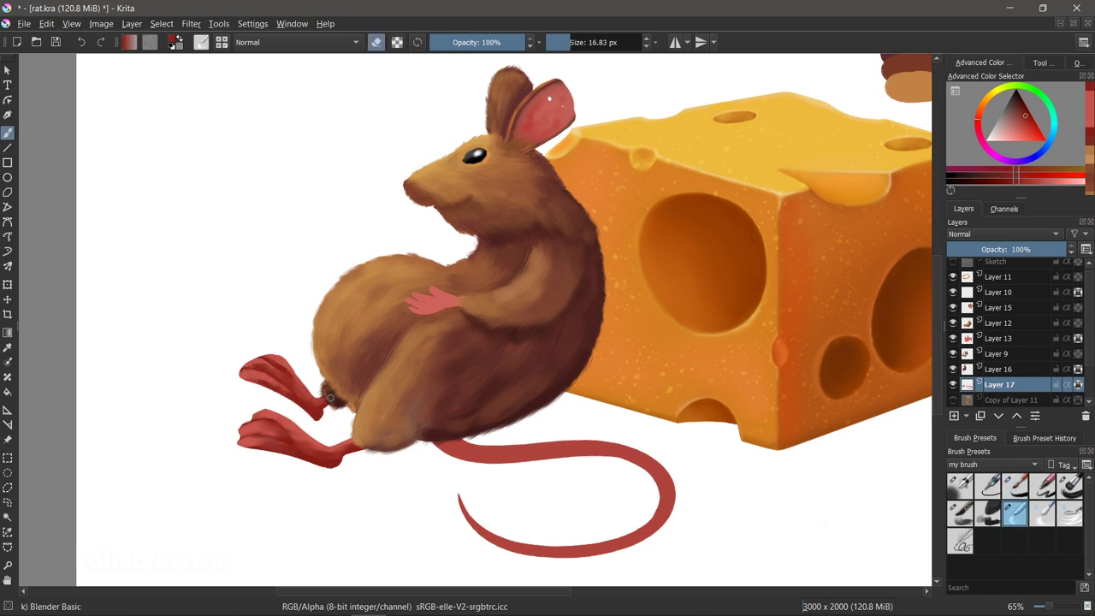
pyautogui.press('/')
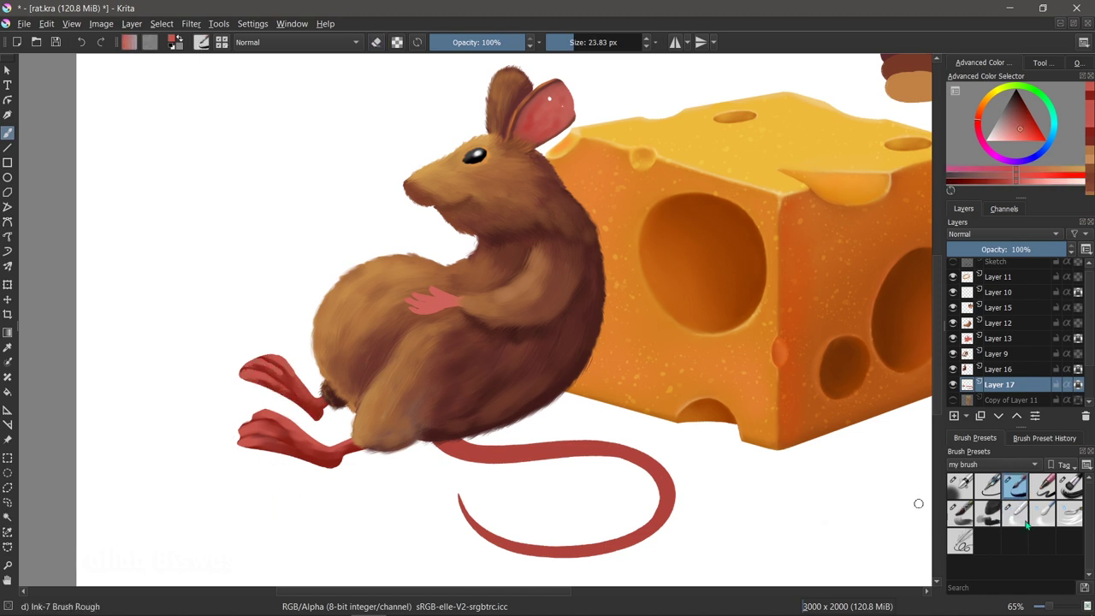
pyautogui.click(1017, 520)
pyautogui.press('/')
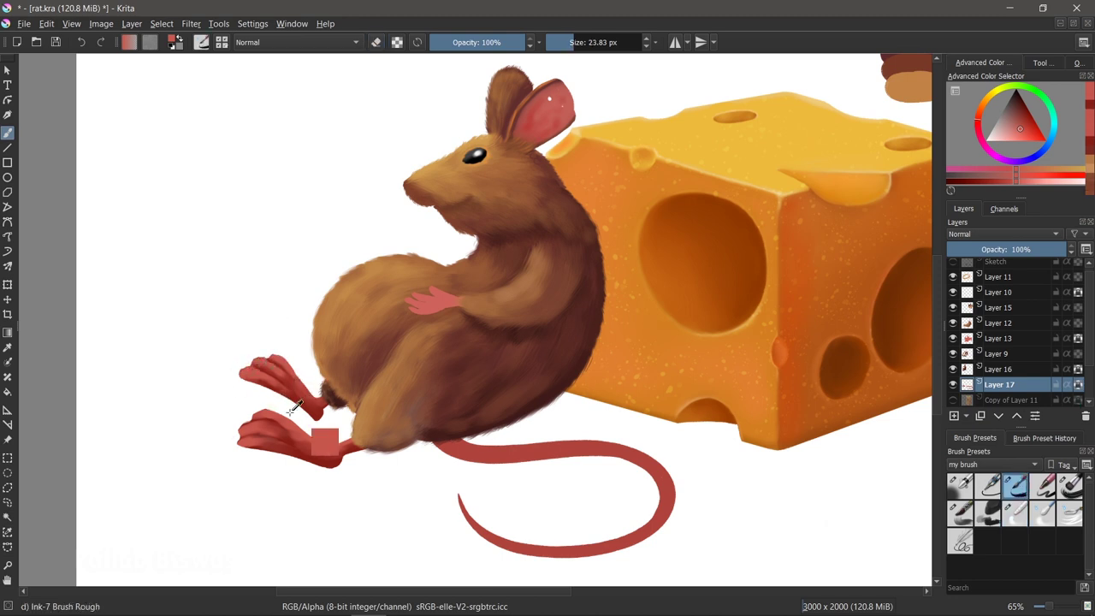
# Refine the hand with sampled red-brown and lighter pink-brown tones using the soft blending brush.
pyautogui.keyDown('ctrl'); pyautogui.click(432, 305); pyautogui.keyUp('ctrl')
pyautogui.click(437, 308)
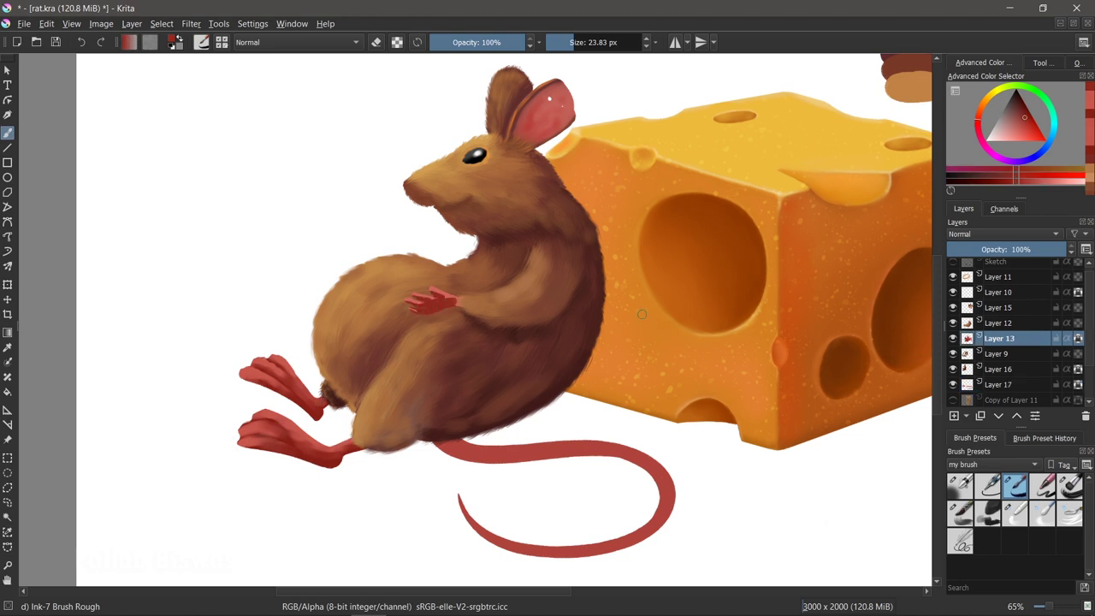
pyautogui.press('/')
pyautogui.press('/')
pyautogui.keyDown('ctrl'); pyautogui.click(432, 308); pyautogui.keyUp('ctrl')
pyautogui.keyDown('ctrl'); pyautogui.click(436, 305); pyautogui.keyUp('ctrl')
pyautogui.press('/')
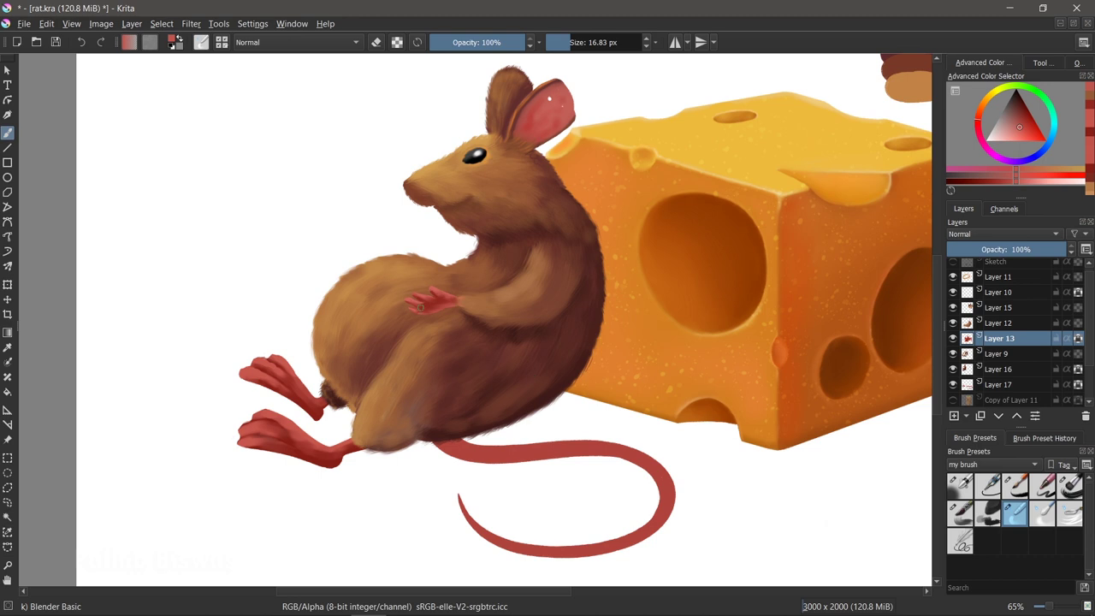
# On Layer 14, paint dark shading along the tail with a bristle brush.
pyautogui.click(1005, 353)
pyautogui.click(1069, 485)
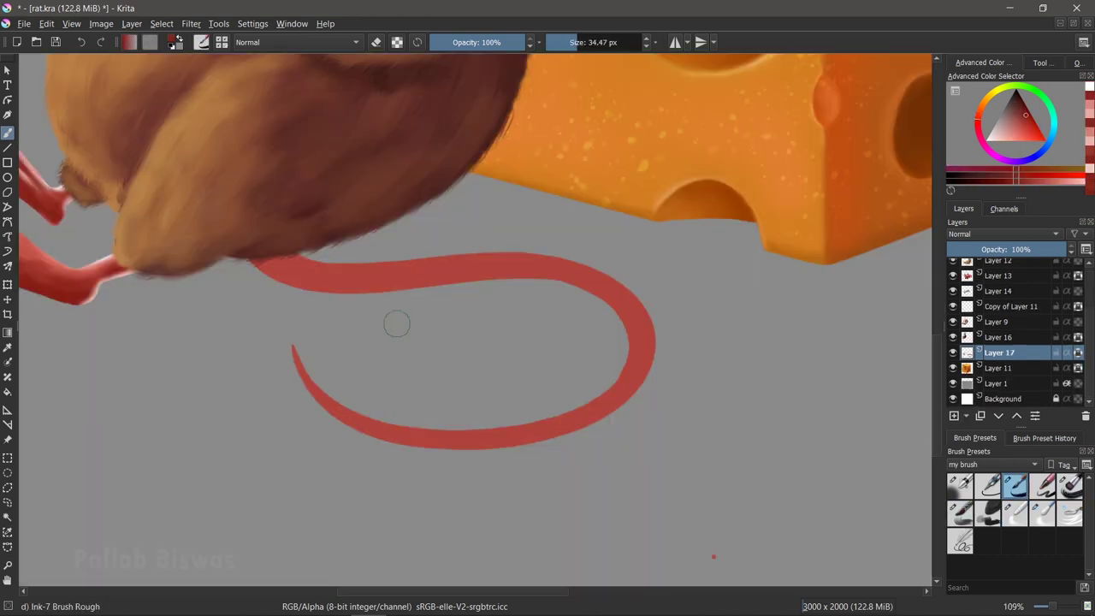
pyautogui.moveTo(248, 256)
pyautogui.mouseDown()
pyautogui.moveTo(640, 391)
pyautogui.moveTo(380, 444)
pyautogui.mouseUp()
# Paint light pink highlights along the tail's edges and clean its inner edge with the grey background colour.
pyautogui.keyDown('ctrl'); pyautogui.click(133, 291); pyautogui.keyUp('ctrl')
pyautogui.moveTo(282, 257); pyautogui.dragTo(599, 402)
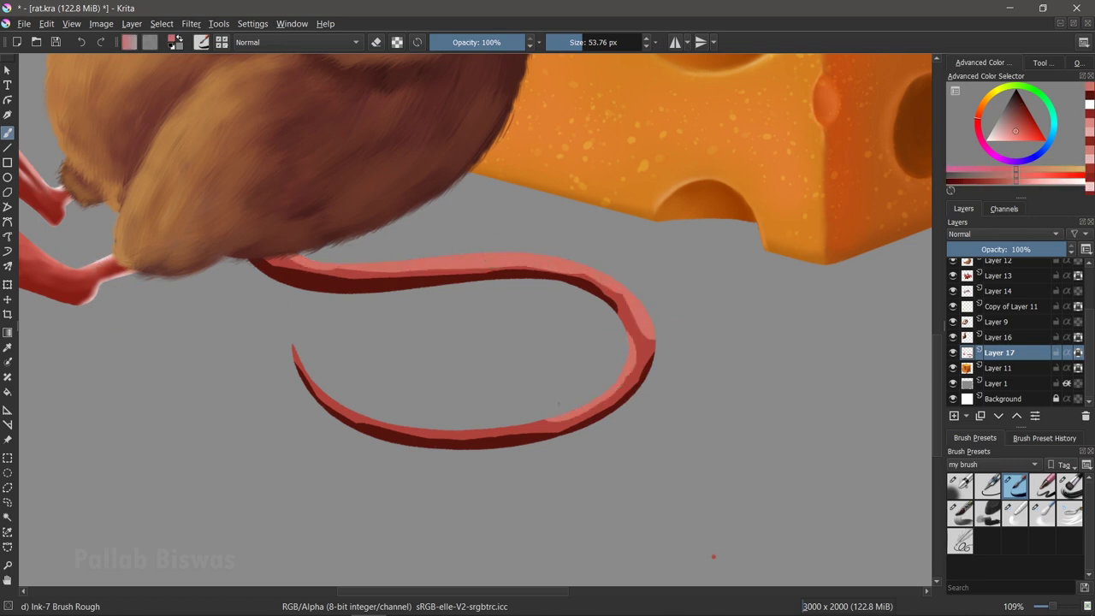
pyautogui.moveTo(295, 352); pyautogui.dragTo(570, 412)
pyautogui.keyDown('ctrl'); pyautogui.click(590, 367); pyautogui.keyUp('ctrl')
pyautogui.moveTo(624, 318); pyautogui.dragTo(606, 339)
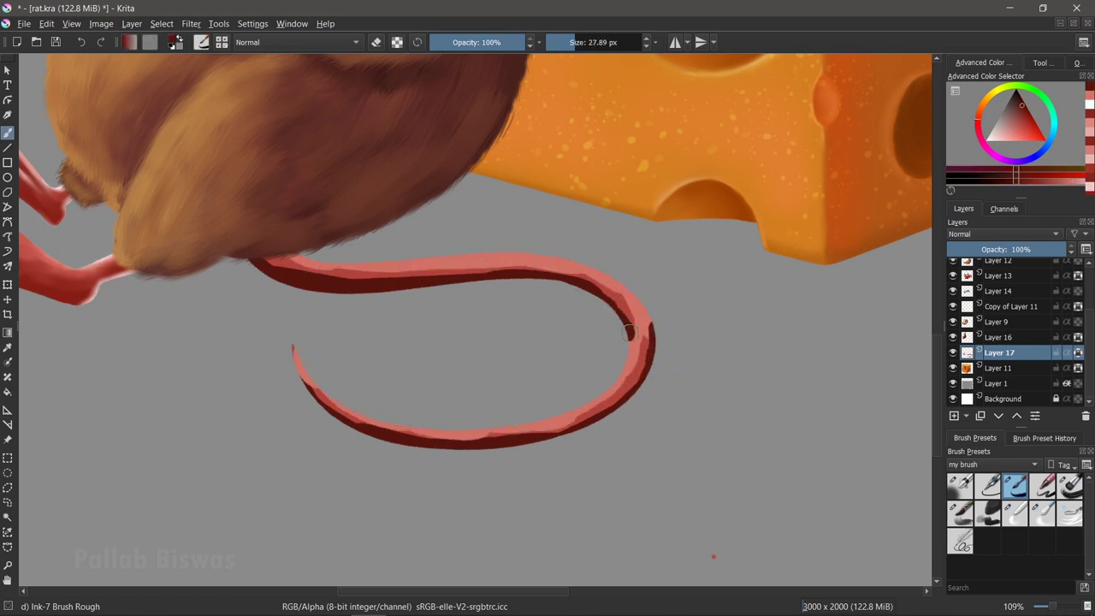
# Add thin dark red lines on the tail's top and lower edges, then blur them around the loop.
pyautogui.keyDown('ctrl'); pyautogui.click(641, 368); pyautogui.keyUp('ctrl')
pyautogui.moveTo(266, 256)
pyautogui.mouseDown()
pyautogui.moveTo(547, 271)
pyautogui.moveTo(619, 391)
pyautogui.moveTo(309, 390)
pyautogui.mouseUp()
pyautogui.moveTo(411, 440); pyautogui.dragTo(633, 377)
pyautogui.click(1042, 511)
pyautogui.moveTo(357, 286)
pyautogui.mouseDown()
pyautogui.moveTo(590, 278)
pyautogui.moveTo(629, 389)
pyautogui.moveTo(342, 406)
pyautogui.mouseUp()
# Airbrush a faint near-white highlight along the tail's top and a pink highlight on its right curve.
pyautogui.click(959, 485)
pyautogui.click(985, 139)
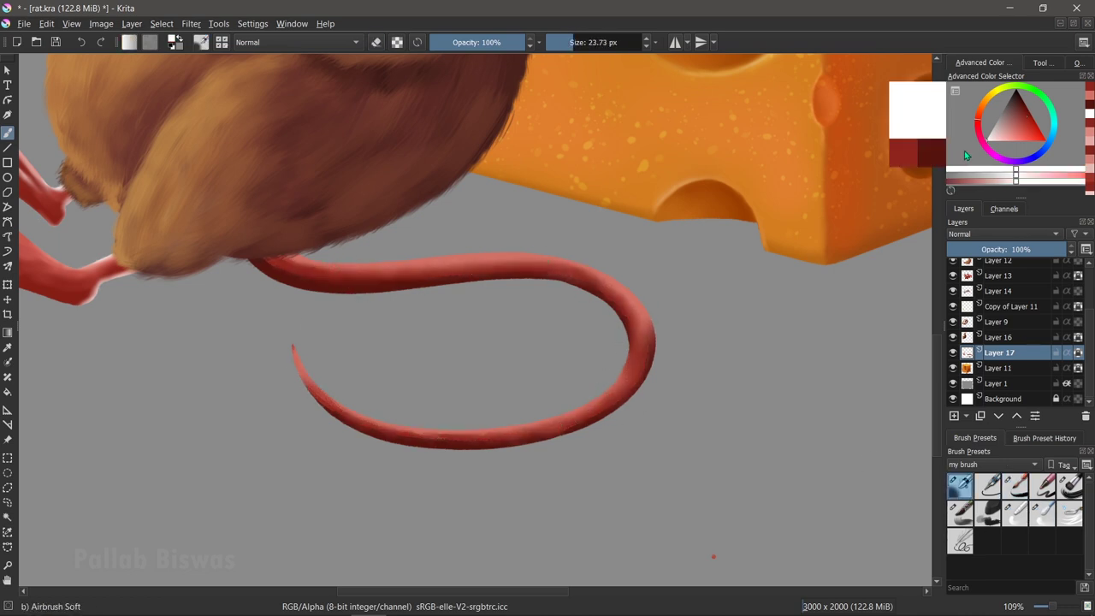
pyautogui.moveTo(282, 244); pyautogui.dragTo(590, 255)
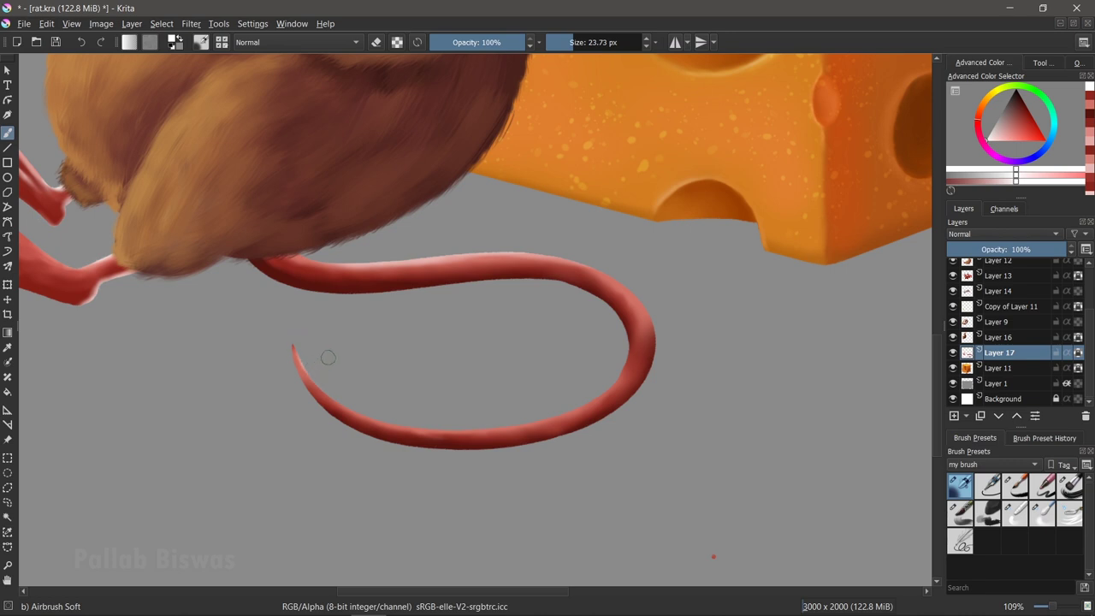
pyautogui.keyDown('ctrl'); pyautogui.click(301, 353); pyautogui.keyUp('ctrl')
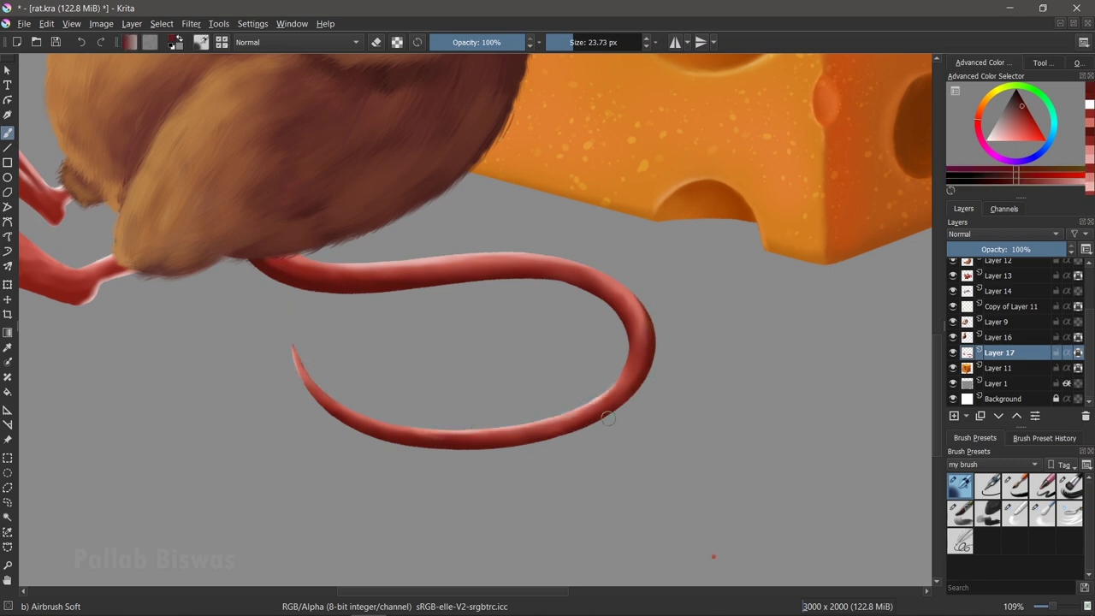
pyautogui.moveTo(623, 312); pyautogui.dragTo(638, 385)
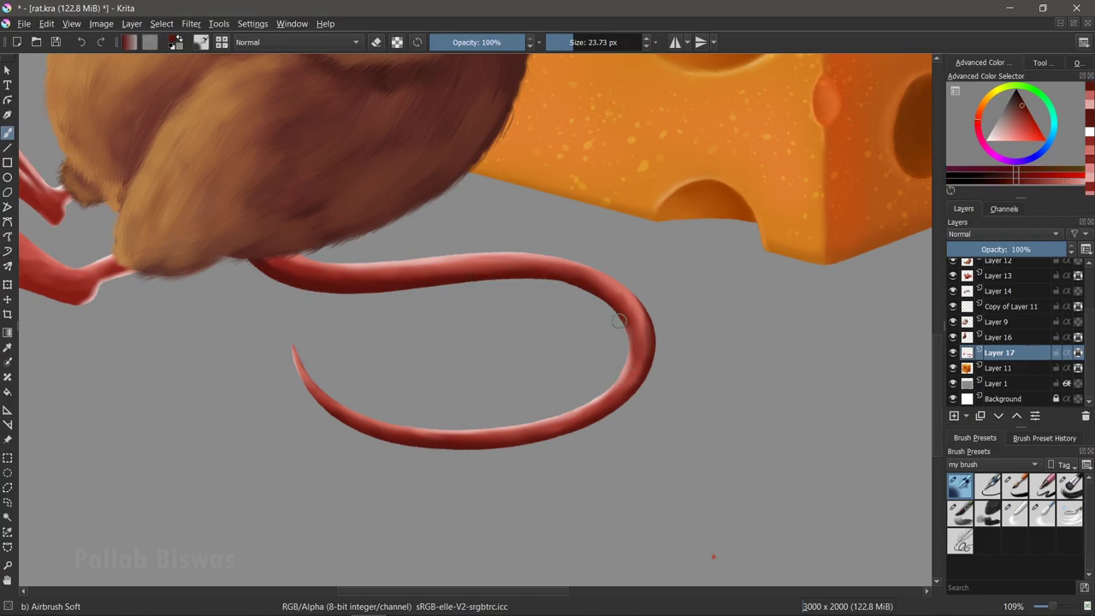